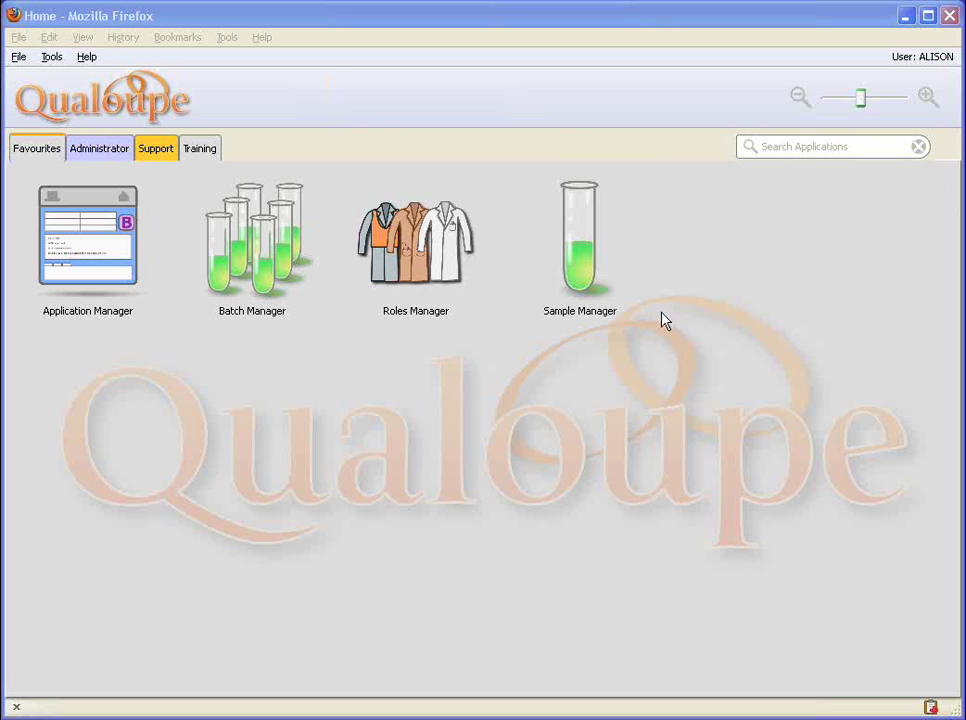
Create and save a new record in Batch Manager with the default batch ID, and examine the ID's parts.
left_click(255, 286)
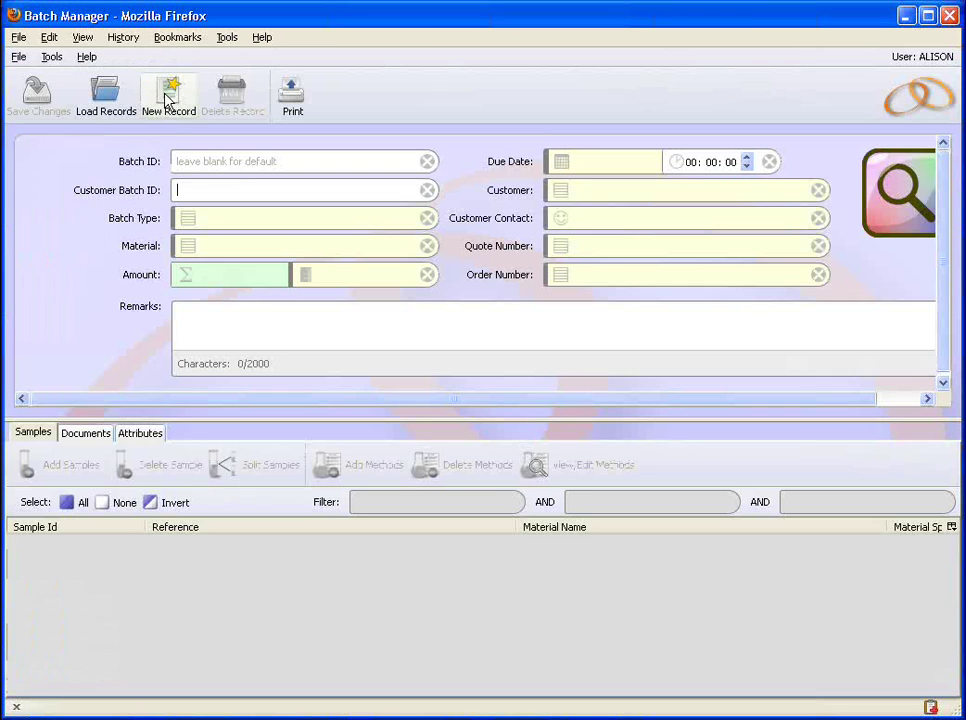
left_click(168, 95)
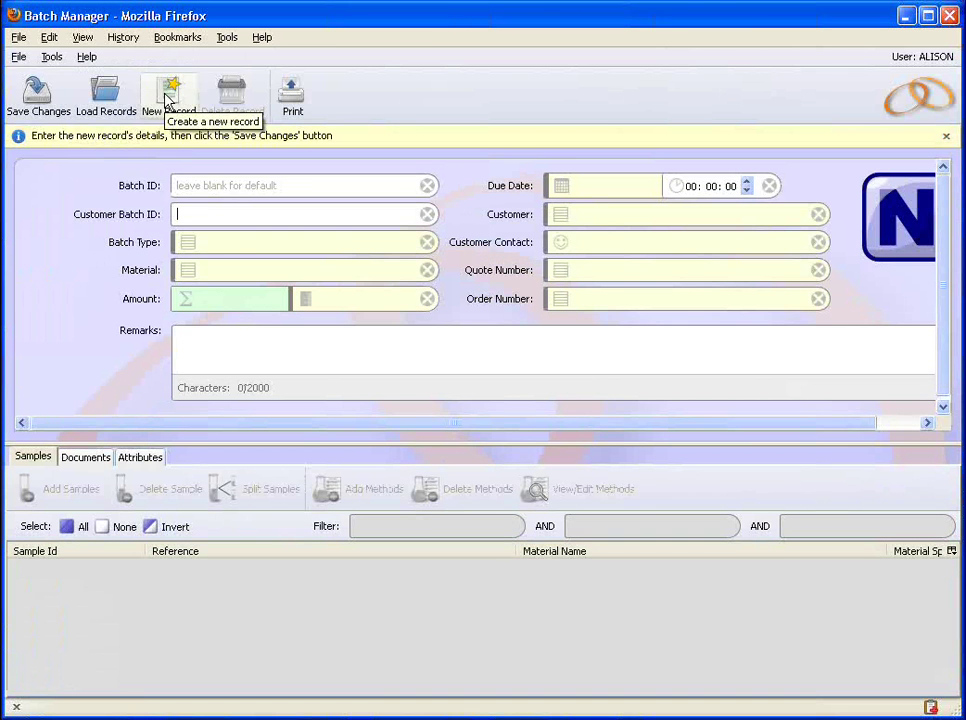
left_click(42, 108)
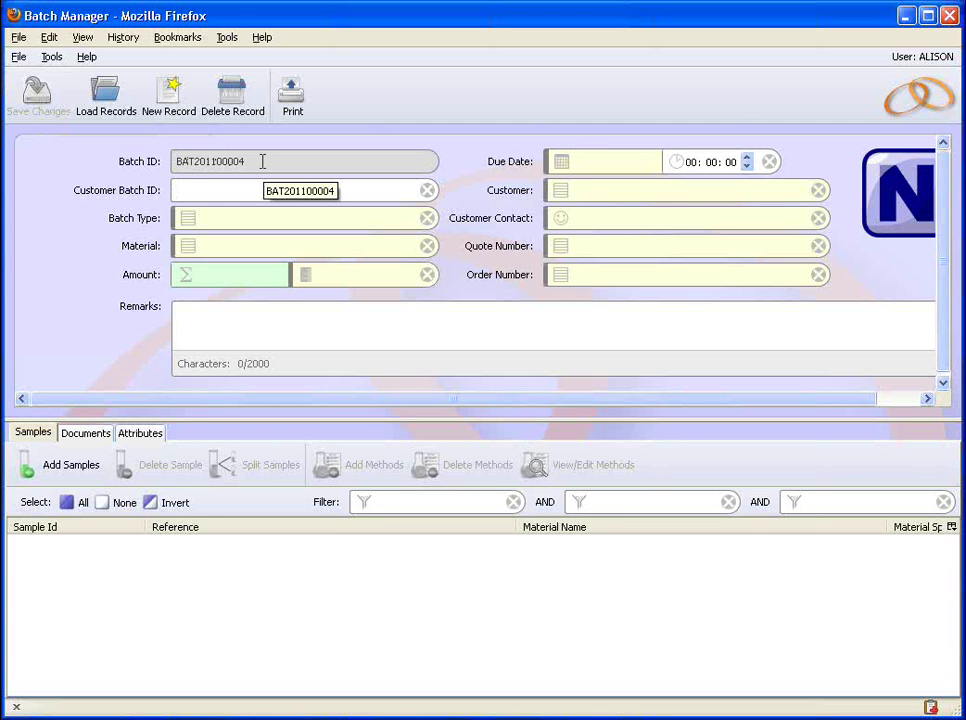
left_click_drag(177, 162, 194, 162)
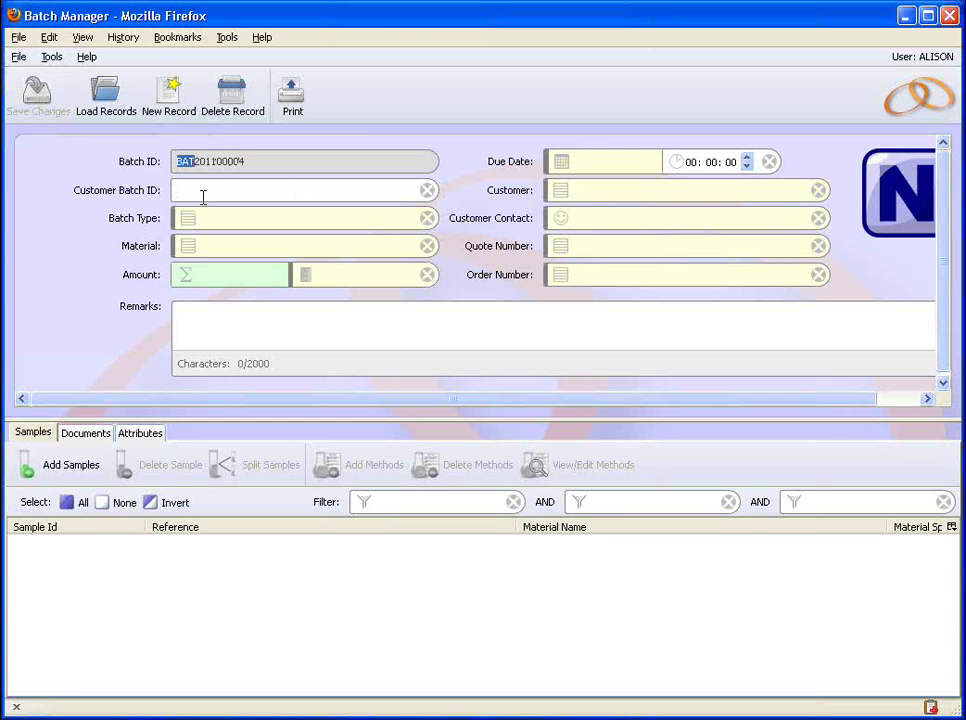
left_click(213, 162)
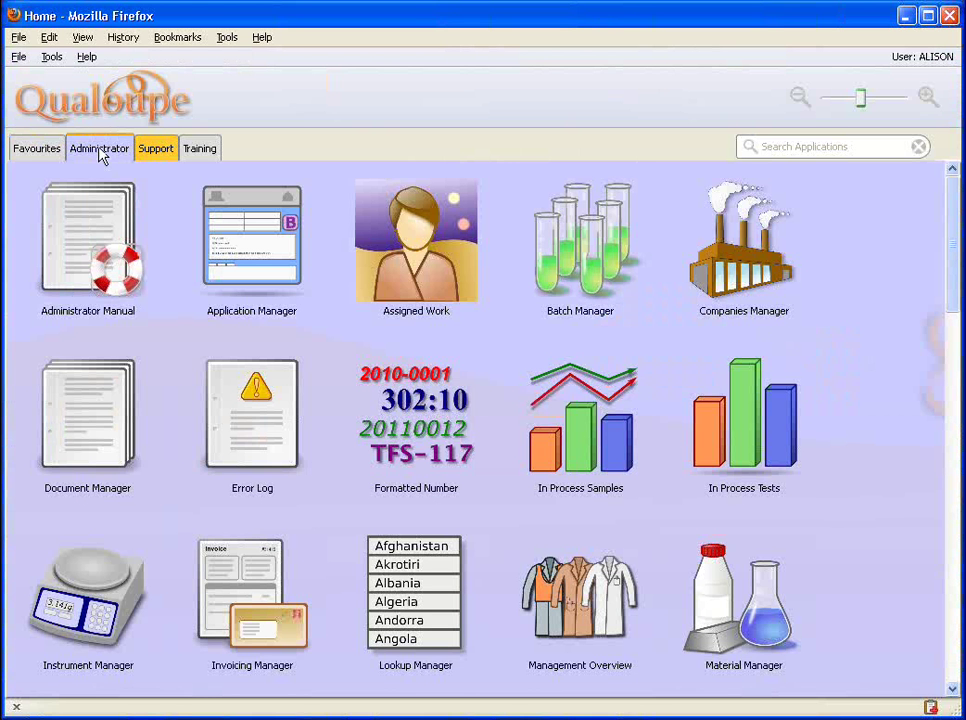
Open Formatted Number and examine the numbering settings of both SAMPLE records, ending on the BATCH record.
left_click(368, 502)
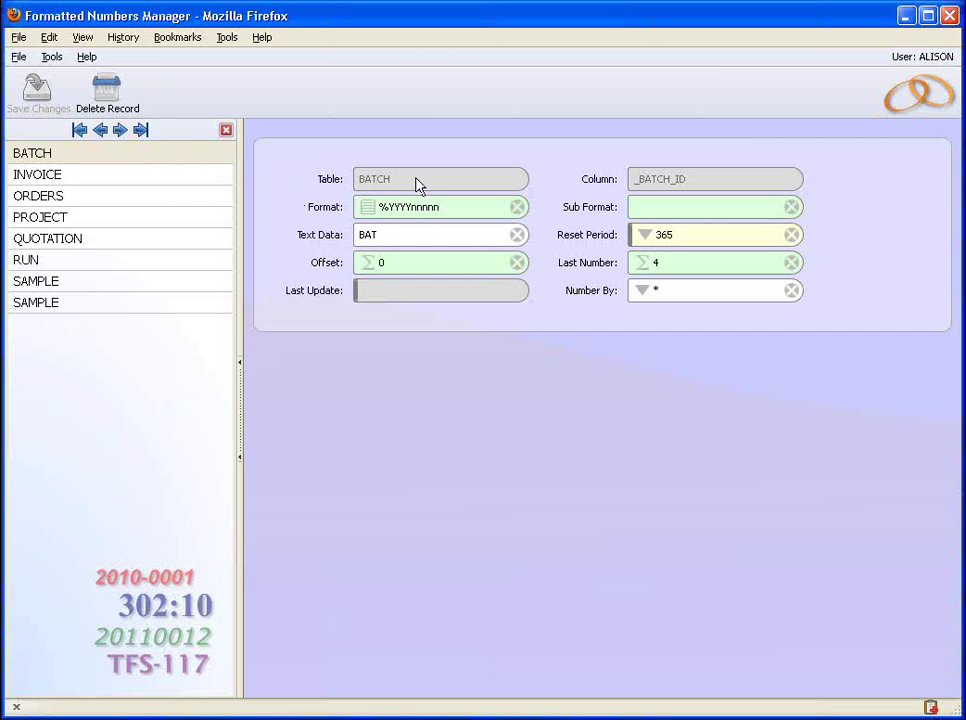
left_click(83, 287)
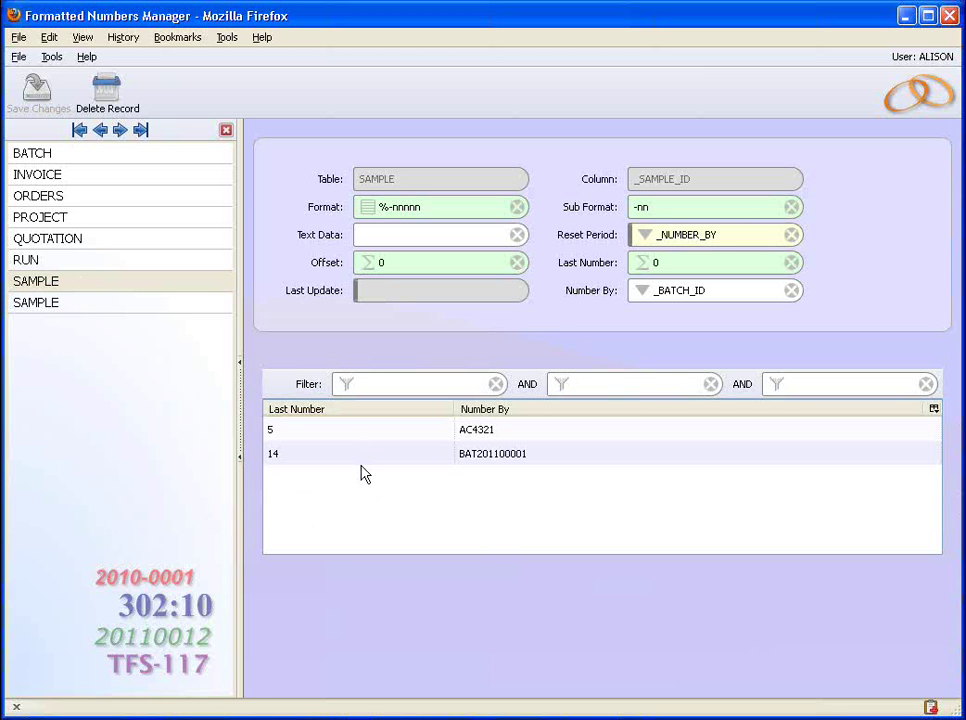
left_click(118, 304)
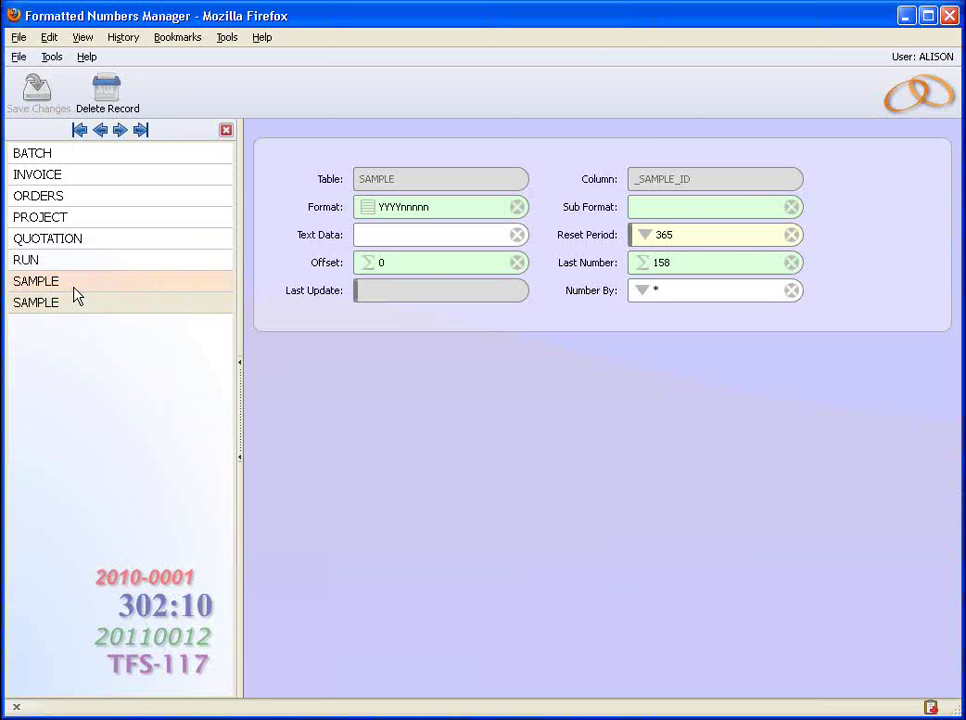
left_click(74, 287)
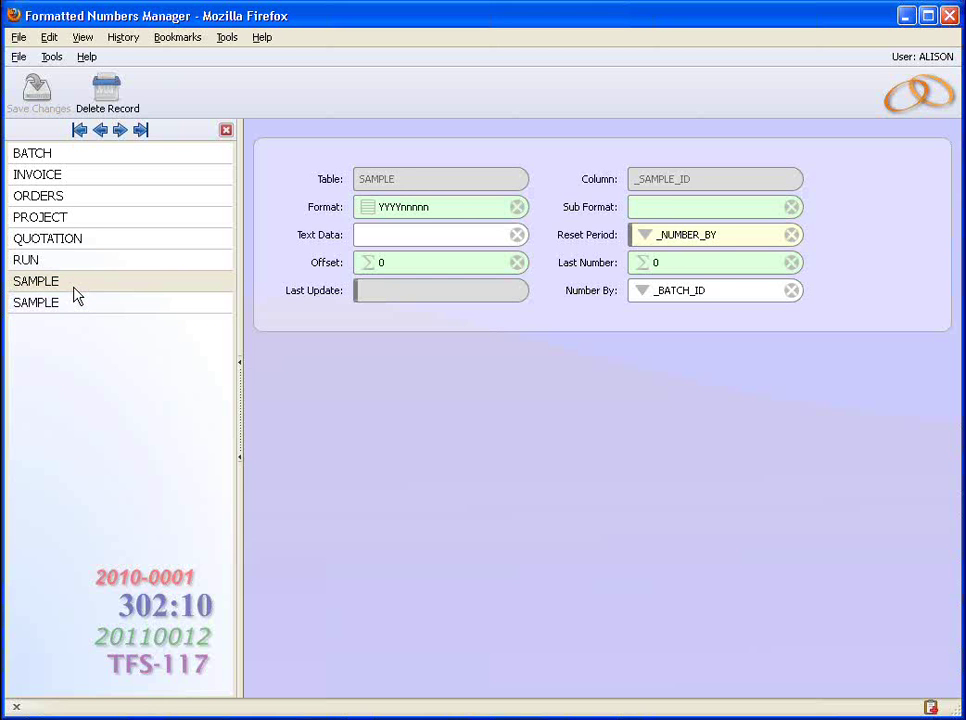
left_click(76, 299)
left_click(90, 289)
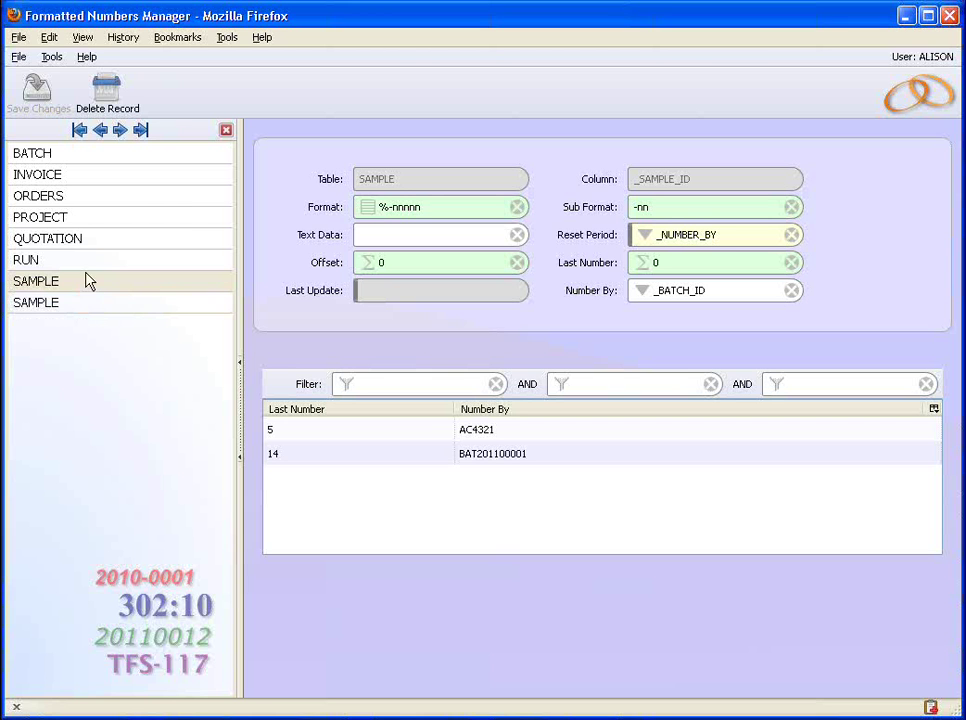
left_click(98, 164)
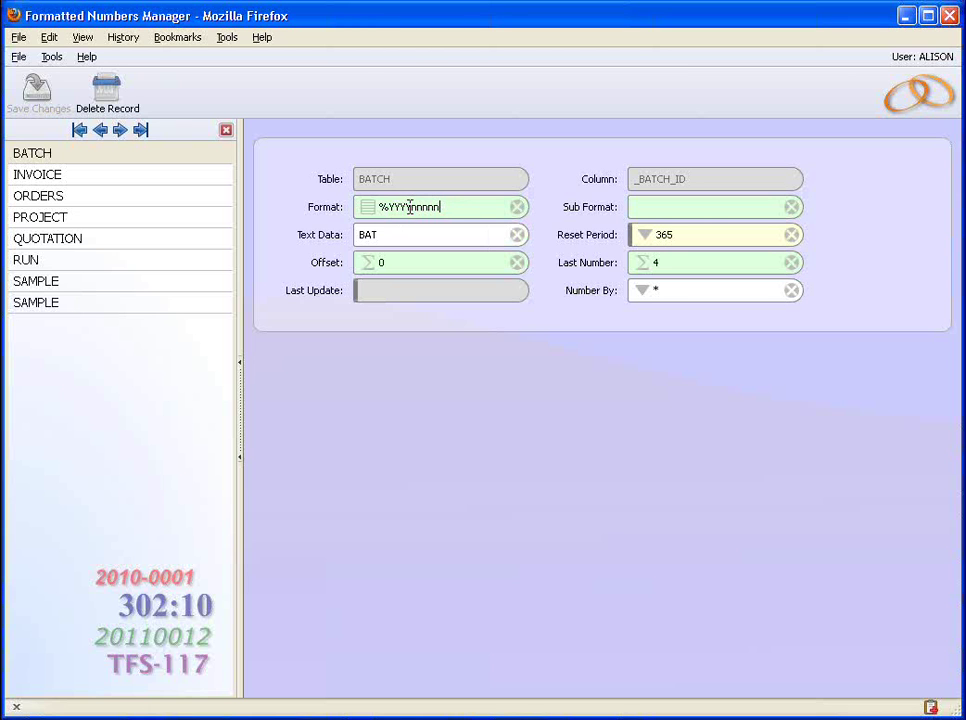
Rearrange the BATCH record's number format to %nnnnYYYYn.
left_click_drag(411, 207, 389, 207)
left_click_drag(437, 213, 433, 208)
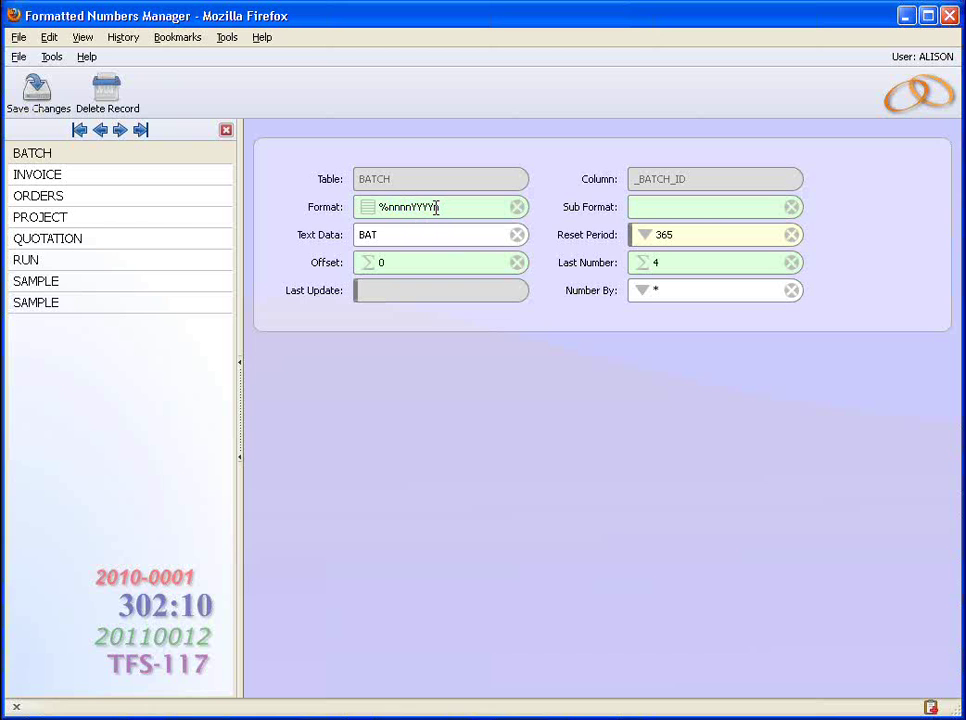
left_click_drag(424, 207, 411, 207)
left_click(481, 207)
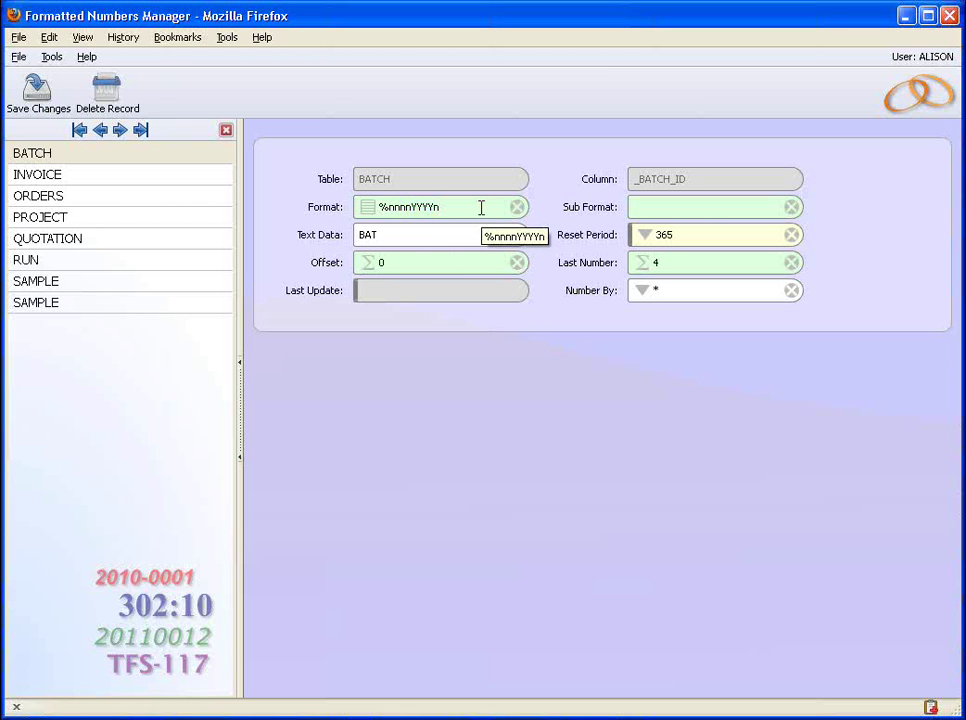
Replace the BATCH record's number format with %YYYYMMDDnnn and save the changes.
key("BackSpace")
key("BackSpace")
key("BackSpace")
key("BackSpace")
key("BackSpace")
key("BackSpace")
key("BackSpace")
key("BackSpace")
key("BackSpace")
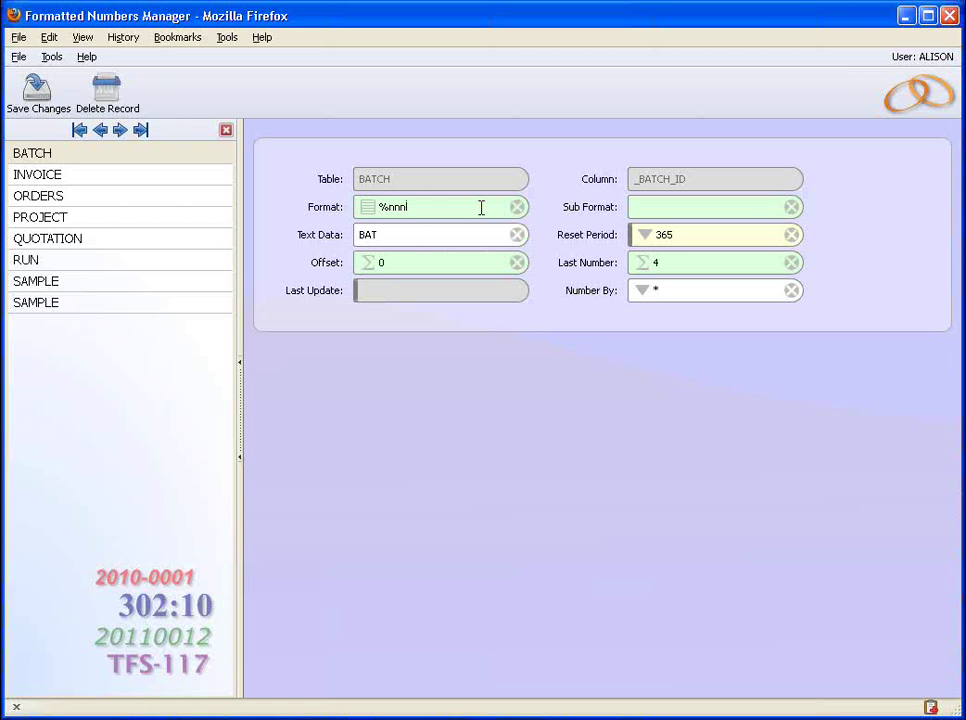
type("YYYY")
type("DDh")
type("nnn")
type("MM")
left_click(464, 207)
left_click(38, 88)
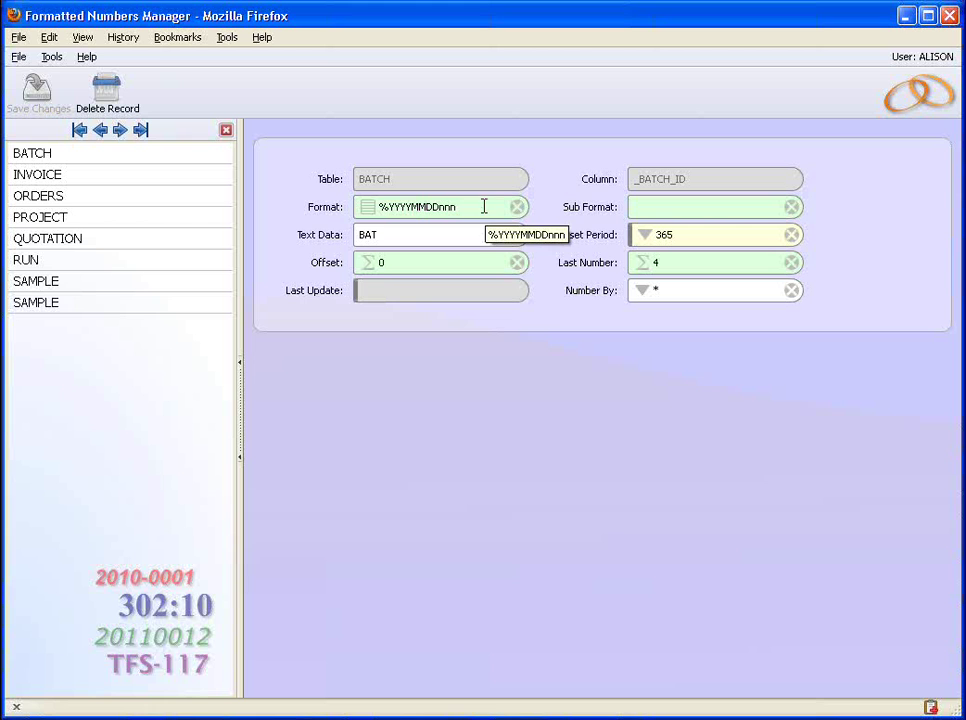
Shorten the BATCH record's text data to B and save the changes.
left_click_drag(384, 207, 379, 207)
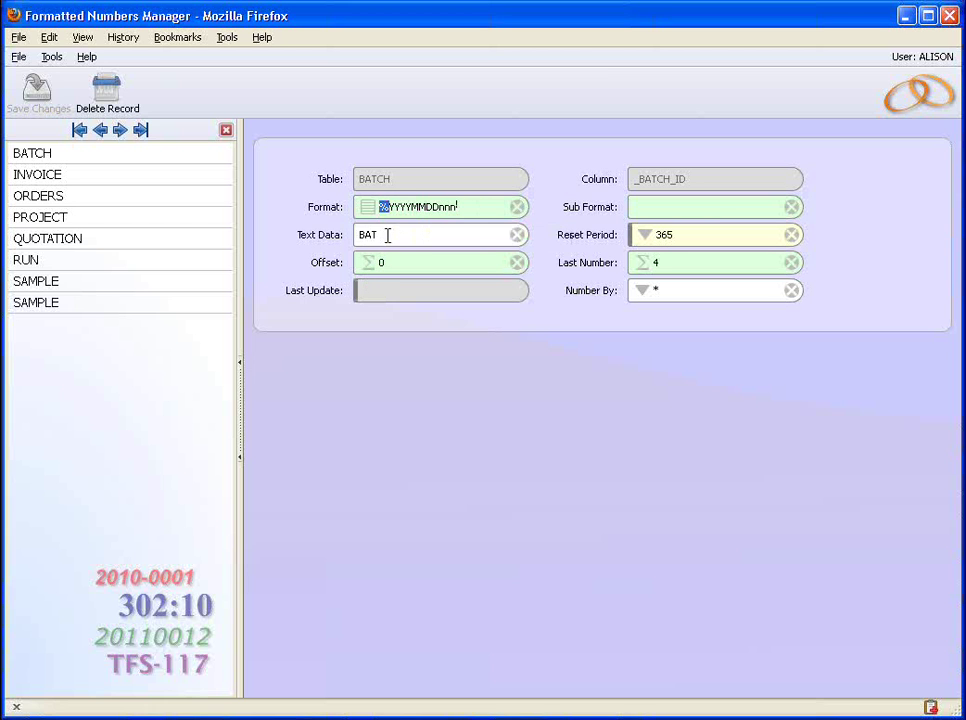
left_click(388, 235)
key("BackSpace")
key("BackSpace")
left_click(36, 90)
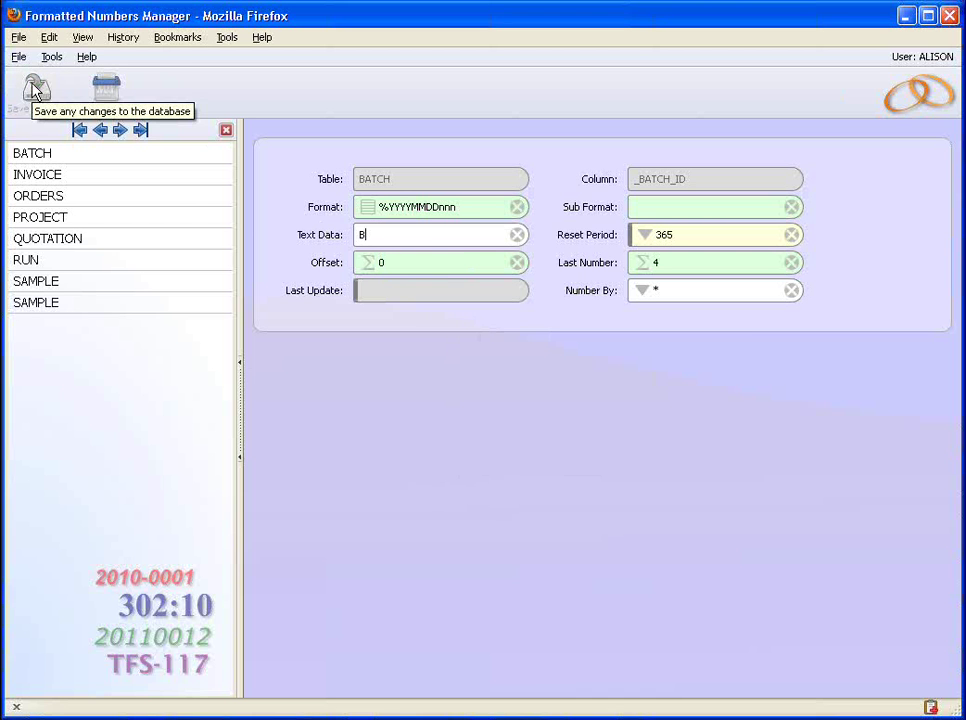
Open Batch Manager from the favourites, then create and save a new batch record with the default batch ID.
left_click(44, 57)
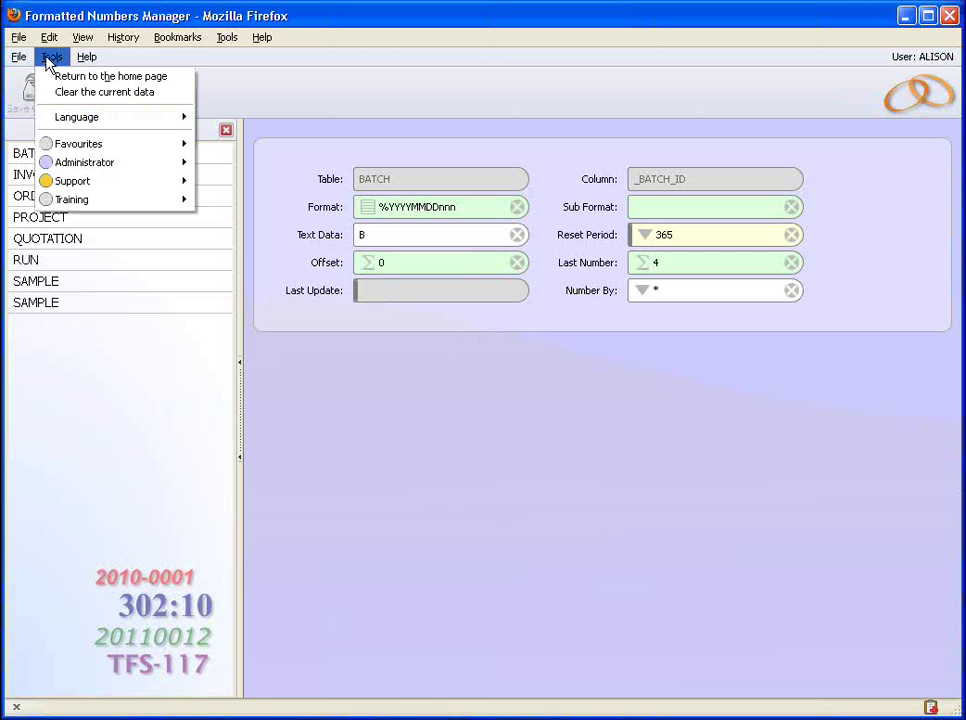
mouse_move(94, 146)
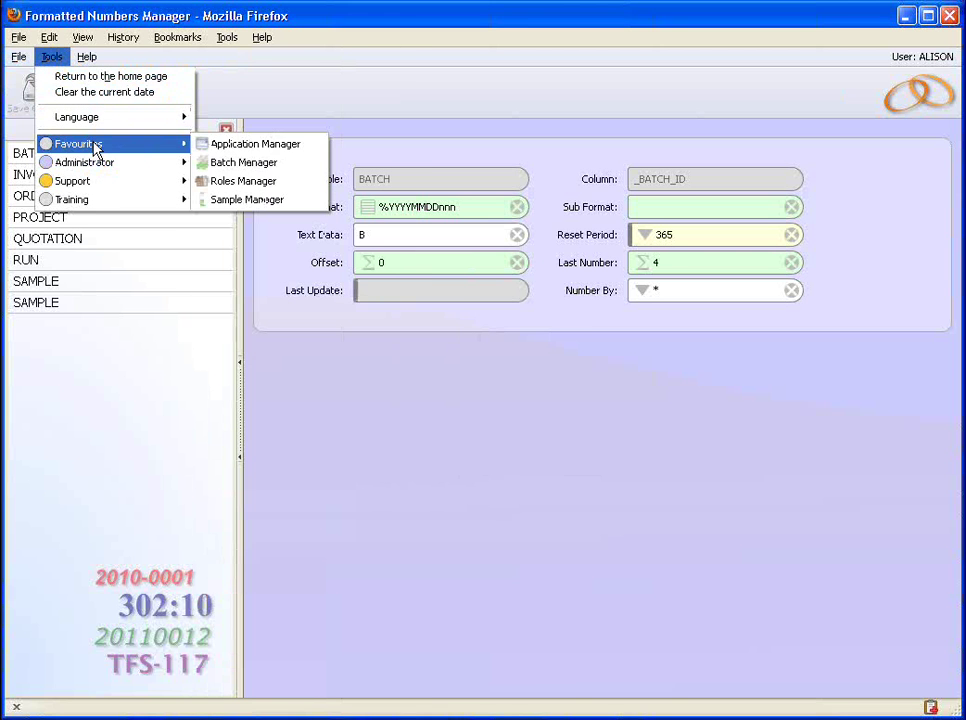
left_click(256, 168)
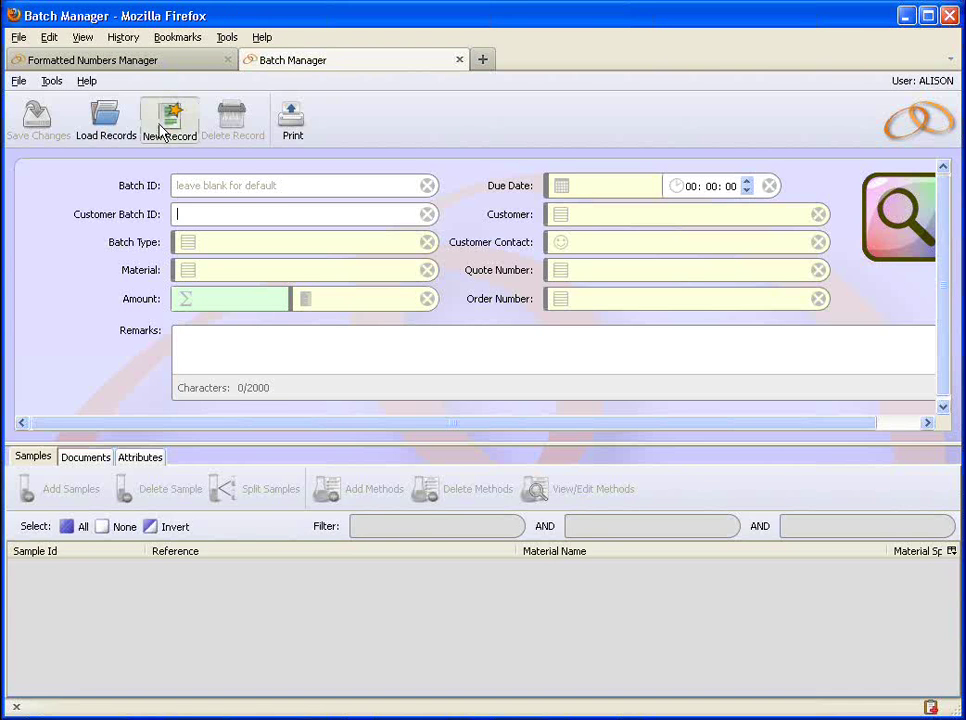
left_click(164, 120)
left_click(34, 122)
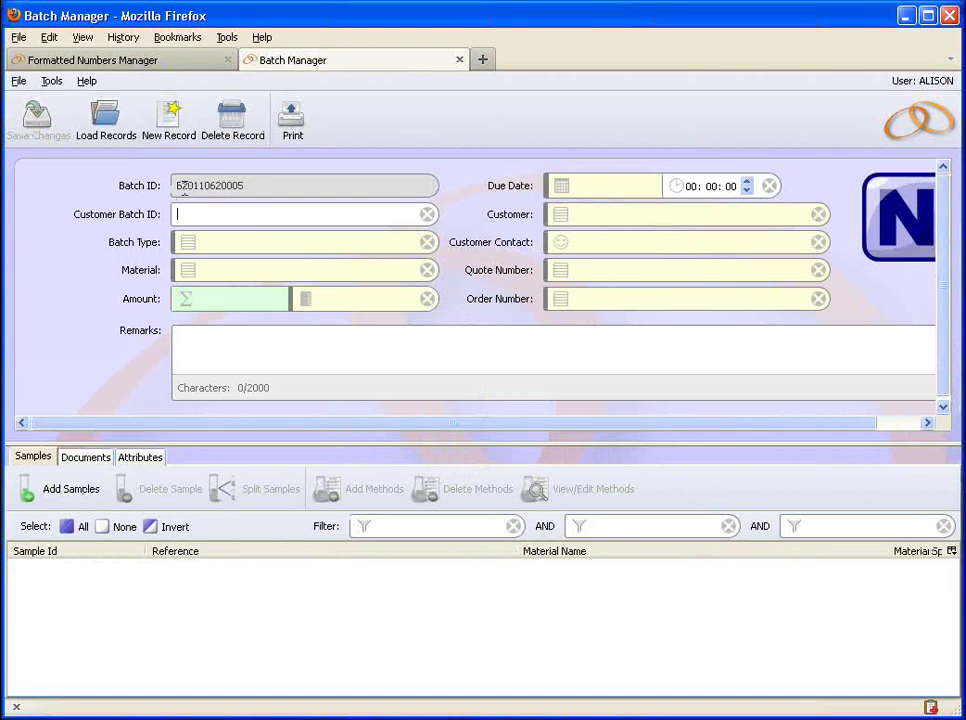
Compare the new batch's ID with the format and text data set for the BATCH record.
left_click(165, 61)
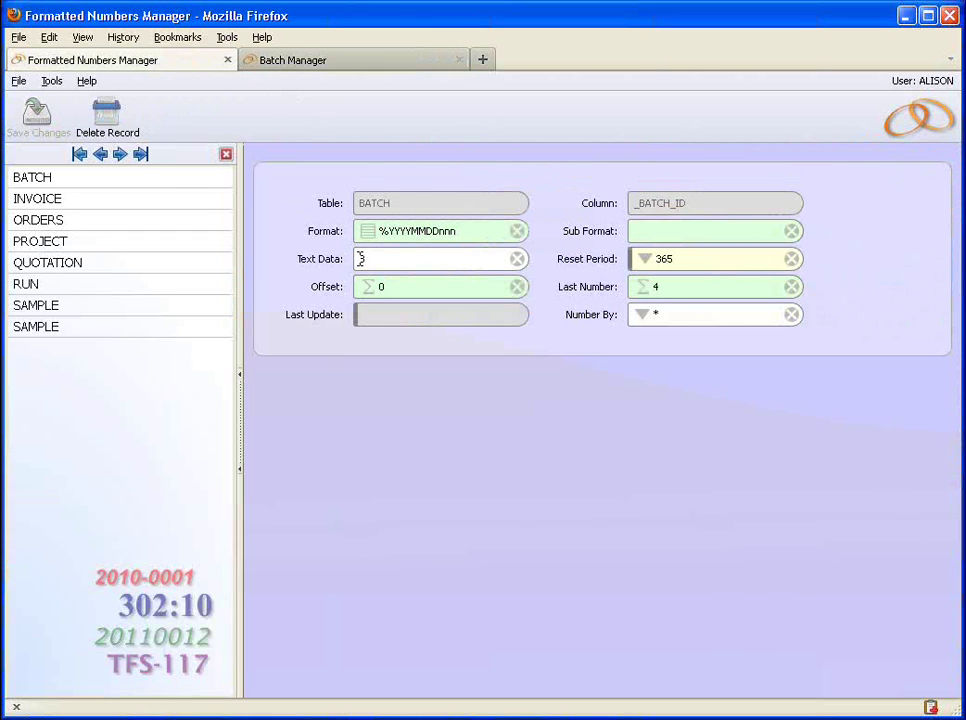
left_click(332, 64)
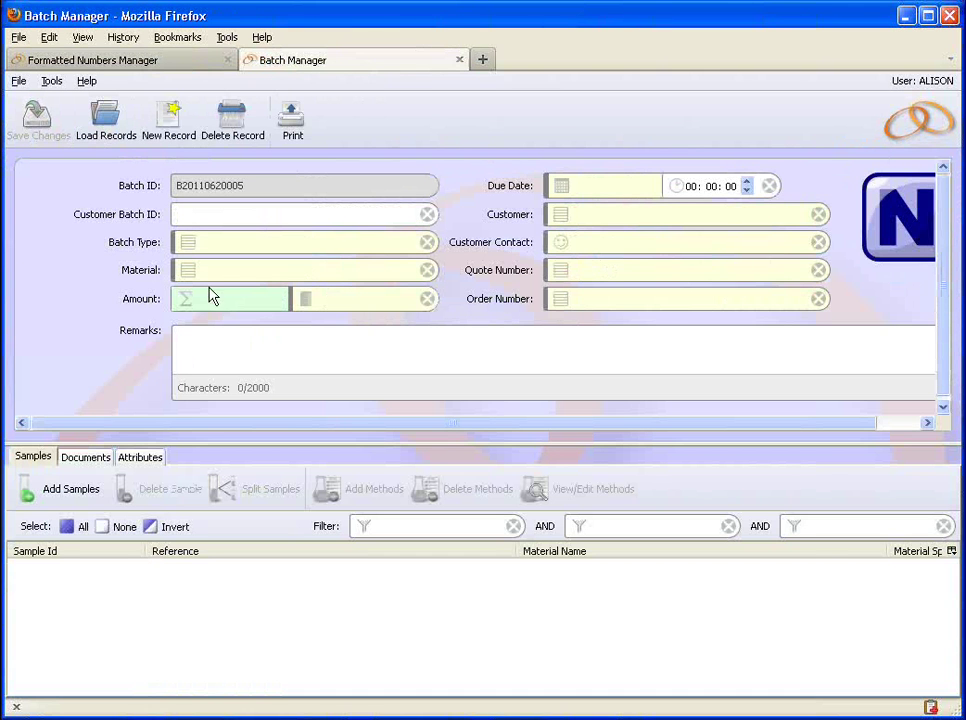
left_click(202, 185)
left_click(86, 61)
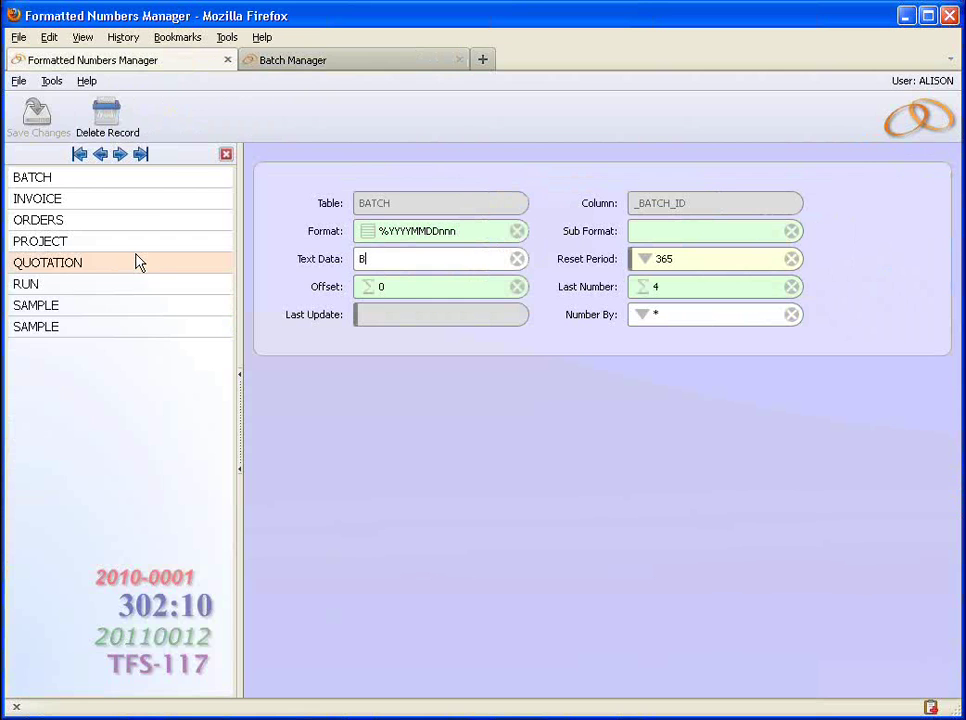
left_click(297, 61)
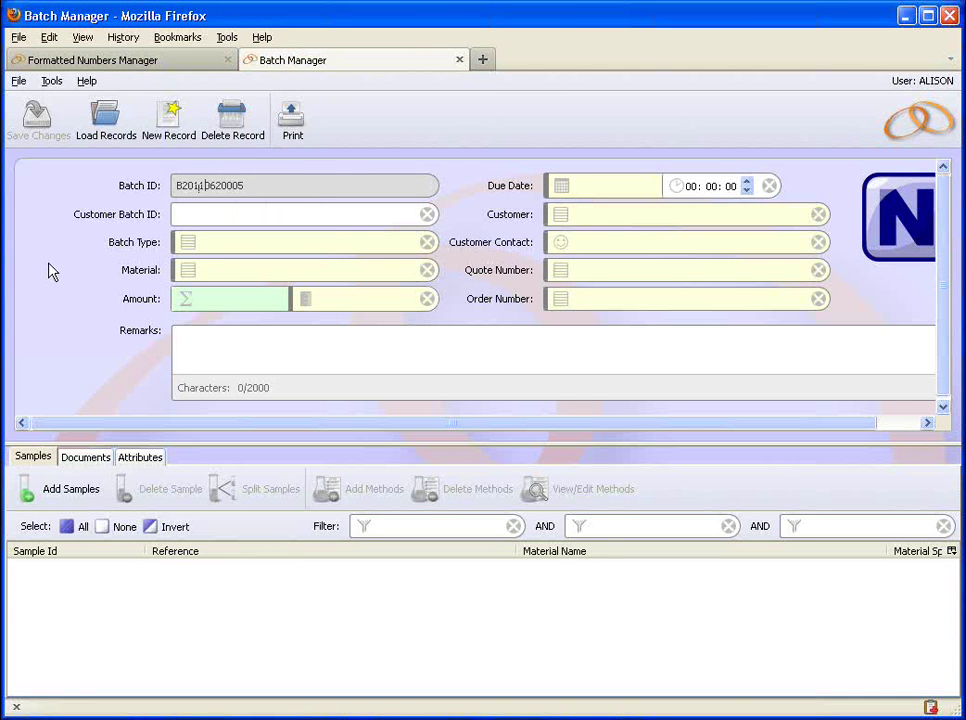
Return to Formatted Numbers Manager and set the BATCH record's number format to %YYYYnnnnnn.
left_click(112, 62)
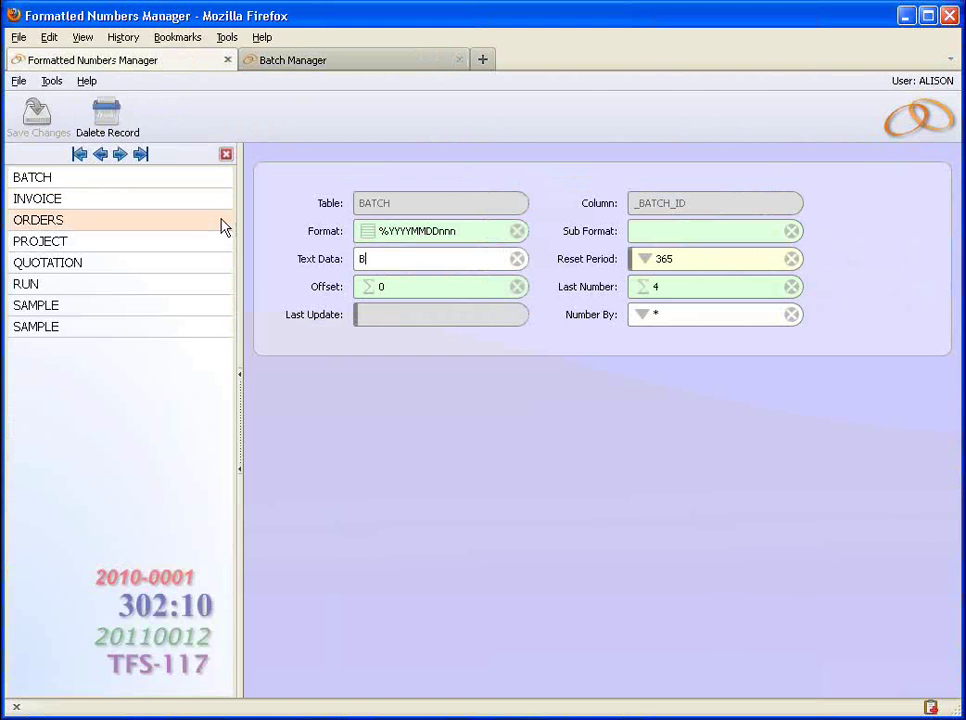
left_click(457, 225)
key("BackSpace")
key("BackSpace")
key("BackSpace")
key("BackSpace")
key("BackSpace")
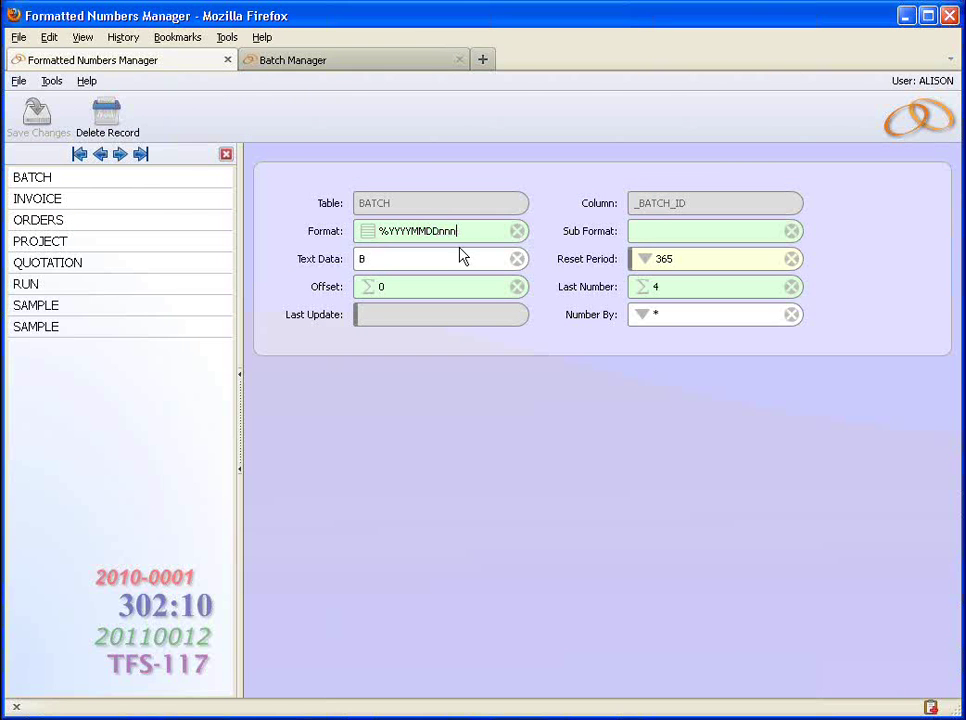
key("BackSpace")
key("BackSpace")
key("BackSpace")
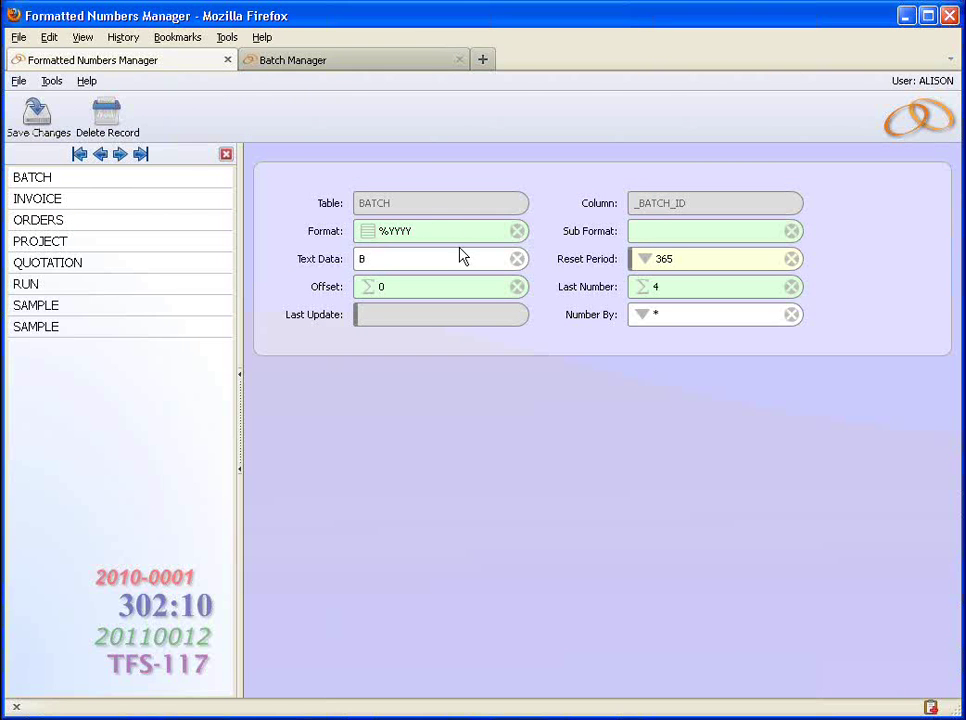
type("nnnnnn")
Set the BATCH record's text data to BAT and save the changes.
left_click(379, 262)
type("AT")
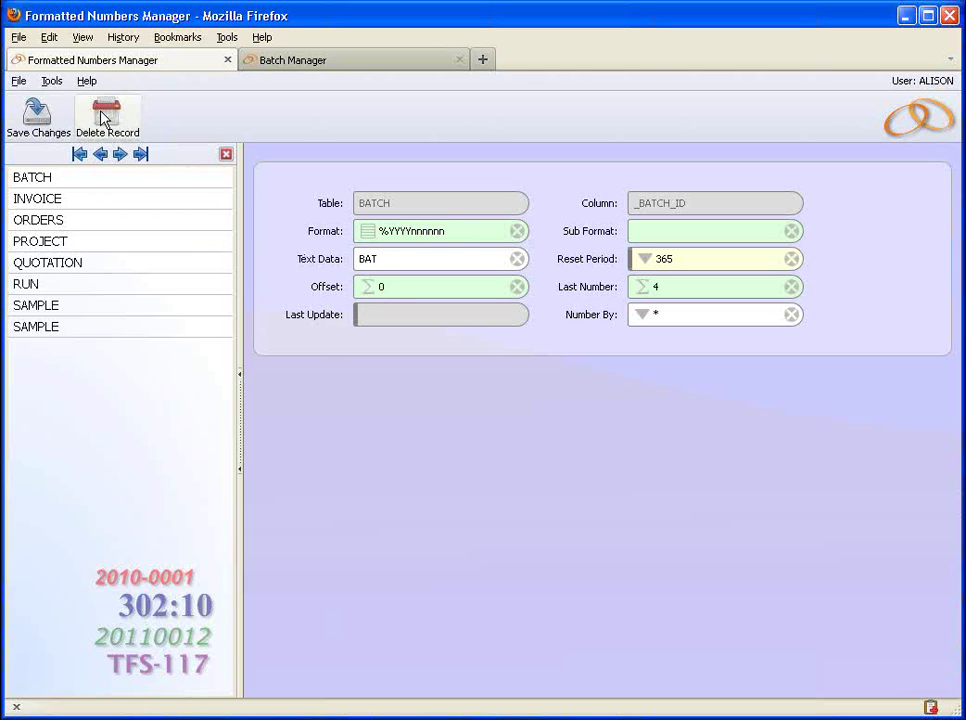
left_click(33, 125)
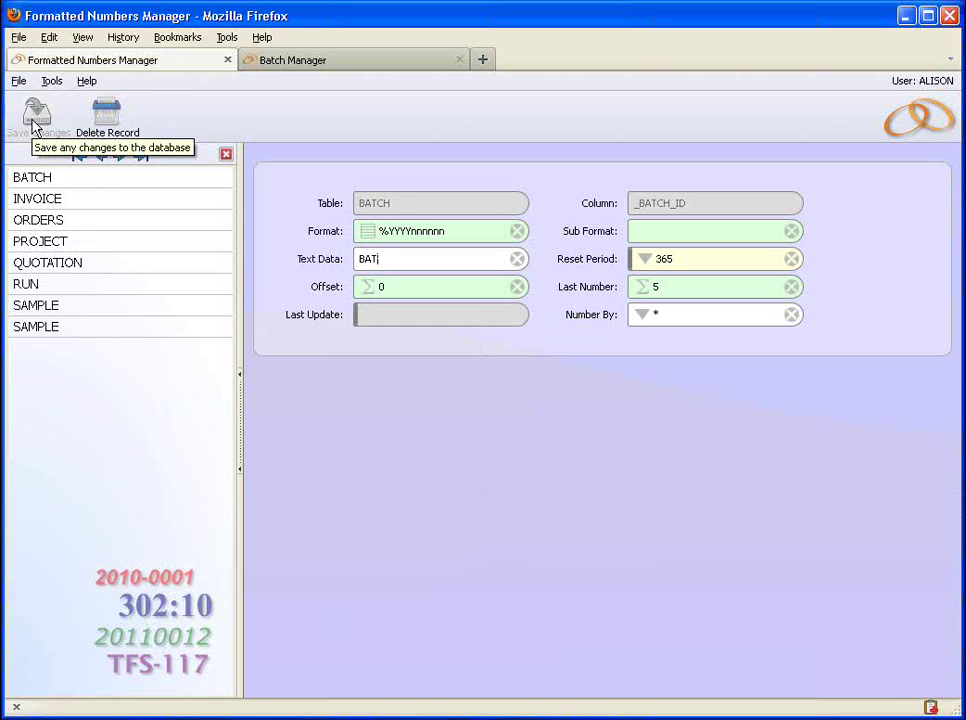
Try adding a second % at the end of the BATCH record's number format, and remove it again.
left_click(661, 229)
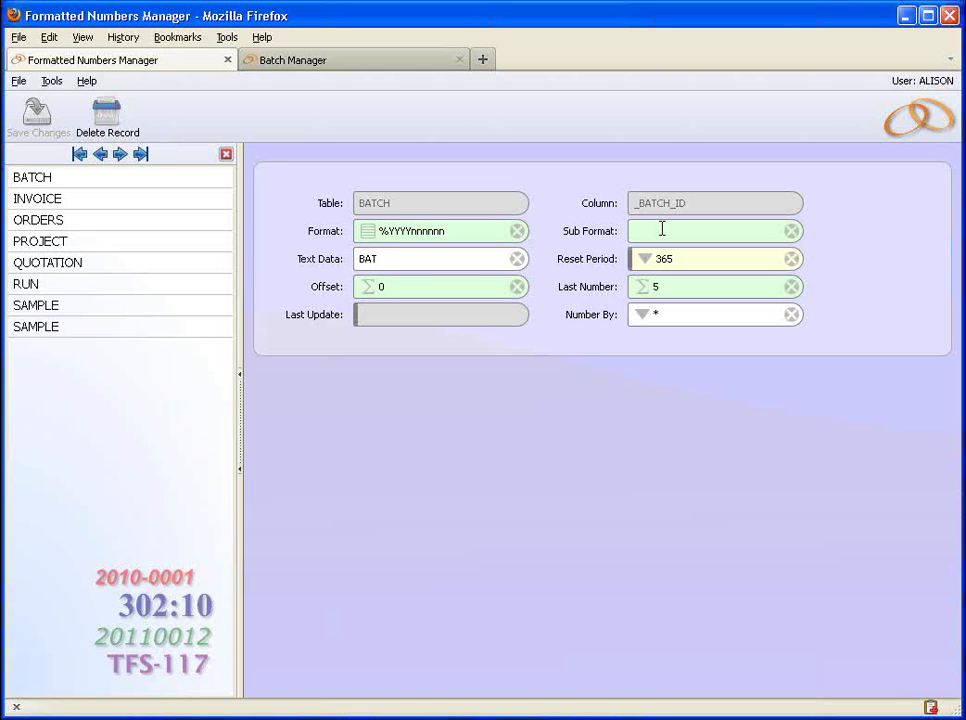
left_click(662, 229)
left_click(397, 259)
left_click(458, 229)
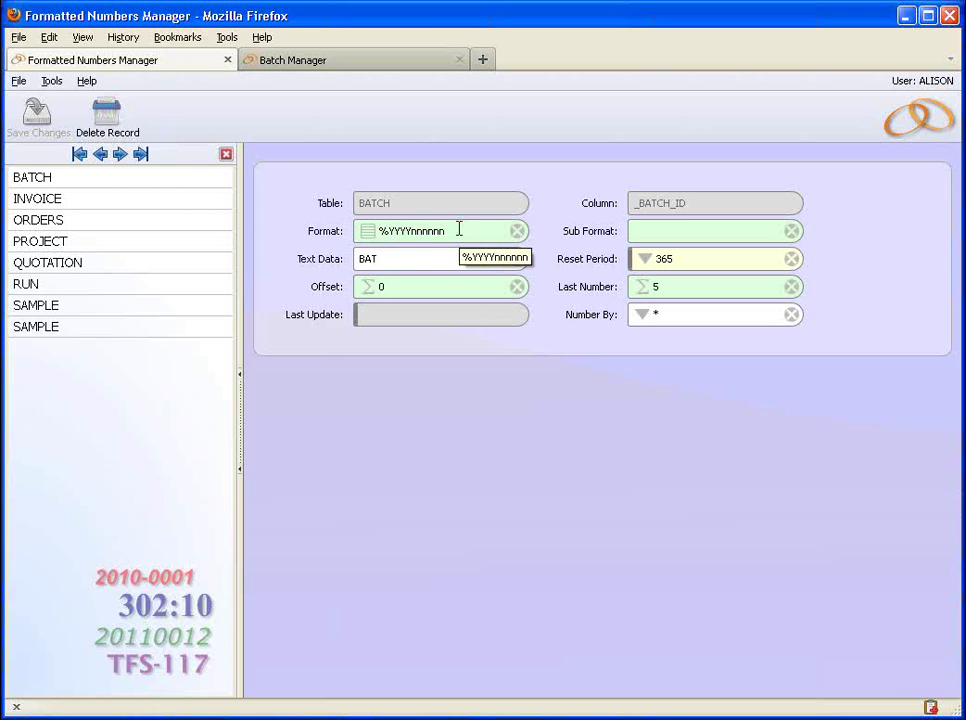
type("%")
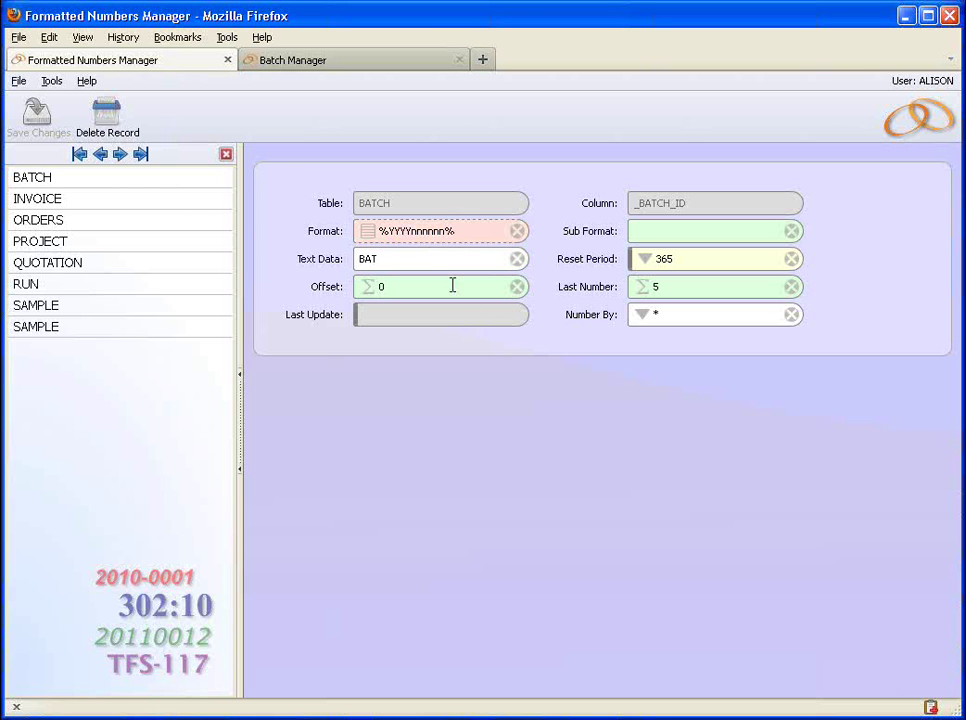
left_click(412, 257)
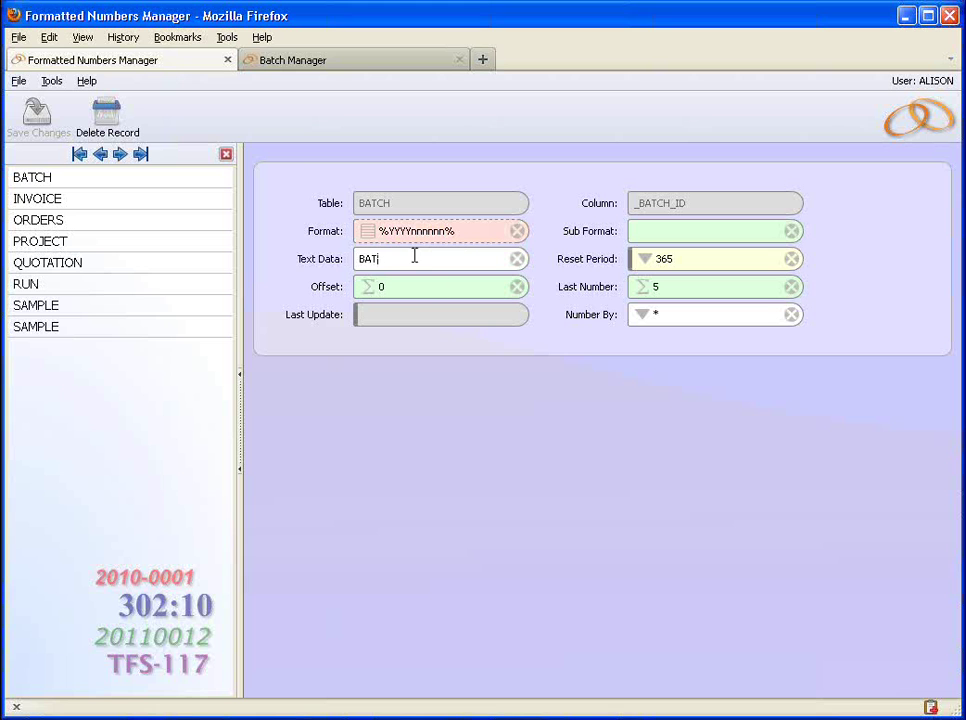
left_click(472, 229)
key("BackSpace")
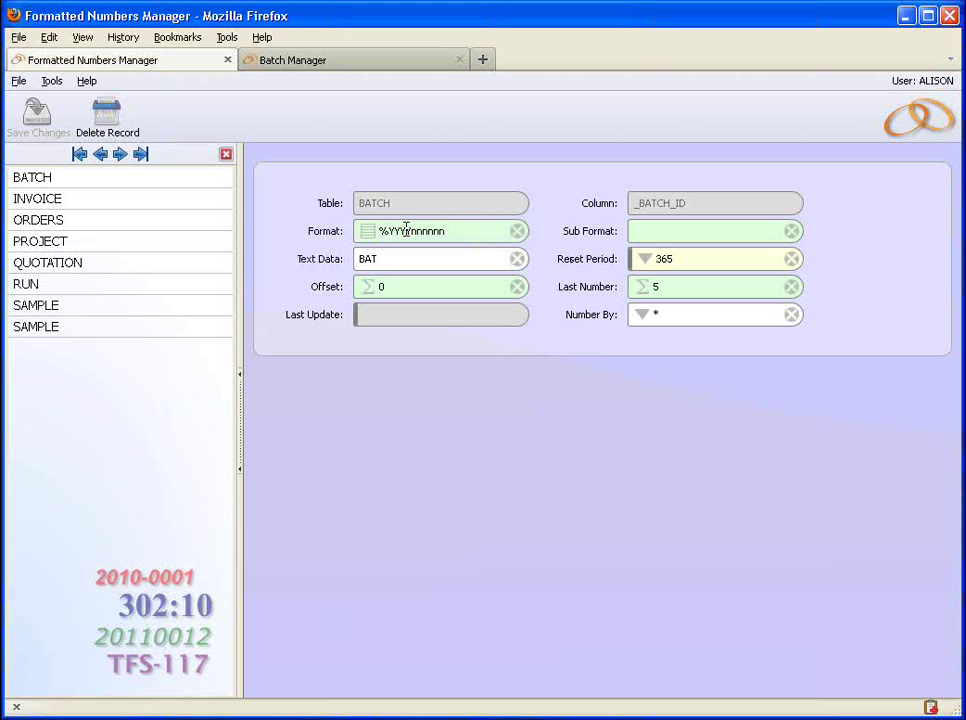
Try the BATCH record's number format as %YYYY%nnnnnn with the text data BAT,BLAH.
left_click(410, 230)
type("%h")
left_click(401, 261)
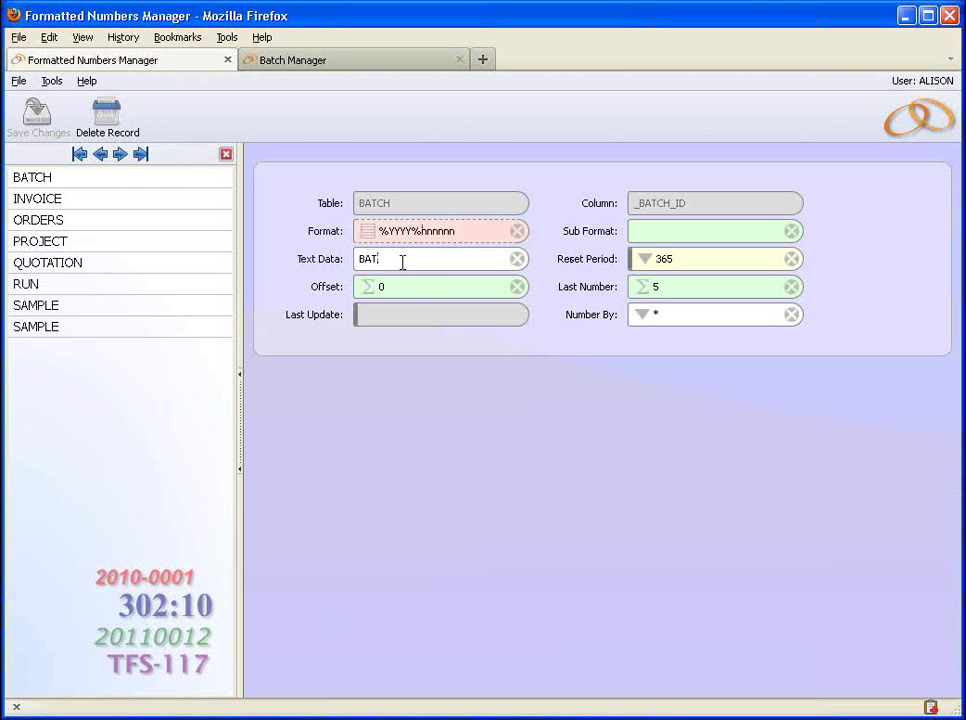
type(",")
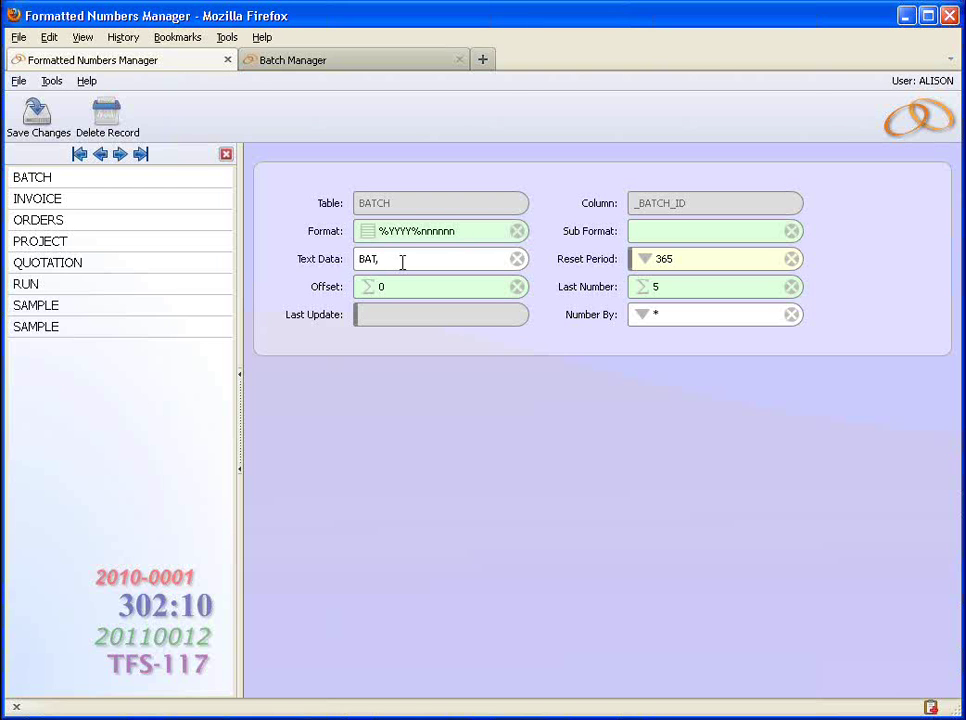
type("BLA")
type("H")
type(",")
key("BackSpace")
Take the second % out of the BATCH record's format and reduce its text data to BAT.
left_click(410, 257)
key("BackSpace")
key("BackSpace")
key("BackSpace")
key("BackSpace")
key("BackSpace")
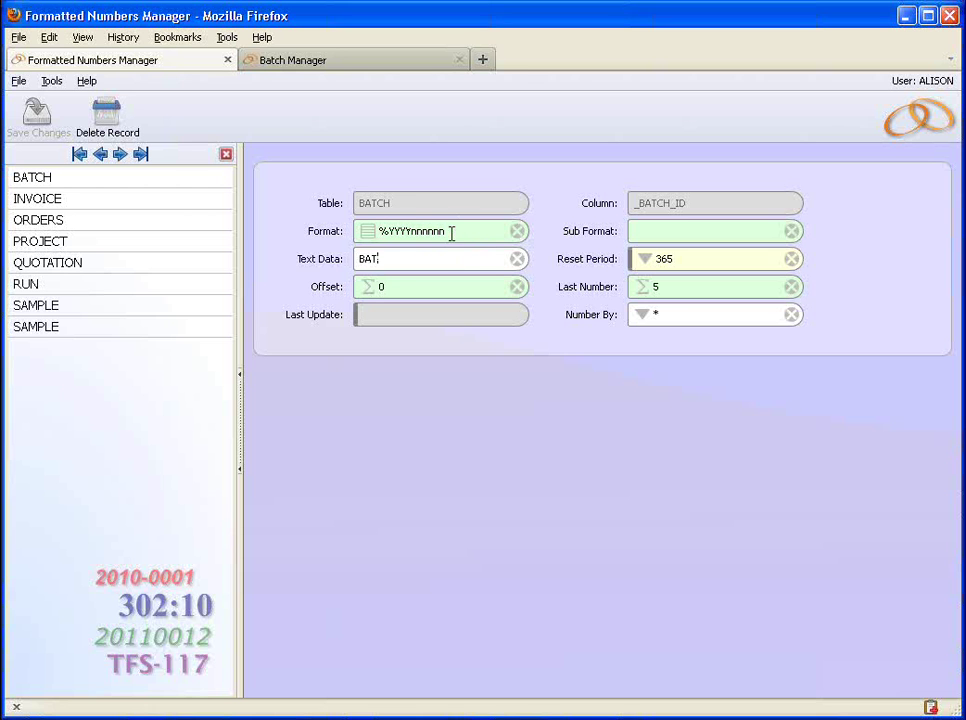
Try adding % at the end of the BATCH record's format and ,X after BAT in its text data.
left_click(451, 233)
type("%")
left_click(384, 256)
type(";")
key("BackSpace")
type(",X")
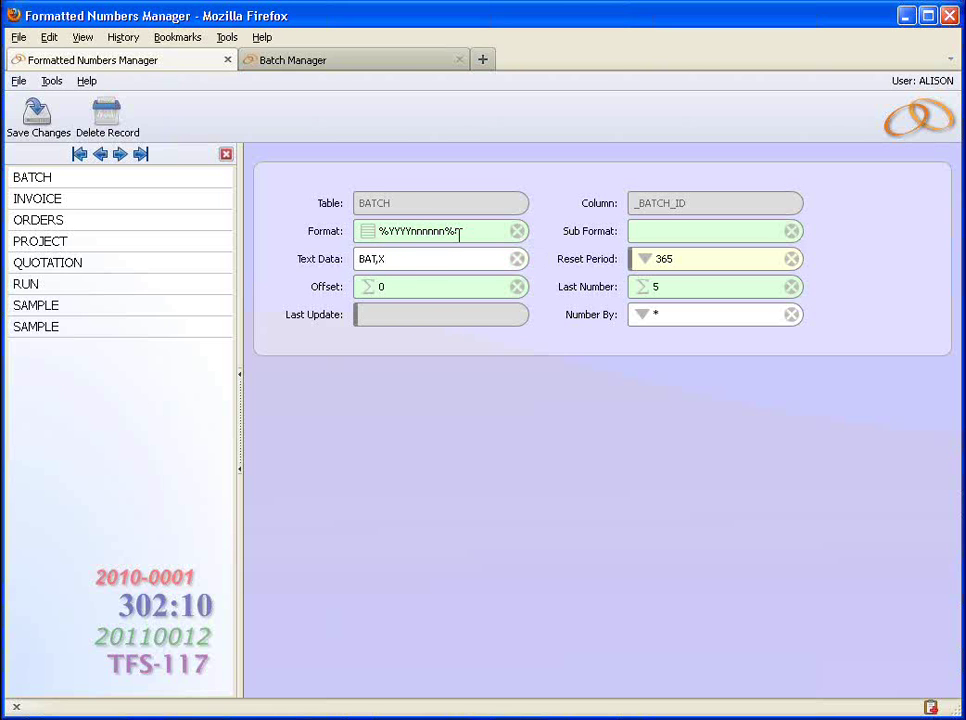
Remove the trailing % from the BATCH record's format and the ,X from its text data.
left_click(459, 231)
key("BackSpace")
left_click(410, 252)
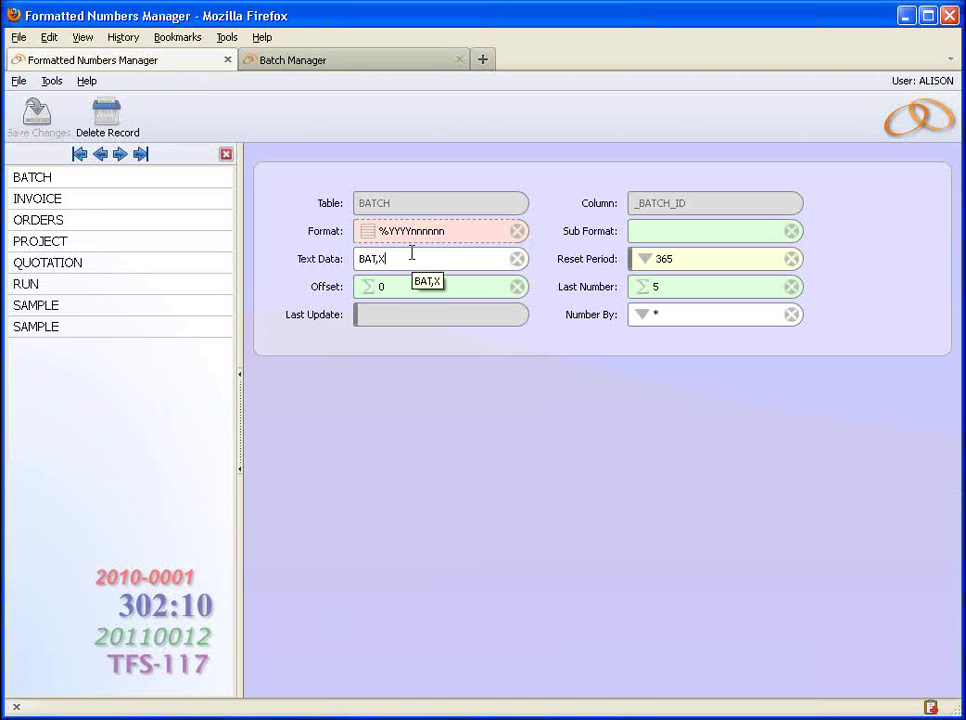
key("BackSpace")
key("BackSpace")
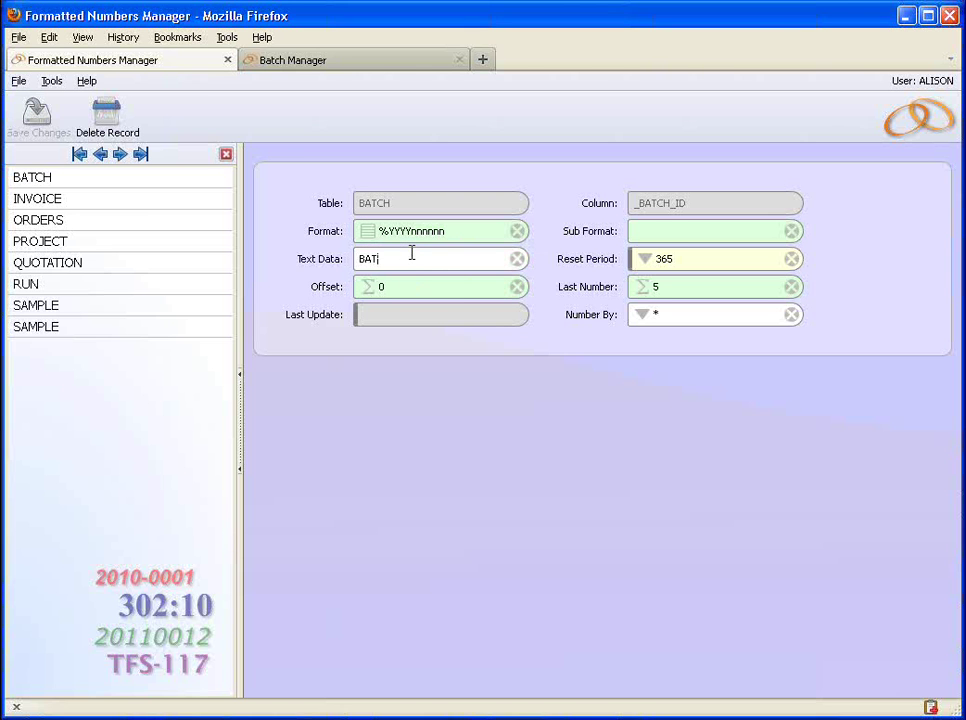
Change the BATCH record's number format to %YYYYwnnn and its reset period to WEEK.
left_click(681, 261)
left_click(411, 231)
type("w")
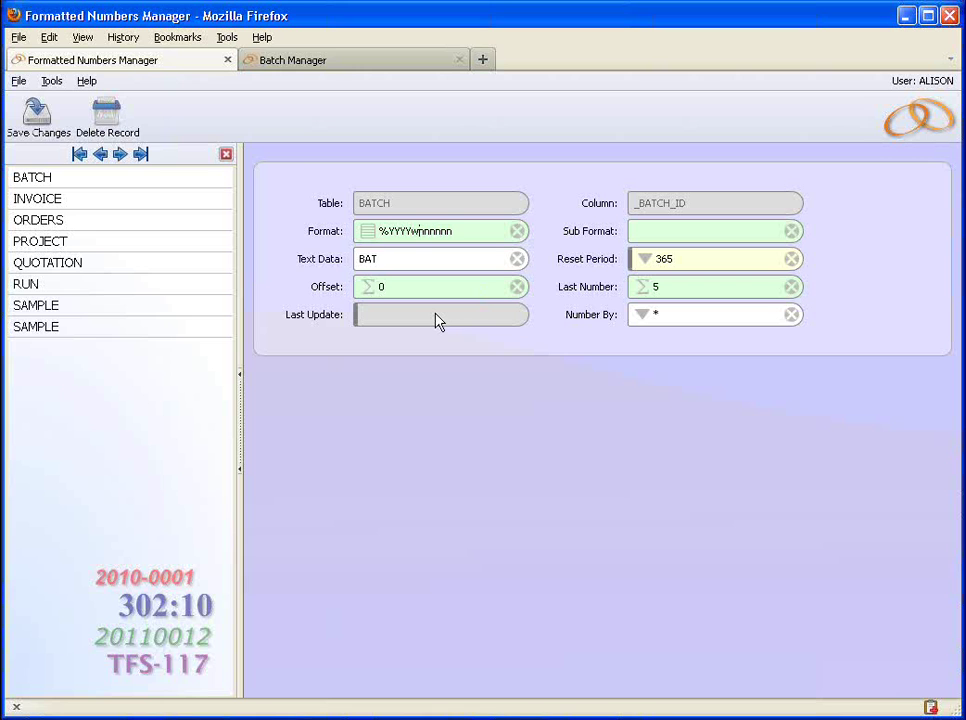
key("Delete")
key("Delete")
key("Delete")
left_click_drag(681, 259, 640, 260)
left_click(648, 266)
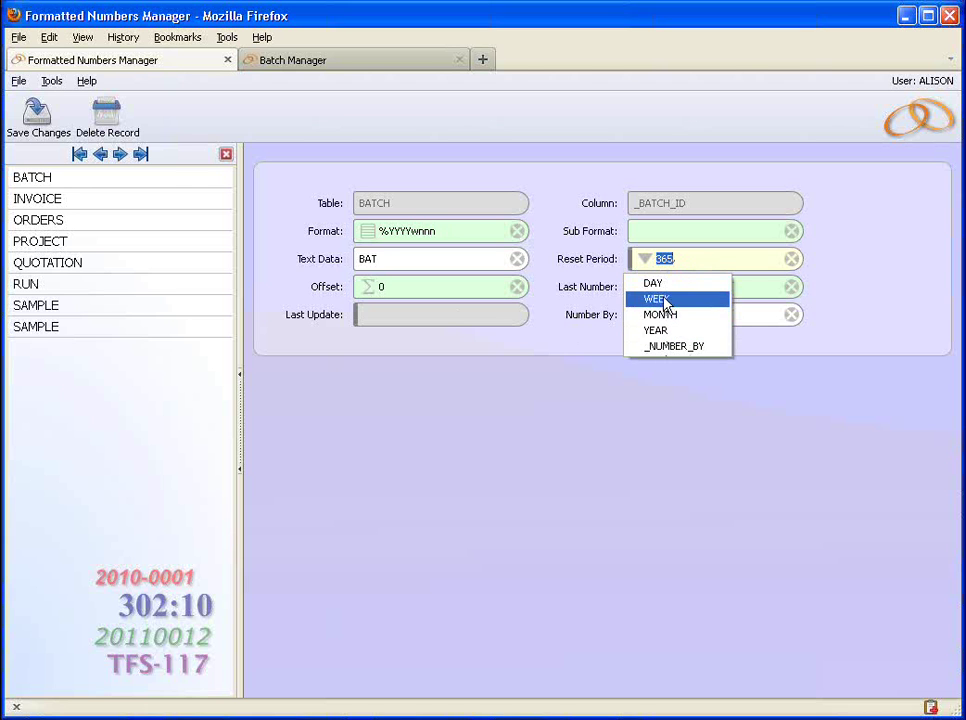
left_click(658, 299)
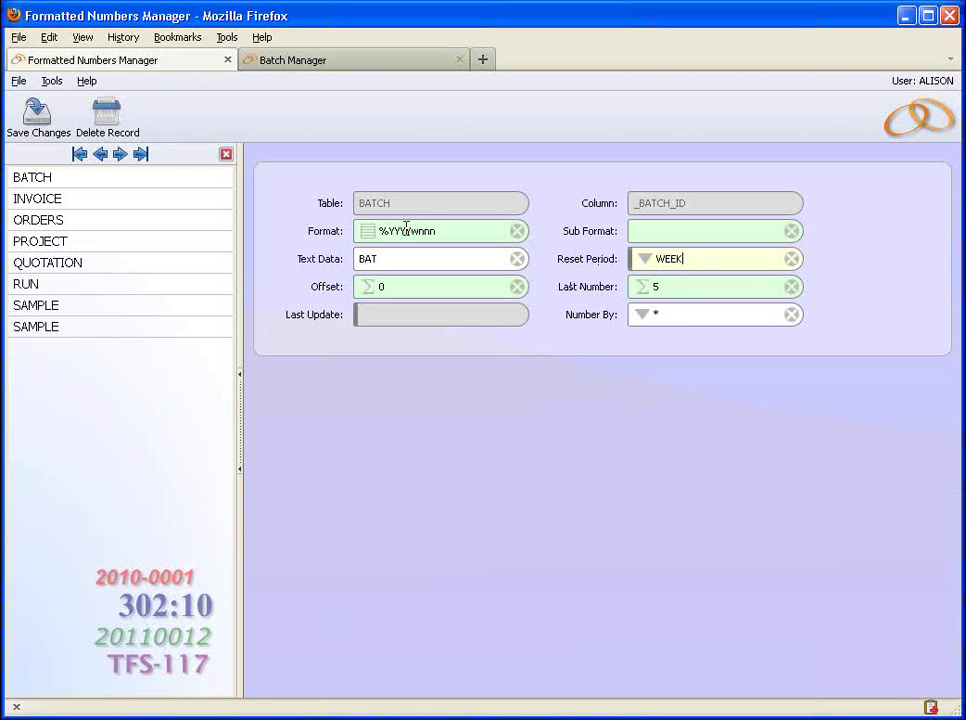
Try an offset of 2 and one of 6 for the BATCH record's weekly reset.
double_click(383, 287)
type("2")
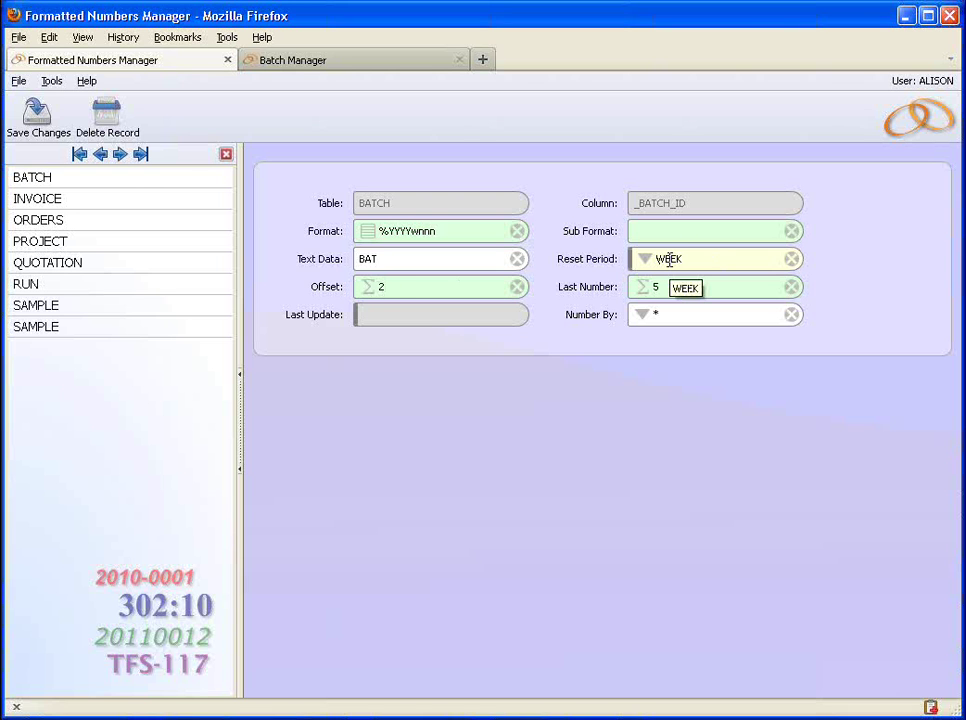
double_click(393, 289)
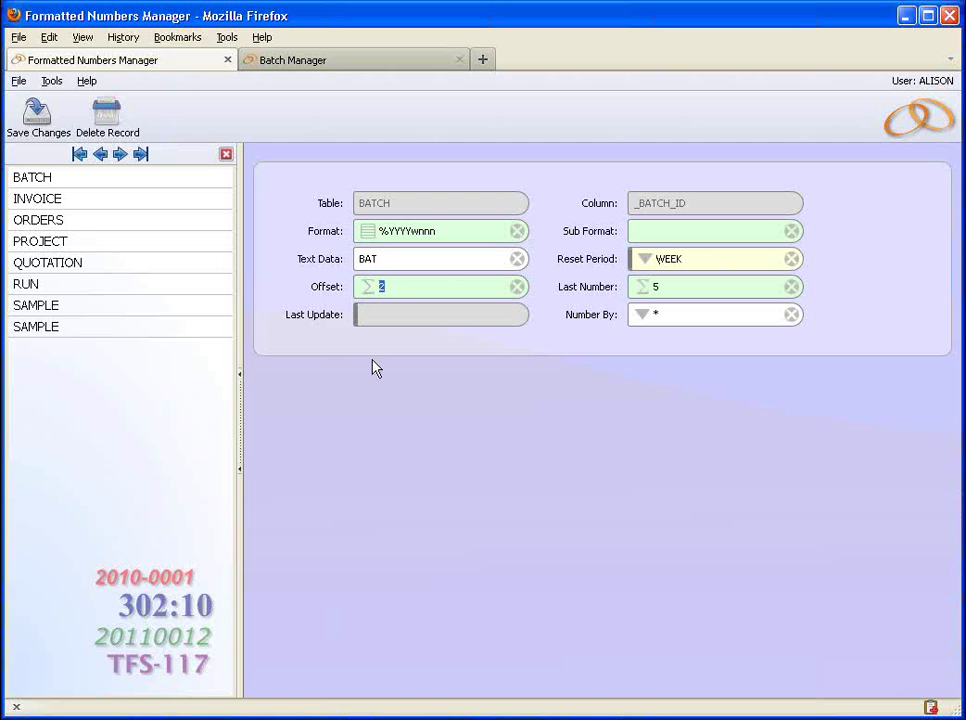
type("6")
Change the BATCH record's reset period to YEAR and its offset to 32.
left_click(644, 262)
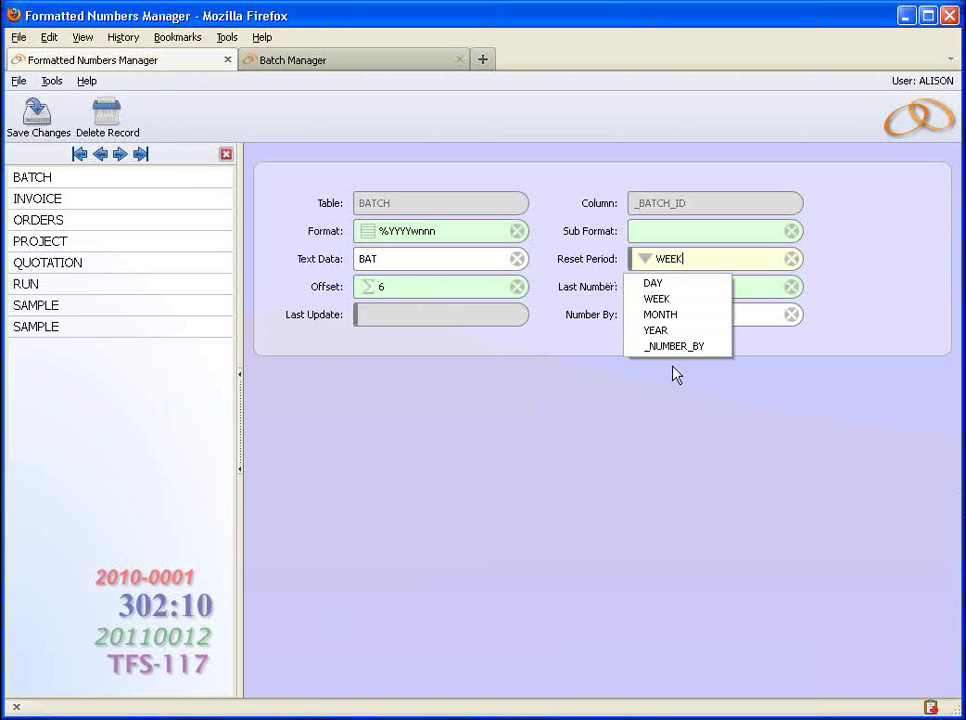
left_click(670, 331)
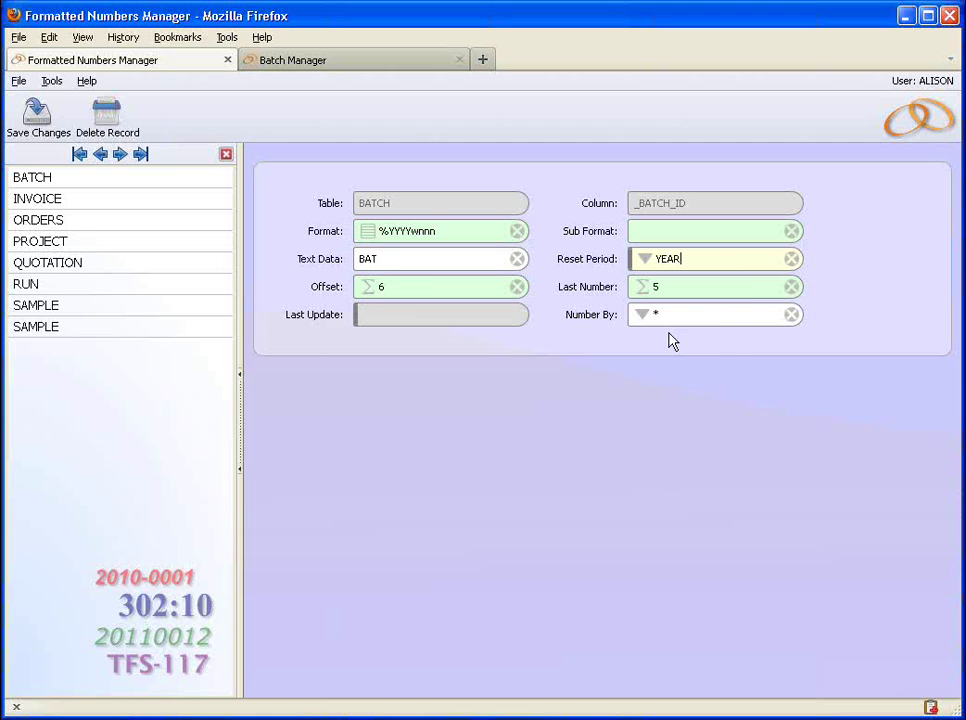
left_click(426, 289)
key("BackSpace")
type("31")
key("BackSpace")
type("2")
Compare the BATCH record's last number with the final digit of the batch ID in Batch Manager.
left_click(683, 287)
left_click(346, 66)
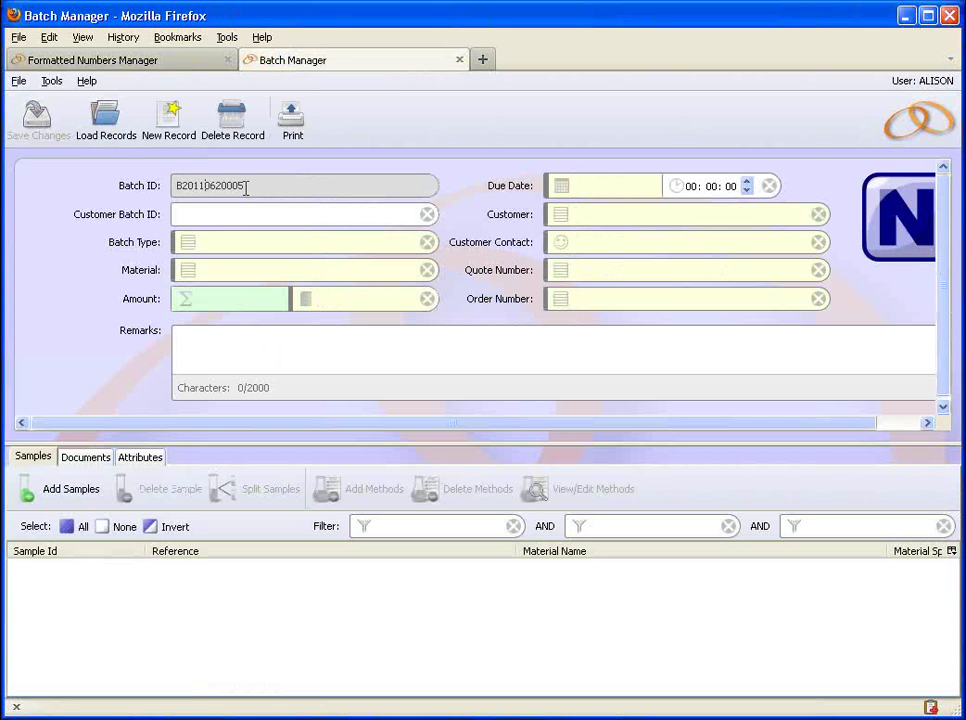
left_click_drag(243, 184, 237, 184)
left_click(178, 66)
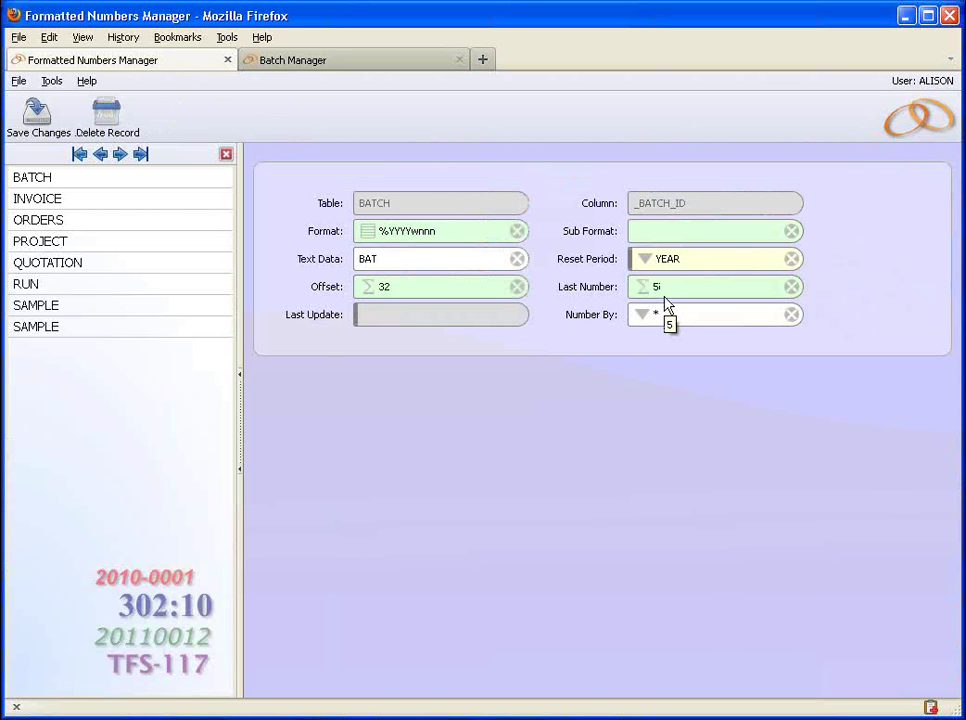
Abandon the unsaved BATCH changes by switching to the RUN record, and reopen the BATCH record.
left_click(45, 289)
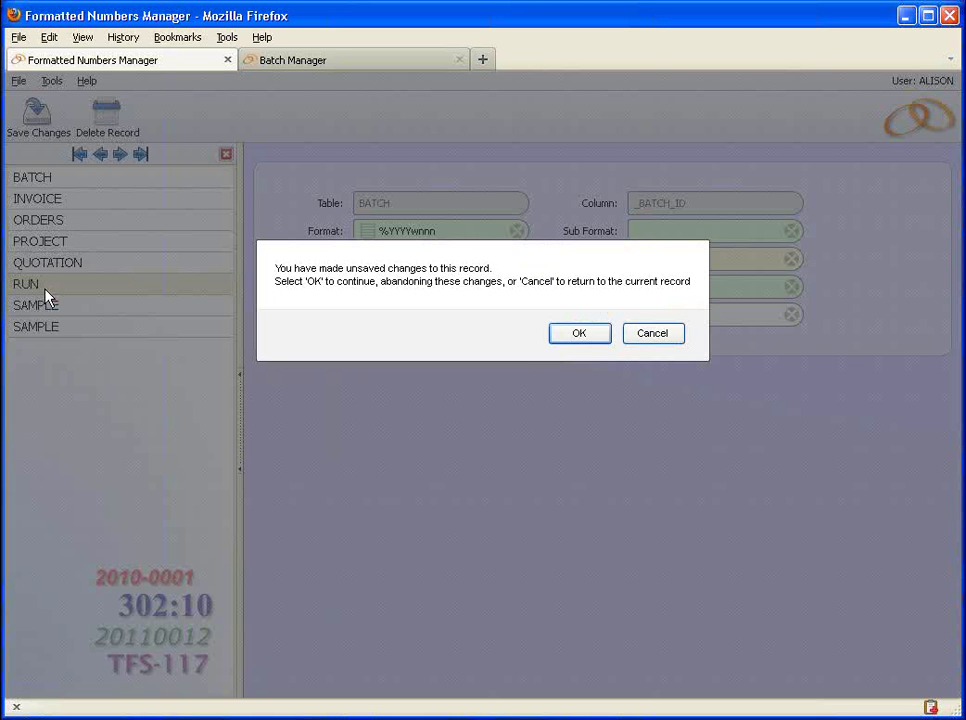
left_click(651, 335)
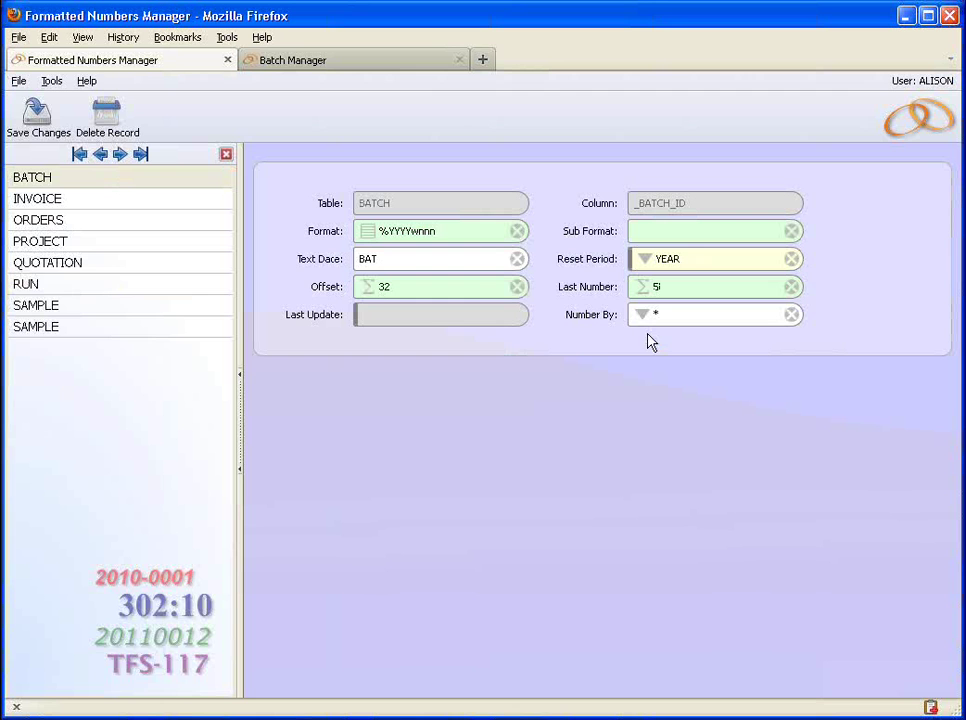
left_click(108, 287)
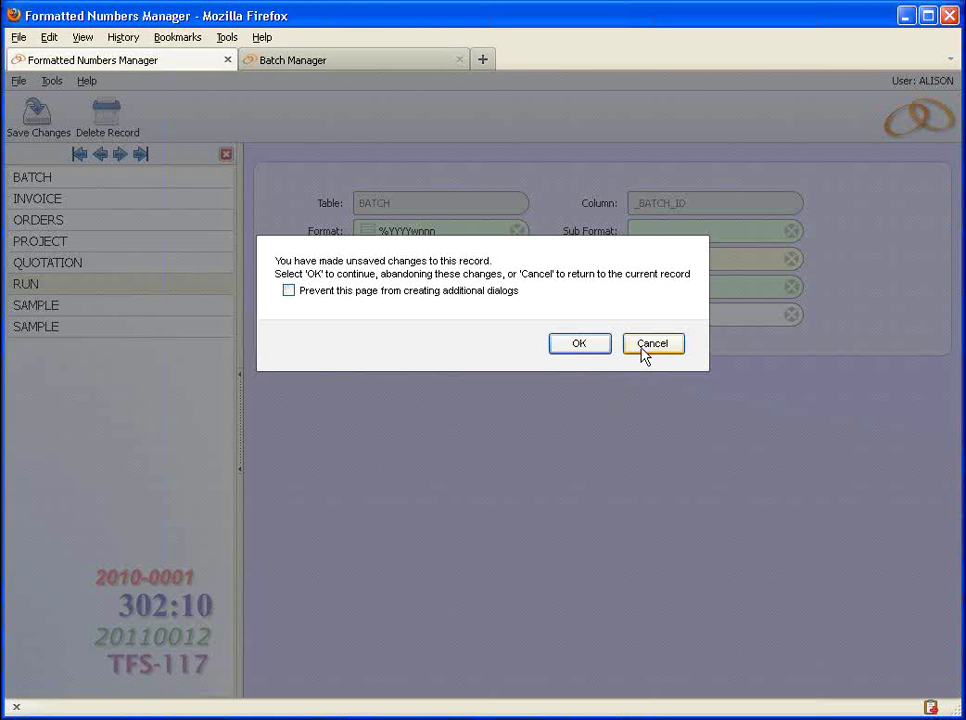
left_click(578, 345)
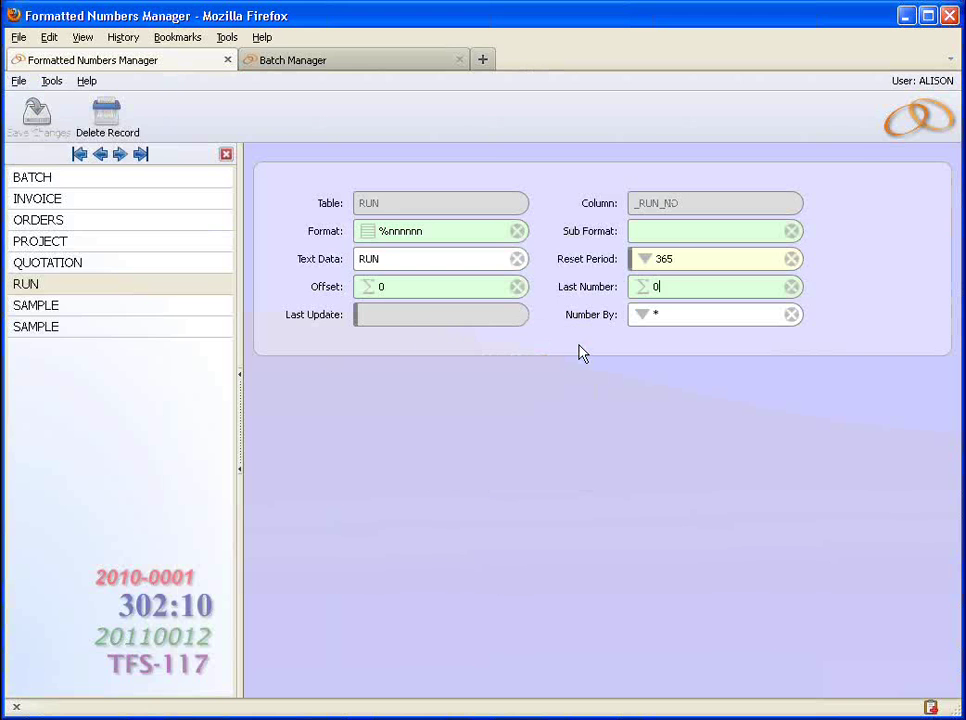
left_click(160, 180)
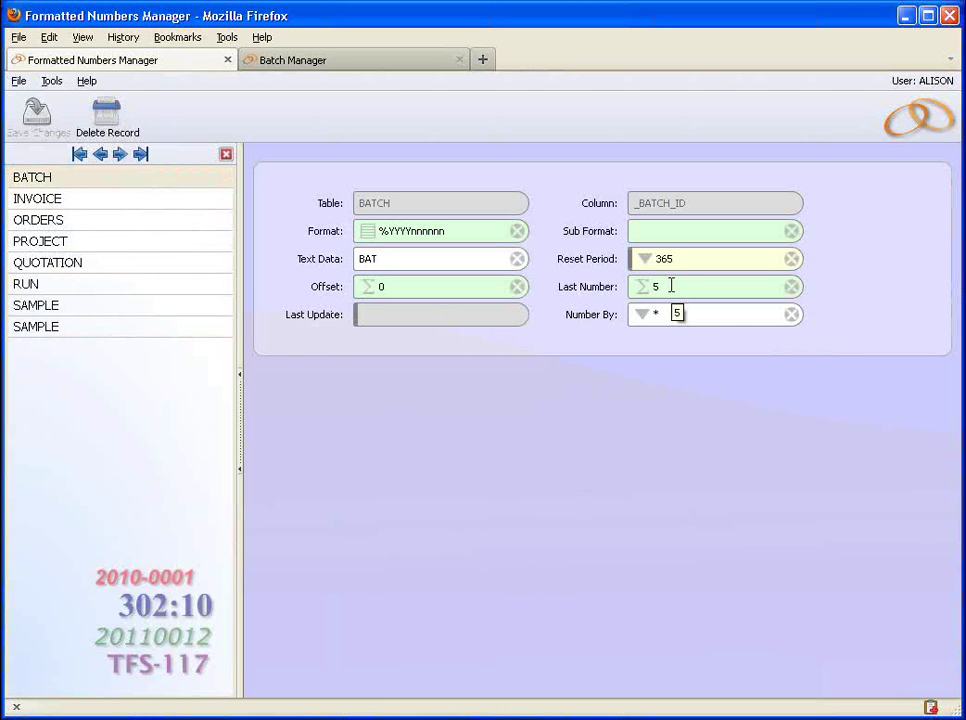
Switch to Batch Manager and save a new batch with its ID left blank.
left_click(316, 63)
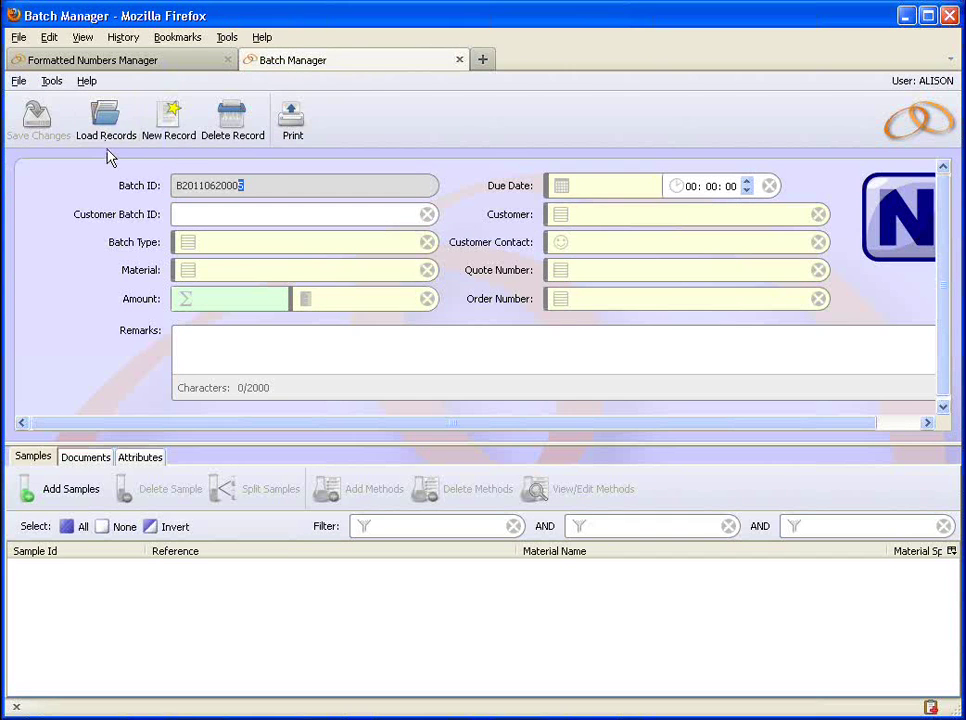
left_click(170, 132)
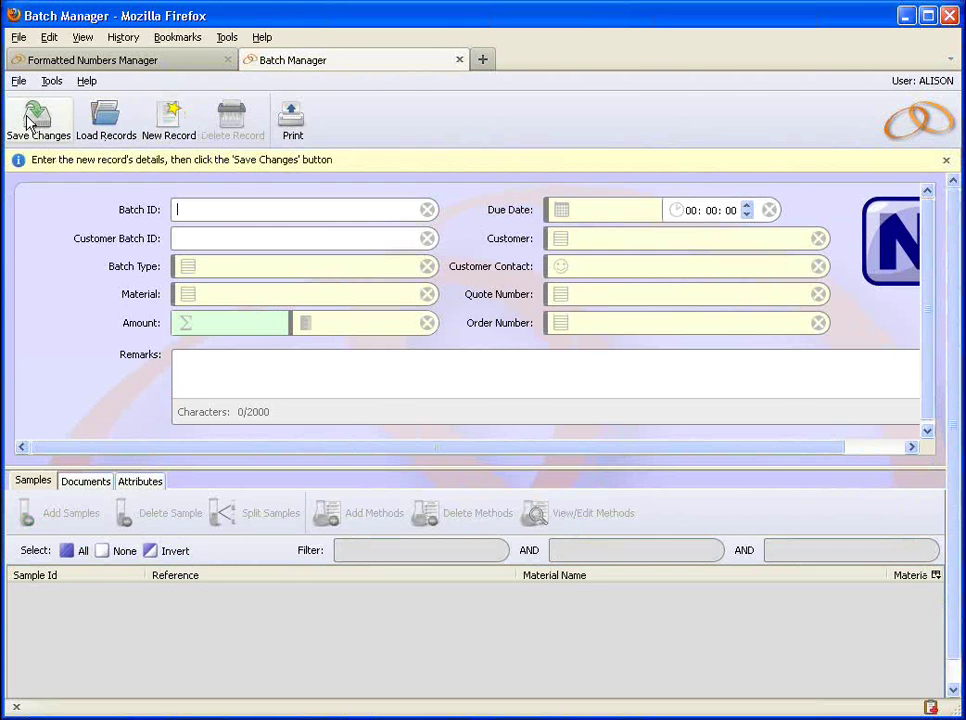
left_click(30, 122)
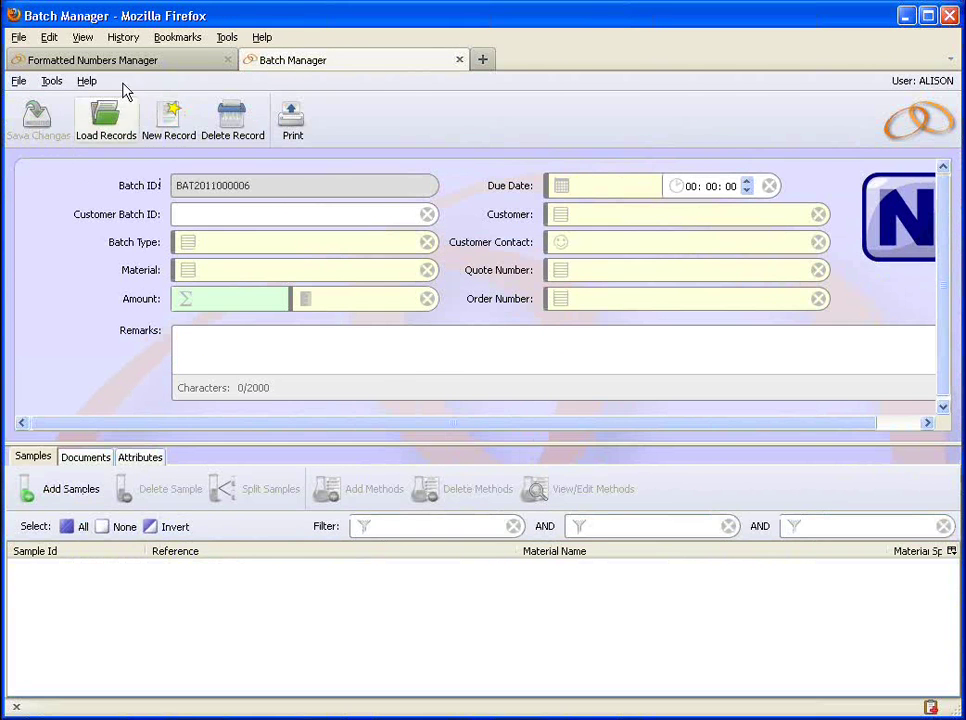
Return to Formatted Numbers Manager to check the reloaded BATCH record's last number and examine the settings of both SAMPLE records.
left_click(141, 63)
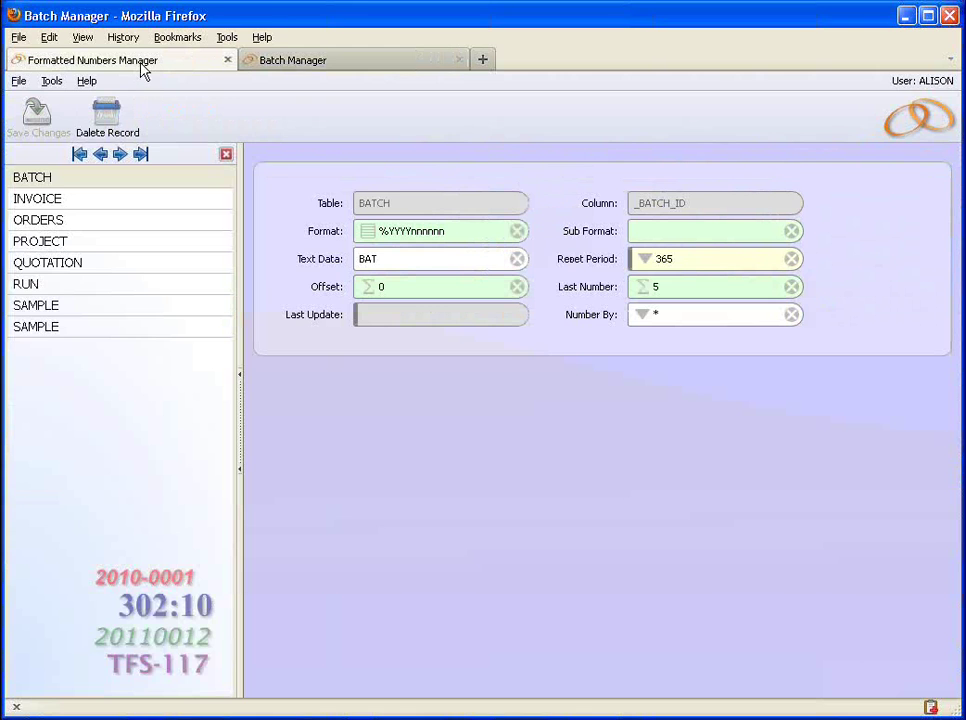
left_click(127, 222)
left_click(118, 181)
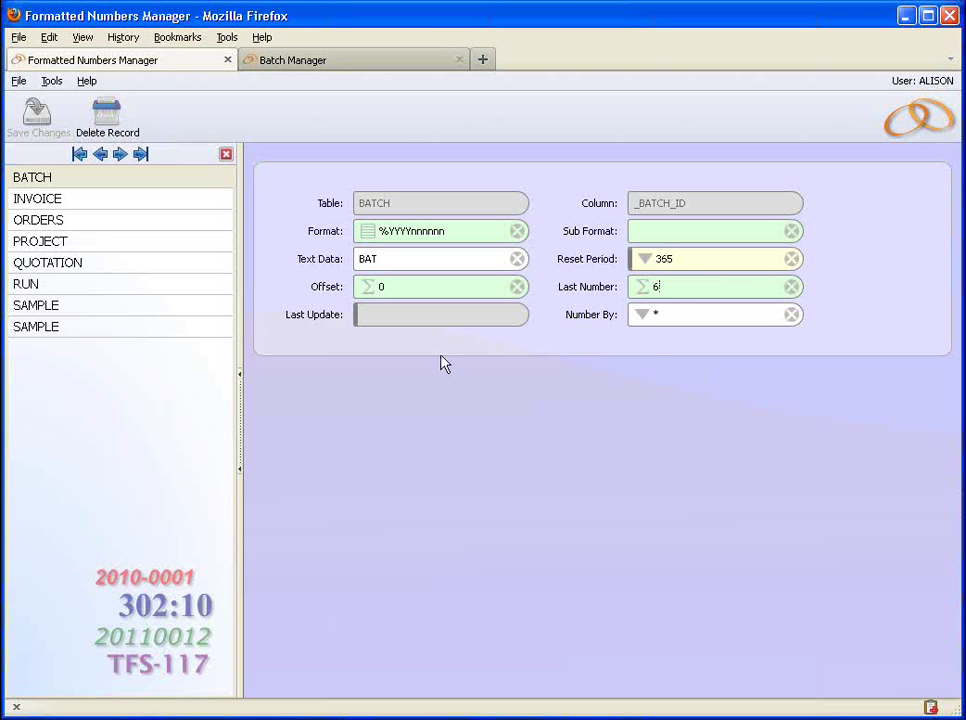
left_click(58, 312)
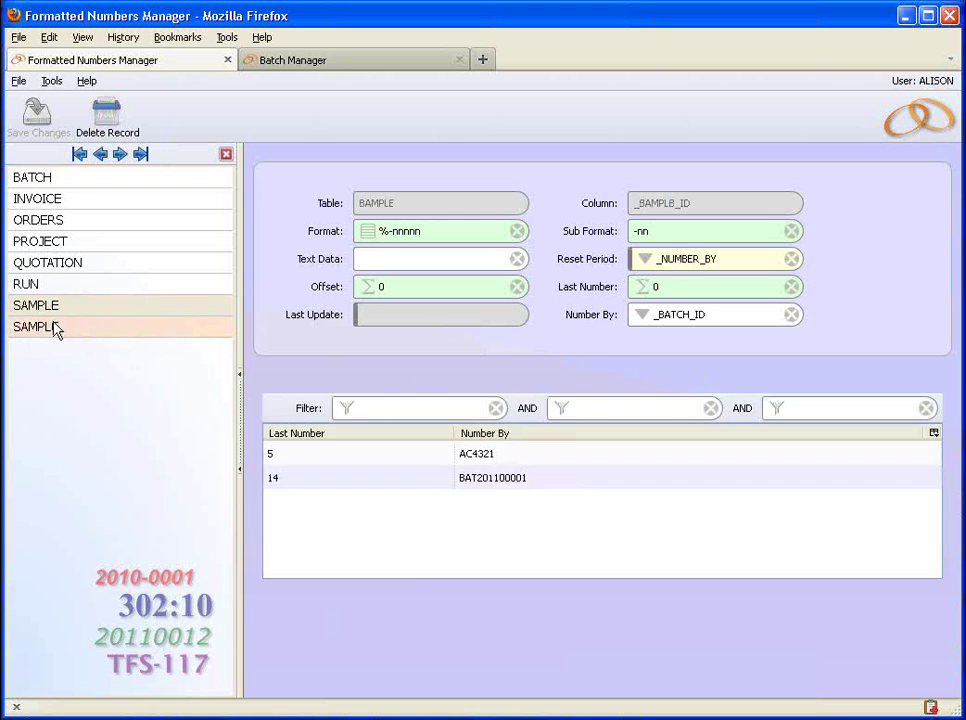
left_click(57, 327)
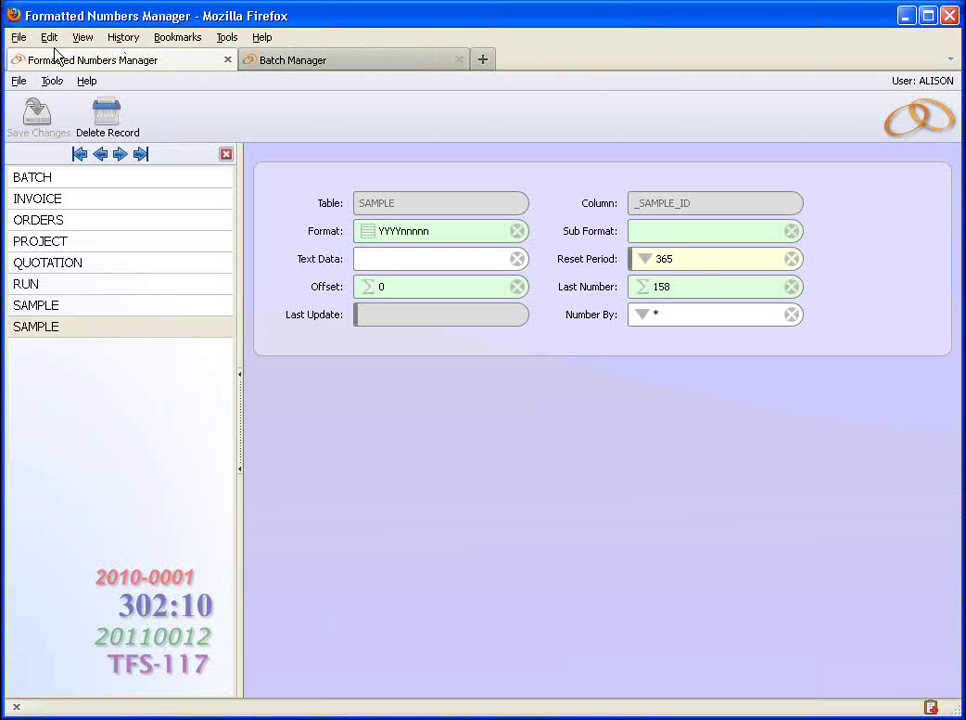
Open Sample Manager and save one new sample with its ID and batch left blank.
left_click(51, 81)
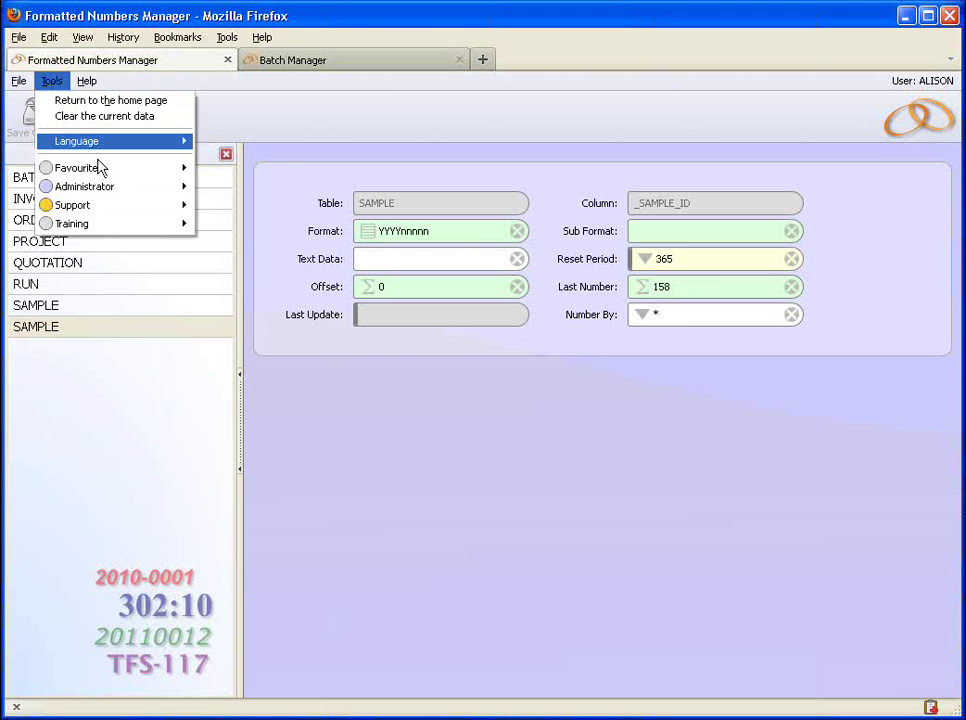
mouse_move(120, 168)
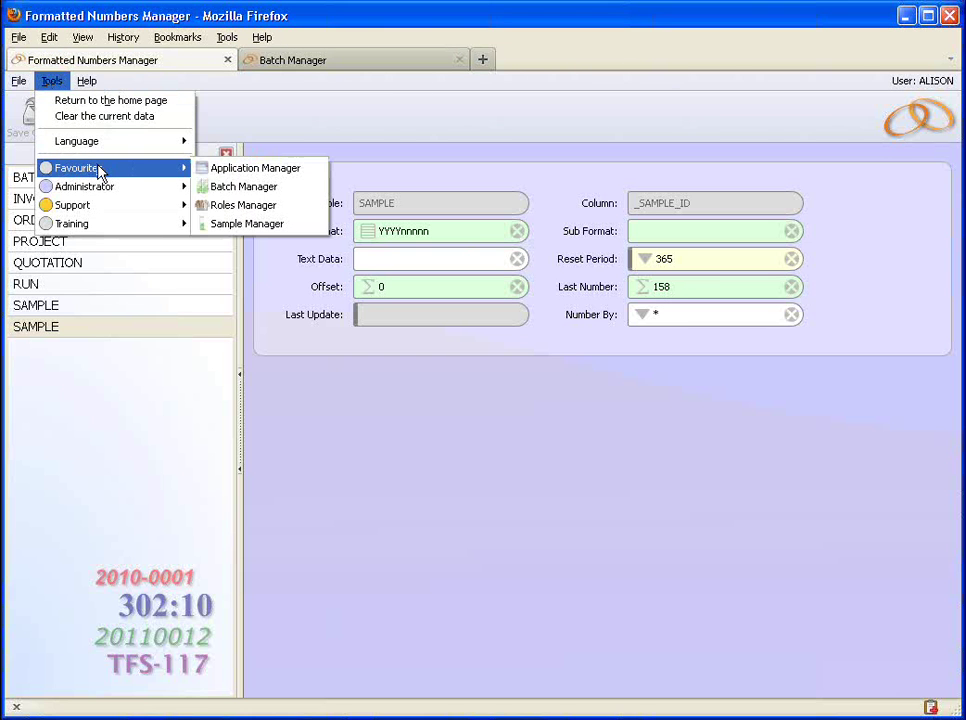
left_click(247, 226)
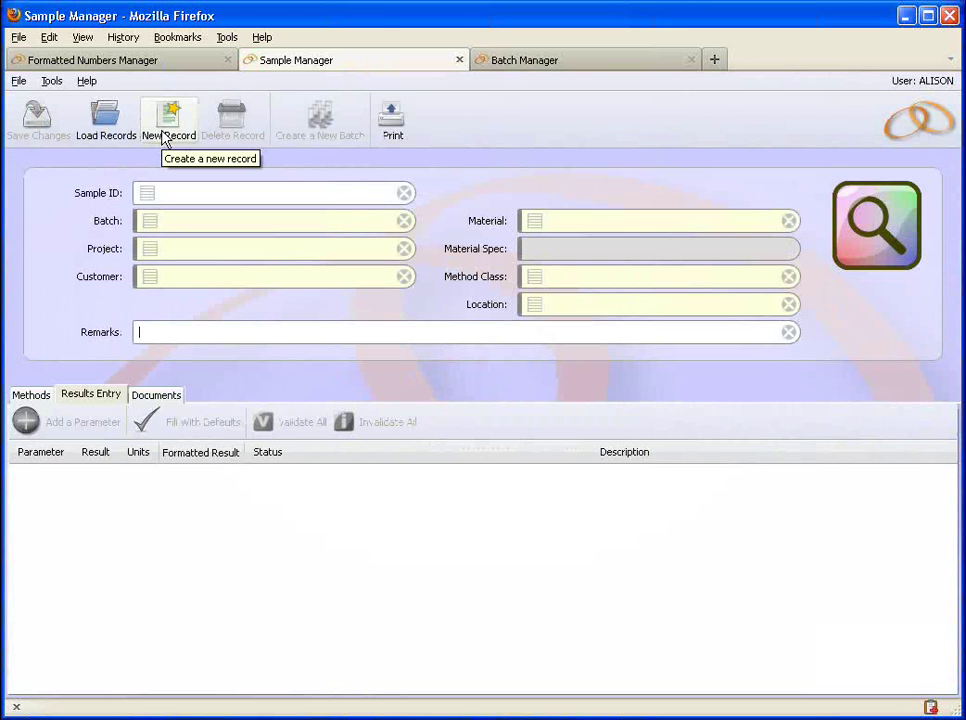
left_click(166, 140)
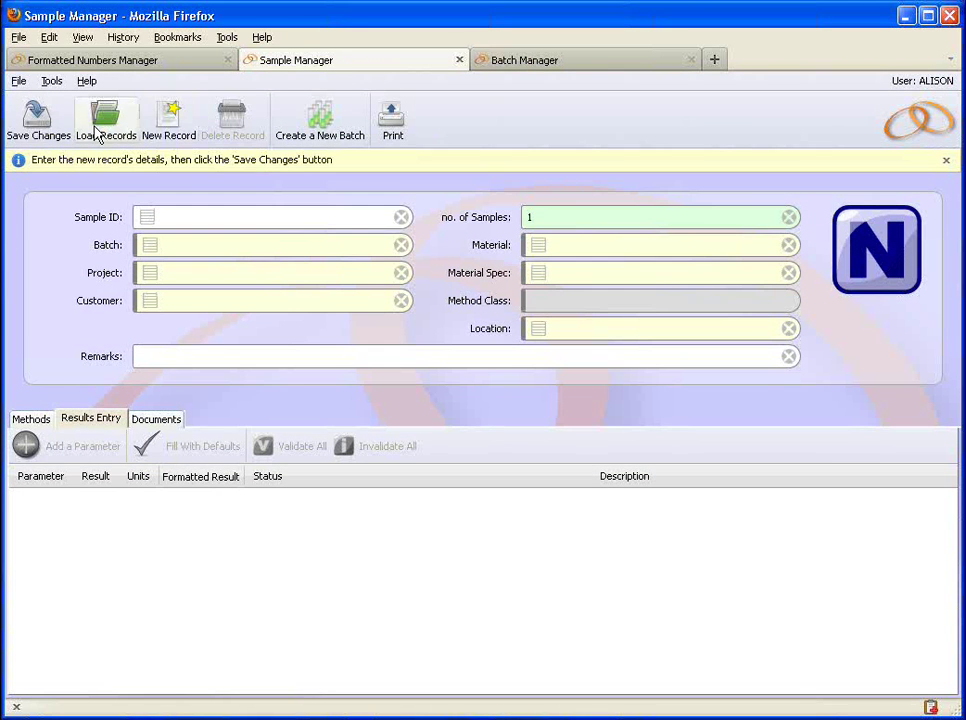
left_click(46, 127)
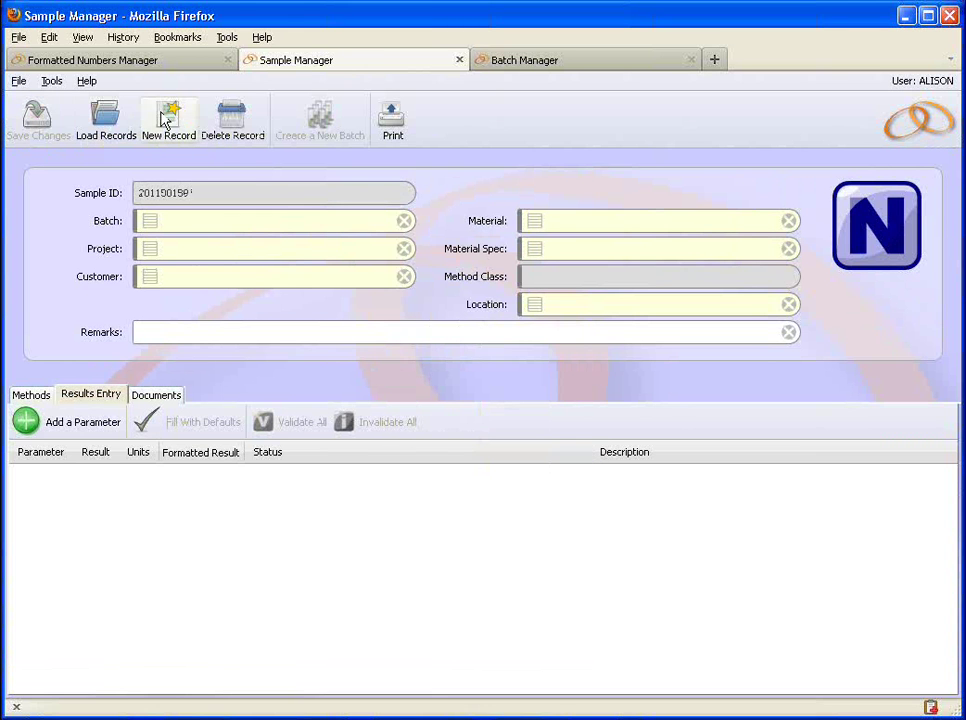
Return to Formatted Numbers Manager and reload the second SAMPLE record to check its last number.
left_click(112, 56)
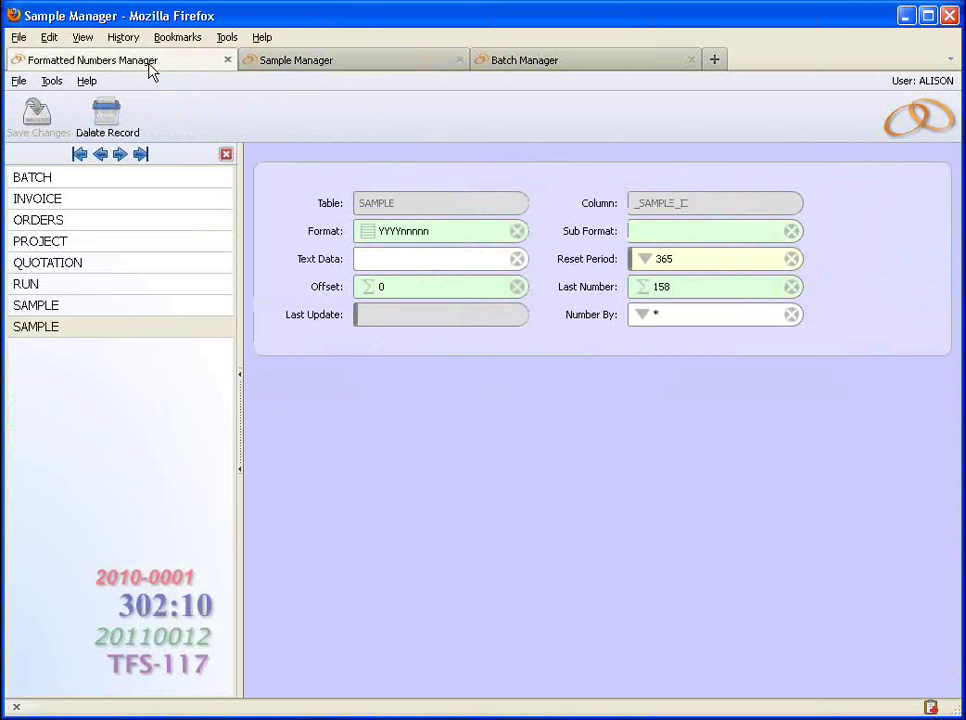
left_click(84, 286)
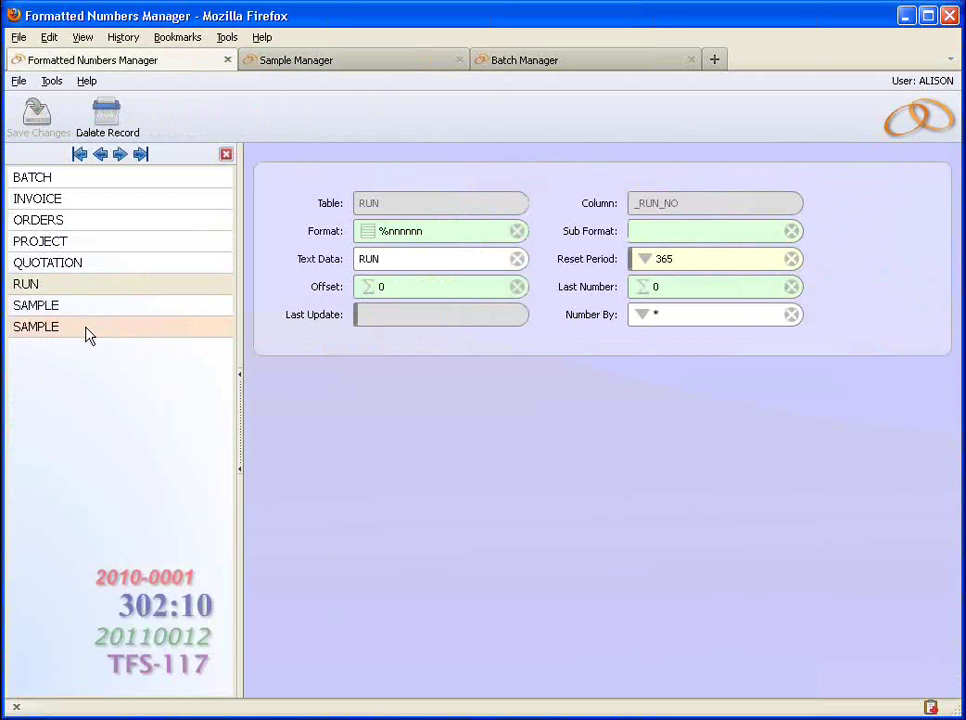
left_click(87, 334)
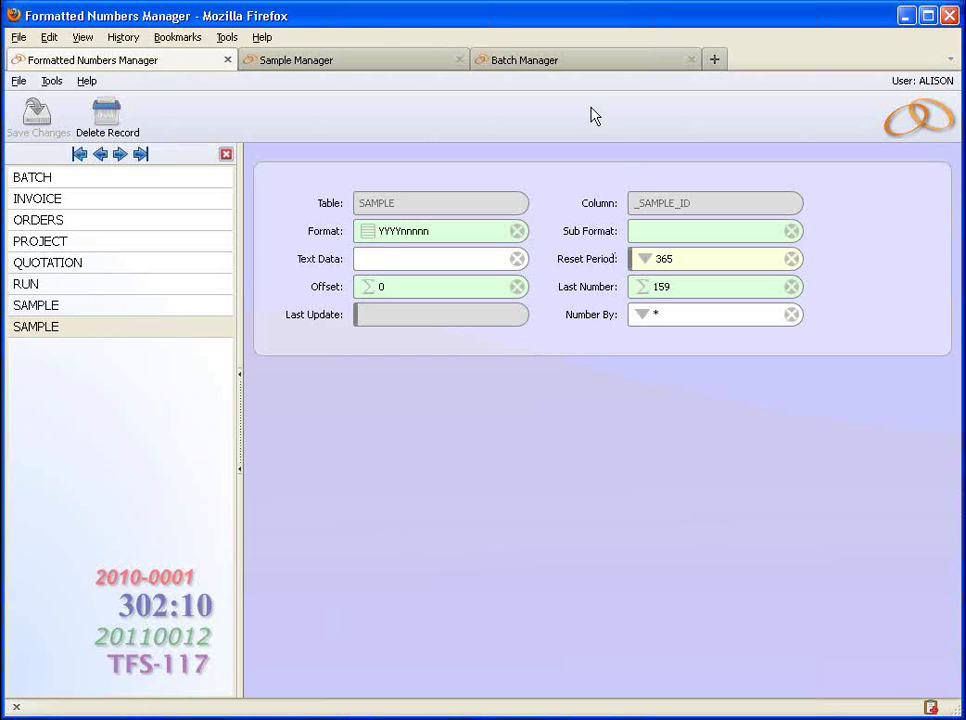
Check the new sample's ID in Sample Manager, and examine the first SAMPLE record's sub format in Formatted Numbers Manager.
left_click(379, 63)
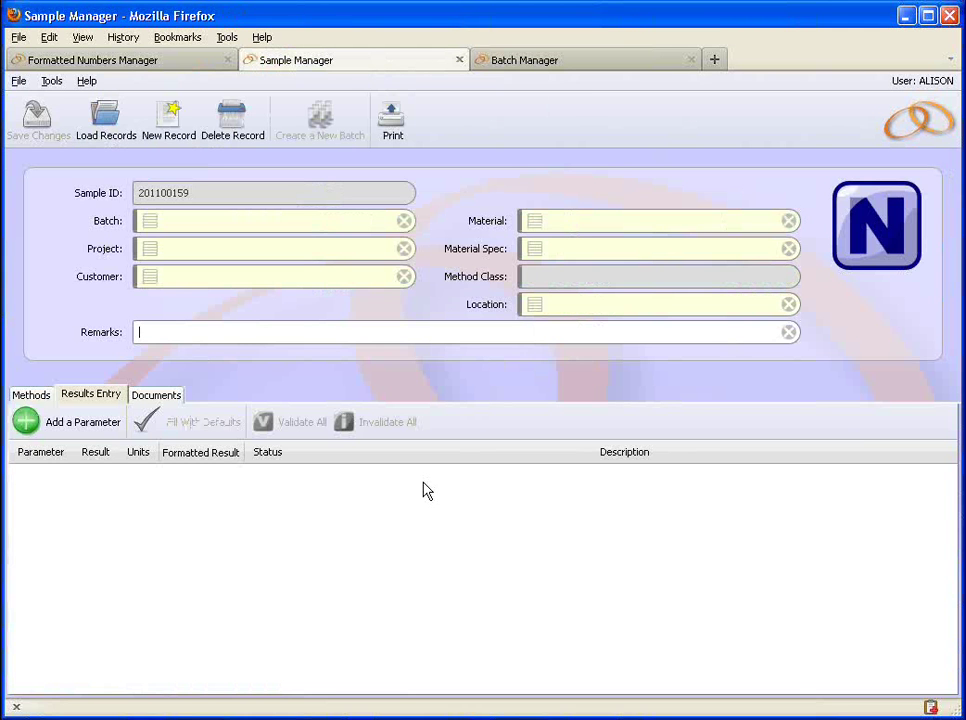
left_click(185, 67)
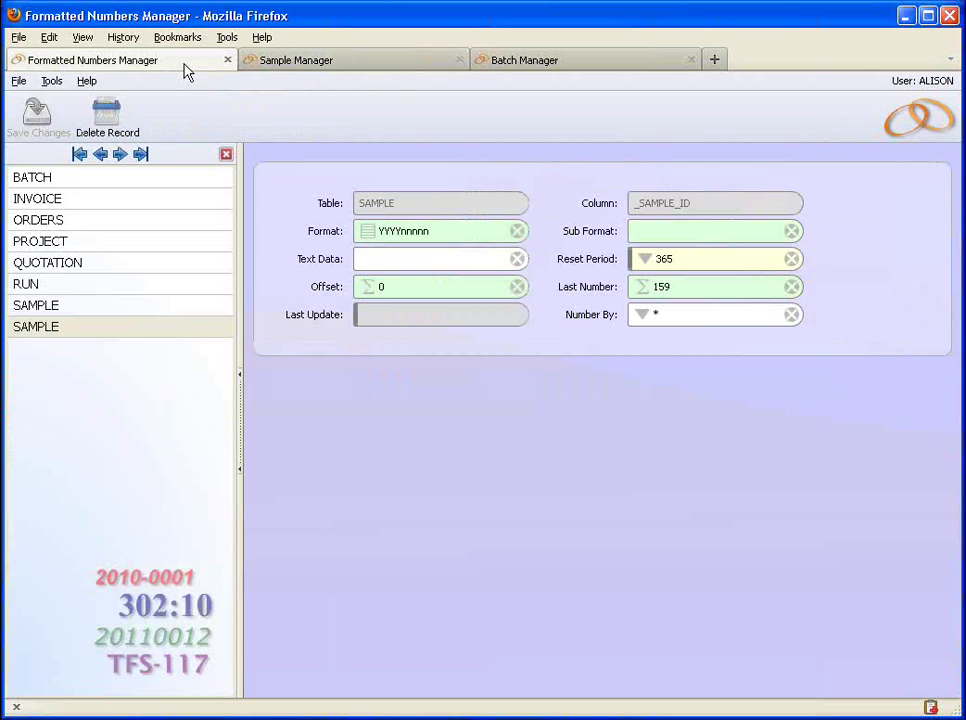
left_click(114, 309)
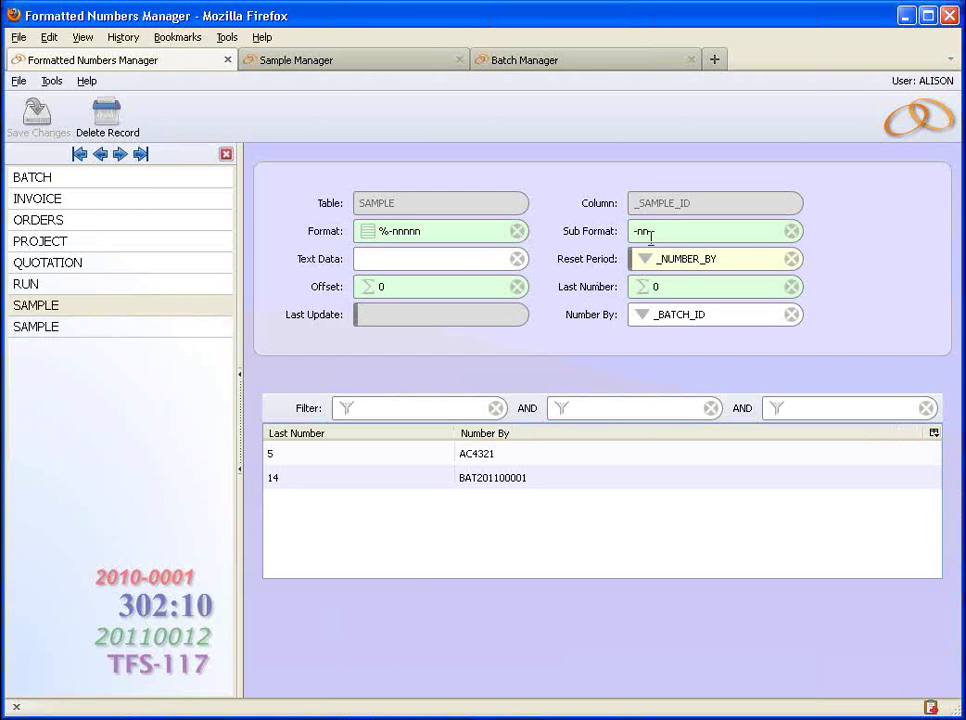
left_click_drag(651, 233, 625, 254)
Switch to Batch Manager, add 3 new samples to the current batch and save the changes.
left_click(619, 66)
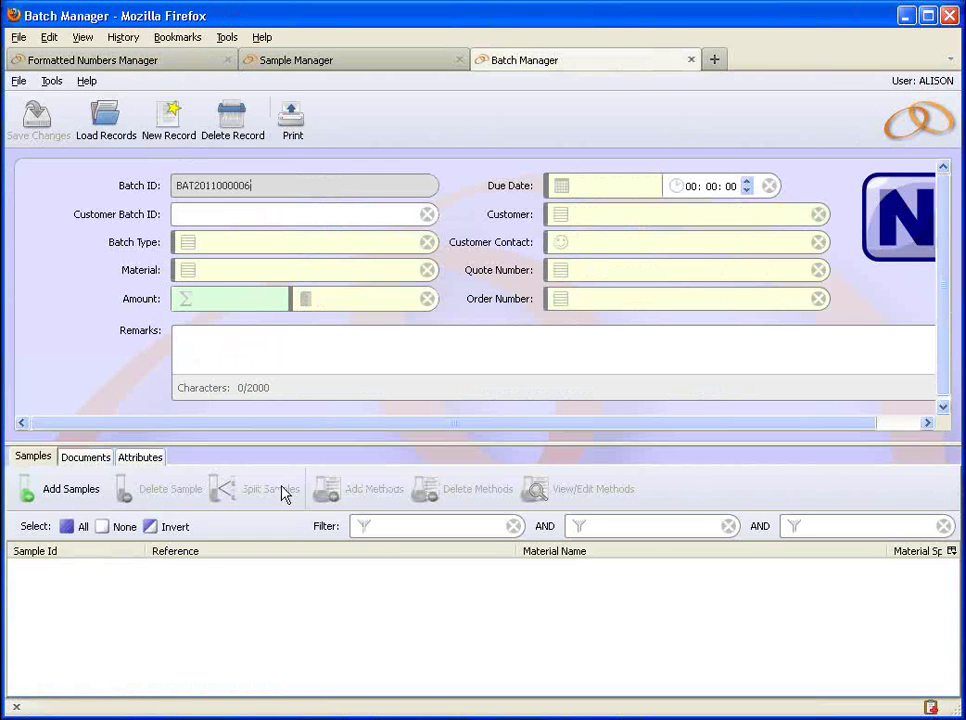
left_click(56, 498)
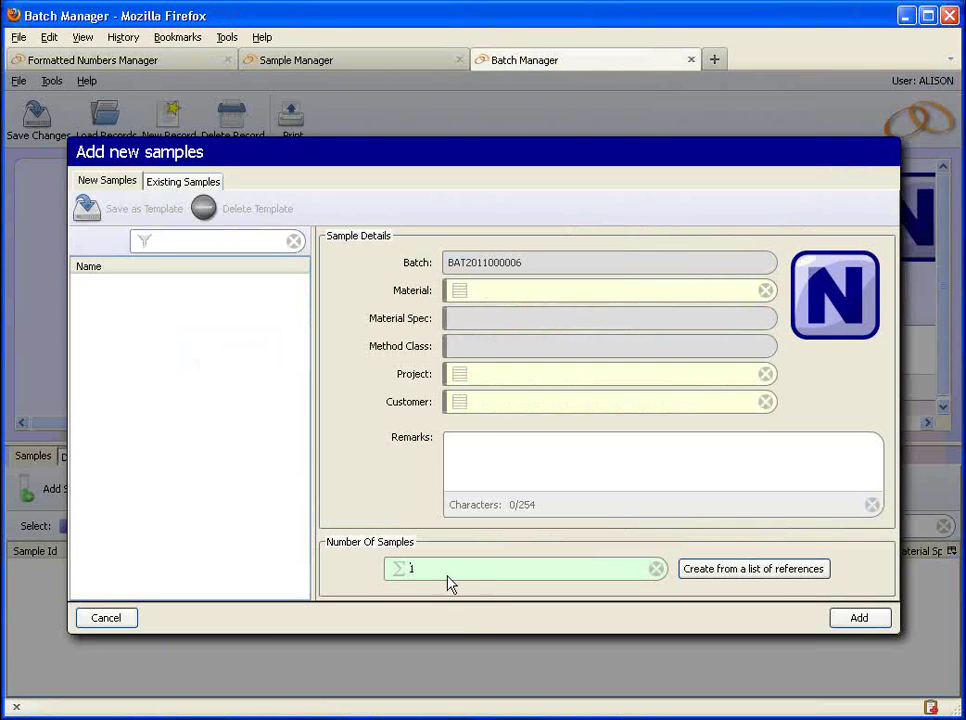
double_click(399, 569)
type("3")
left_click(858, 619)
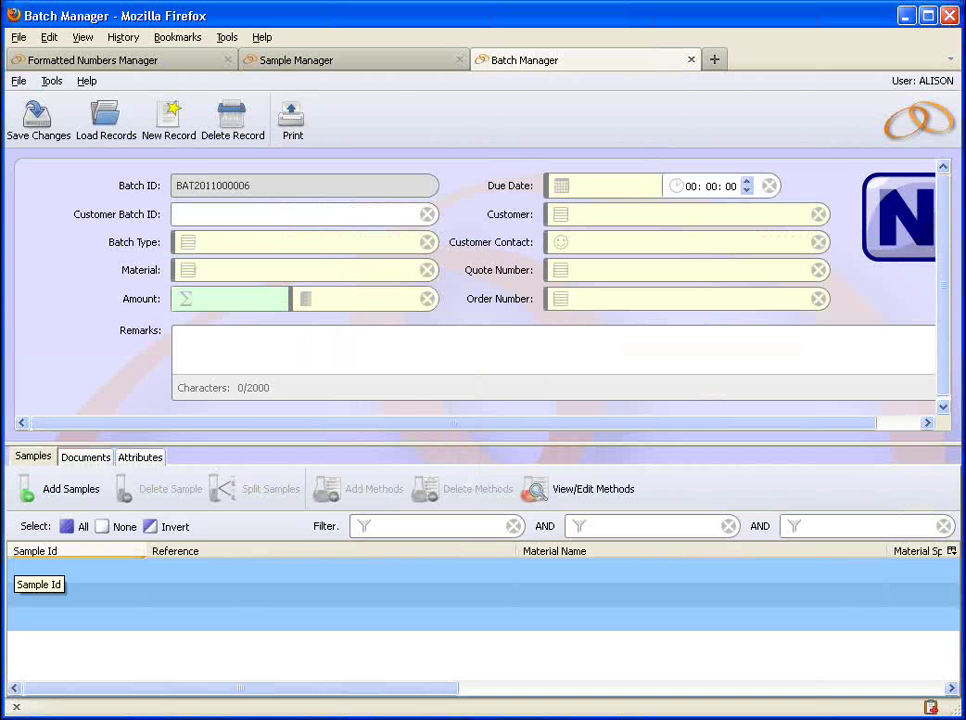
left_click(38, 120)
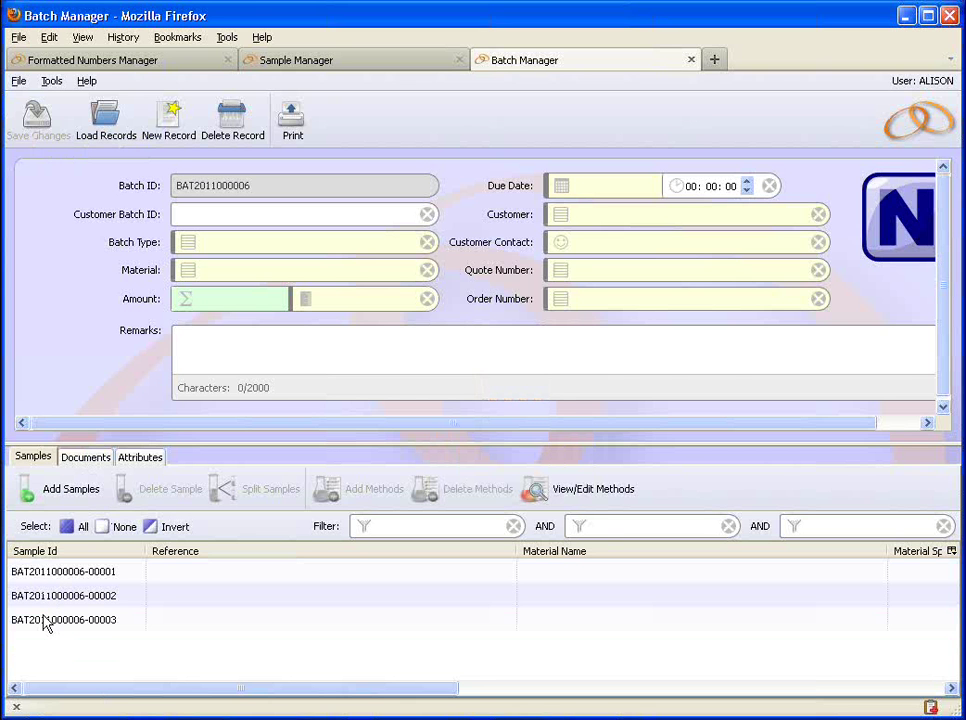
Reload the first SAMPLE record in Formatted Numbers Manager and compare its per-batch last numbers with the sample IDs in Batch Manager.
left_click(375, 63)
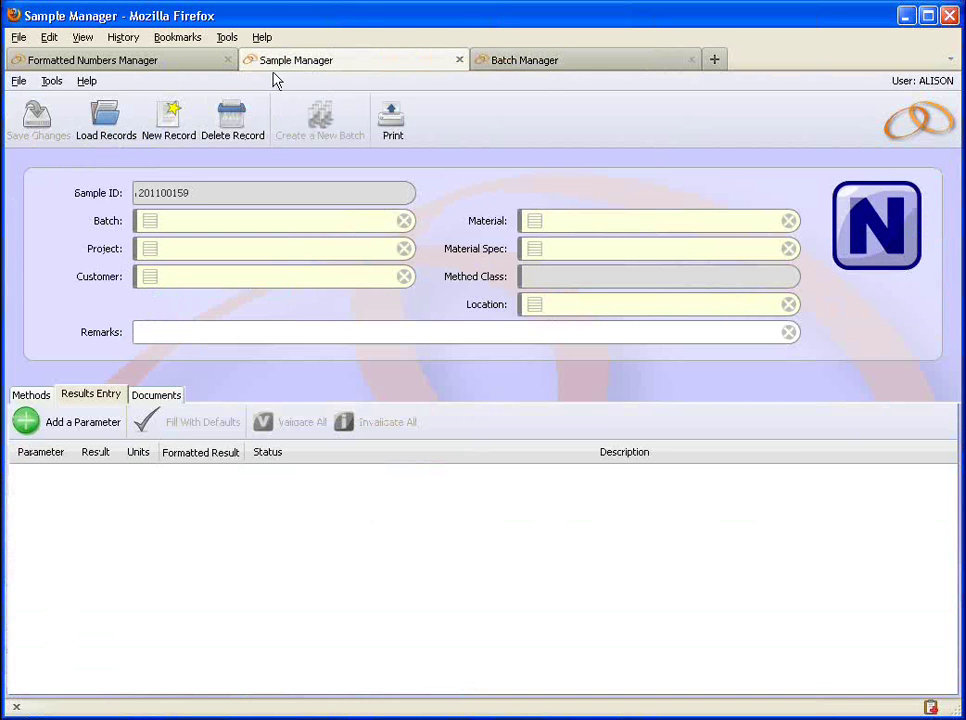
left_click(157, 63)
left_click(57, 337)
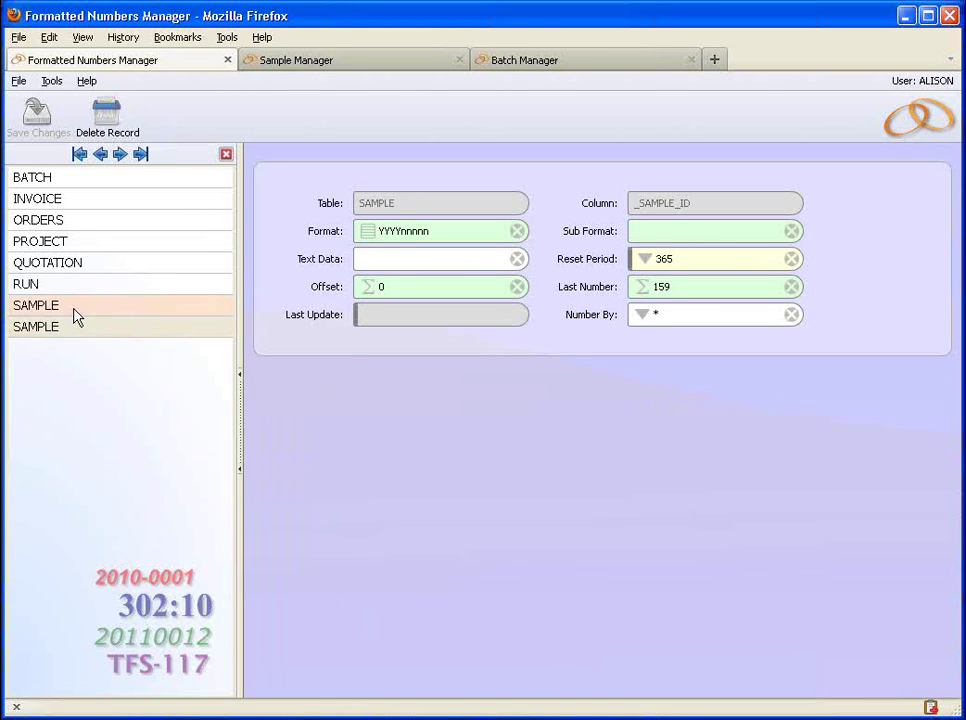
left_click(73, 316)
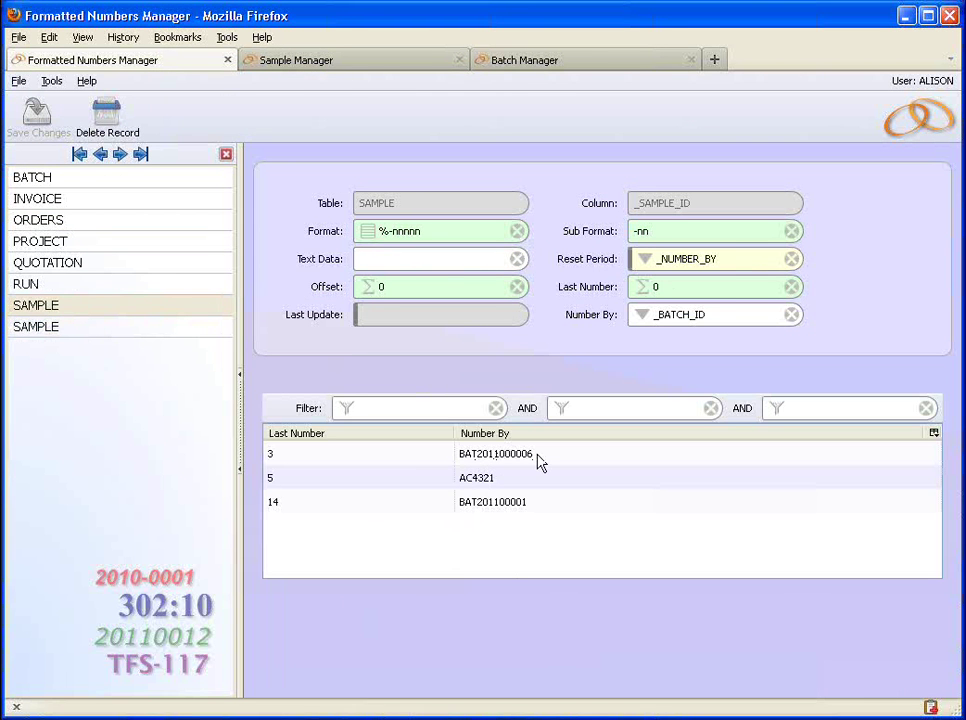
left_click(601, 69)
left_click(153, 60)
left_click(580, 62)
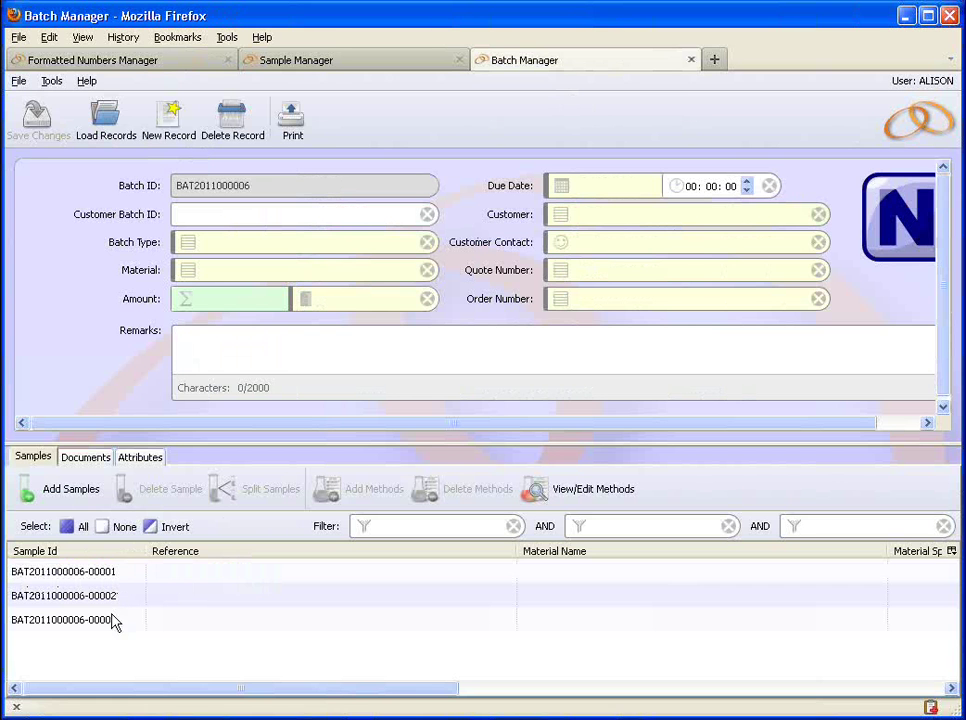
left_click(158, 62)
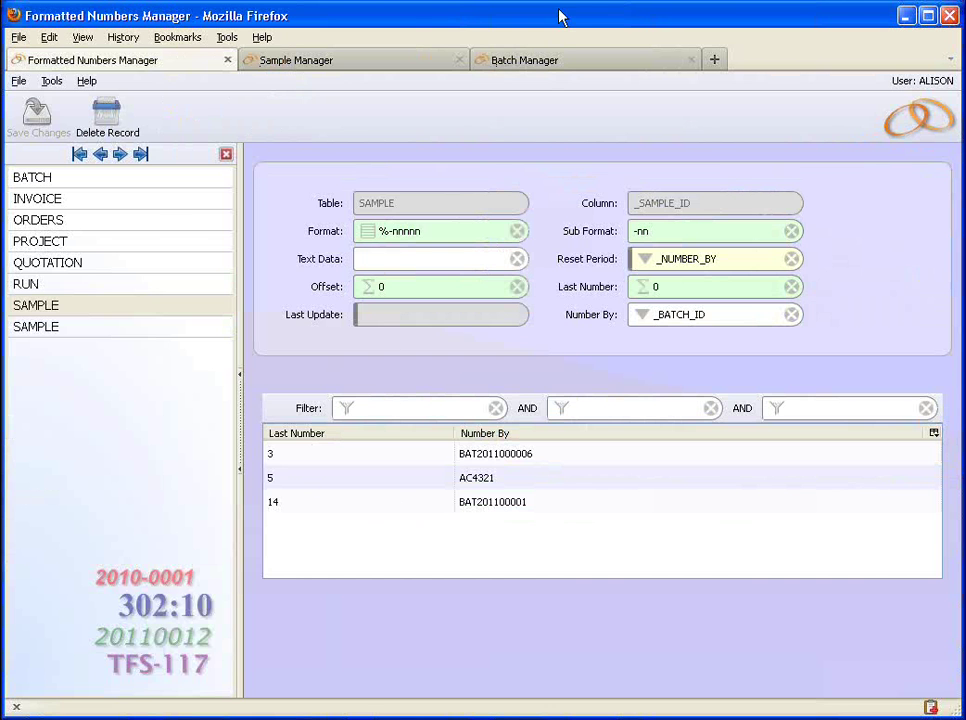
In Batch Manager, add one more sample with the material Demo Material to the batch and save it.
left_click(545, 62)
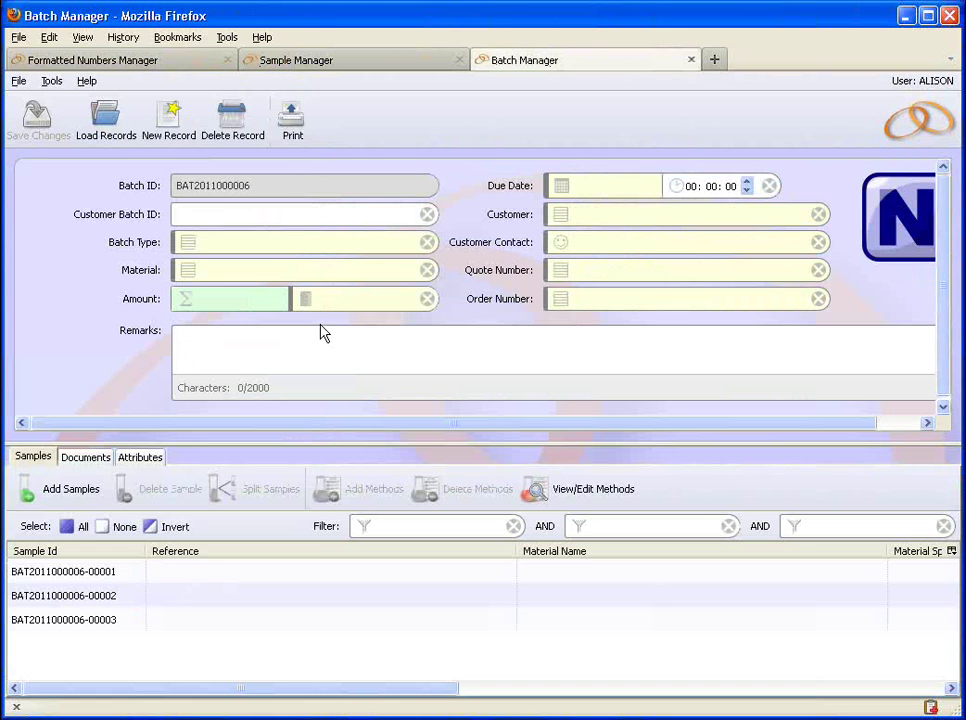
left_click(58, 498)
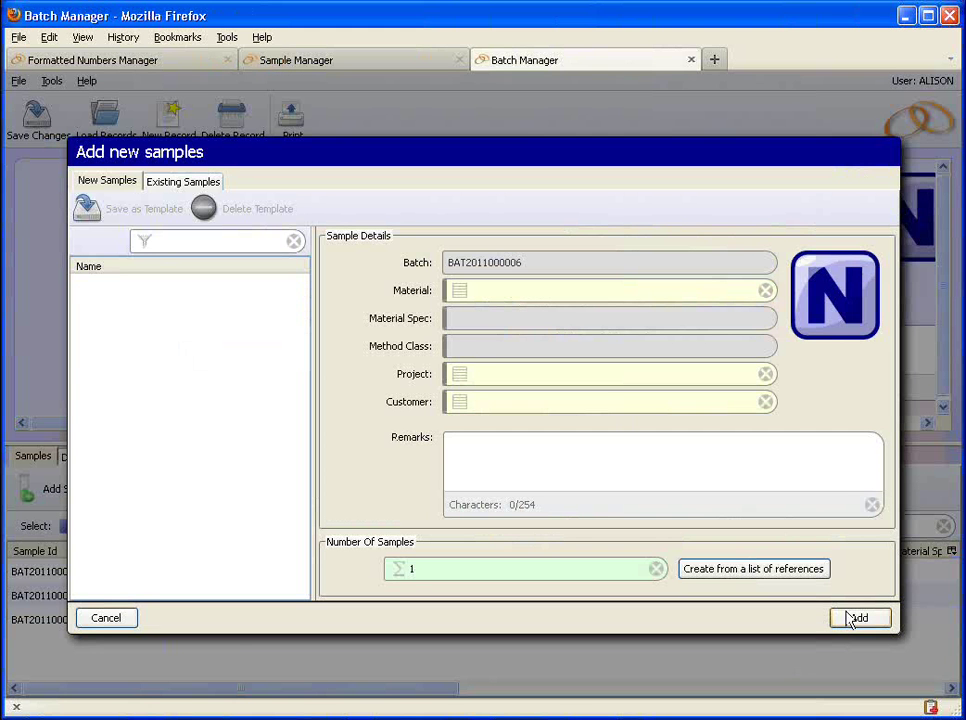
left_click(460, 296)
left_click(459, 291)
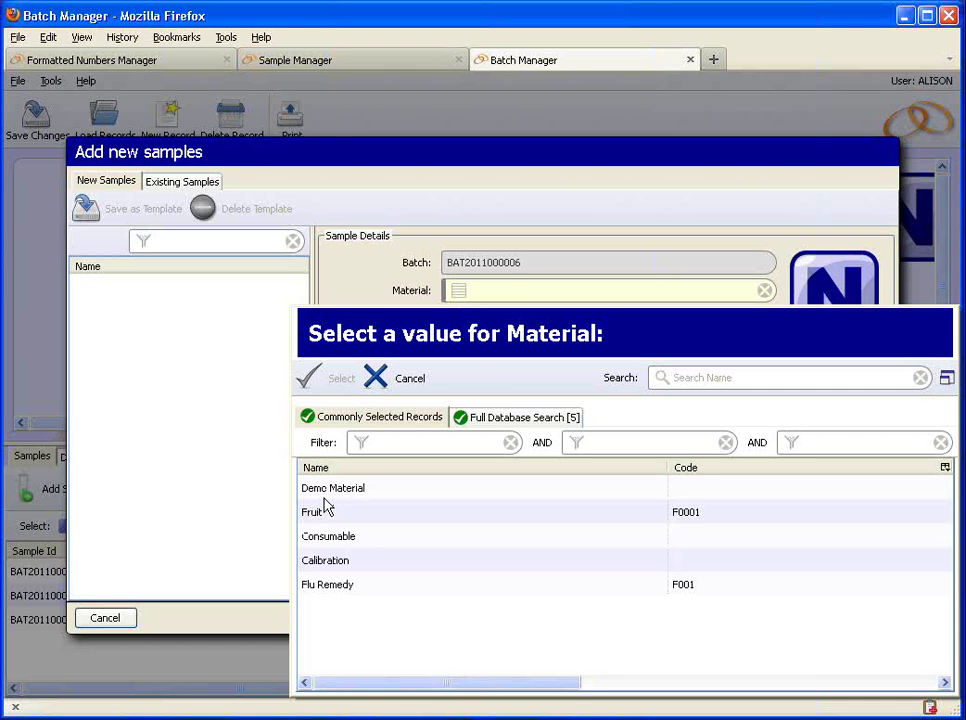
left_click(326, 490)
left_click(315, 377)
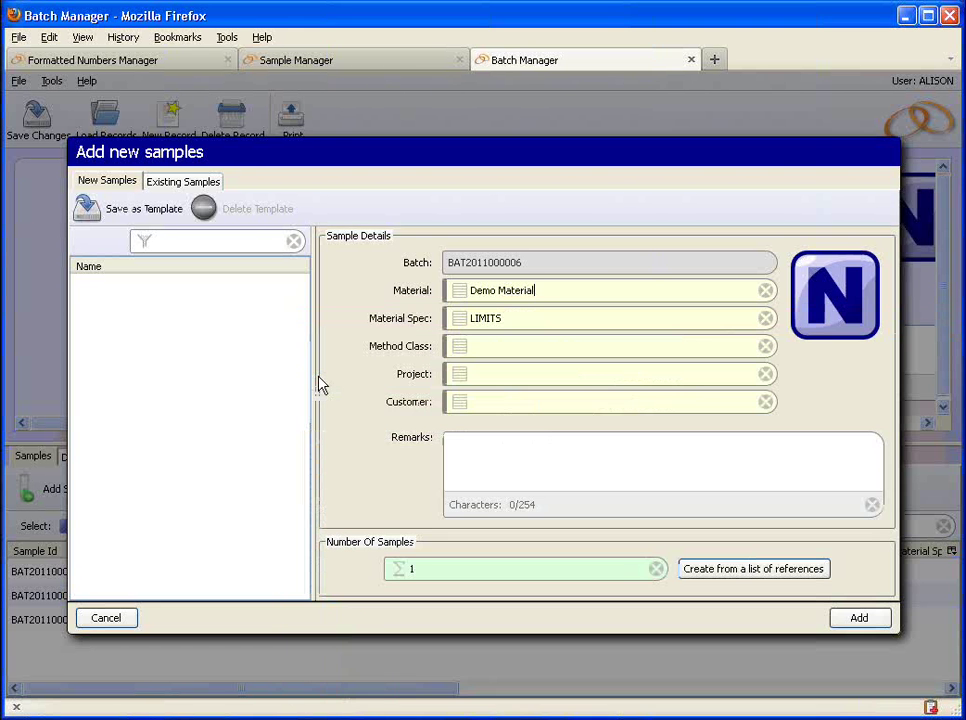
left_click(860, 619)
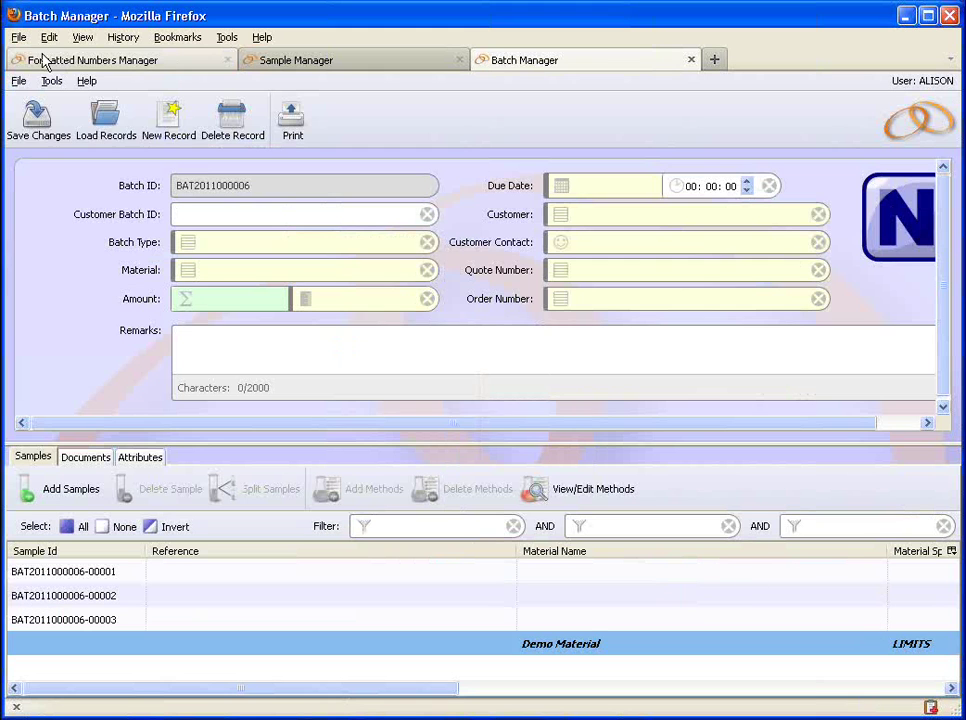
left_click(40, 118)
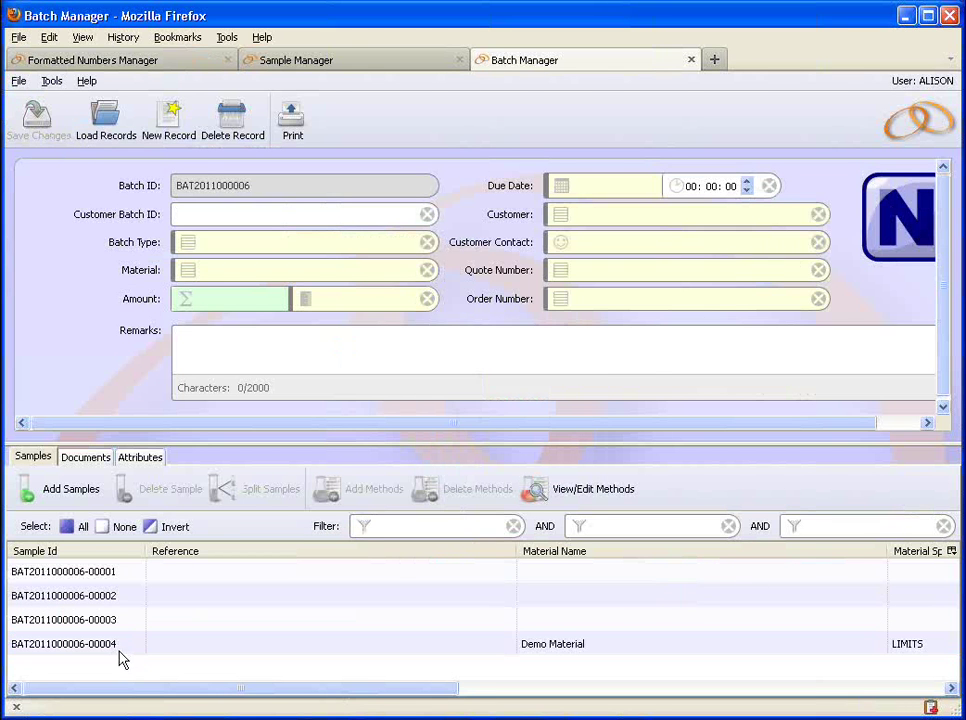
Return to Formatted Numbers Manager and reload the first SAMPLE record to check the batch's last number.
left_click(153, 68)
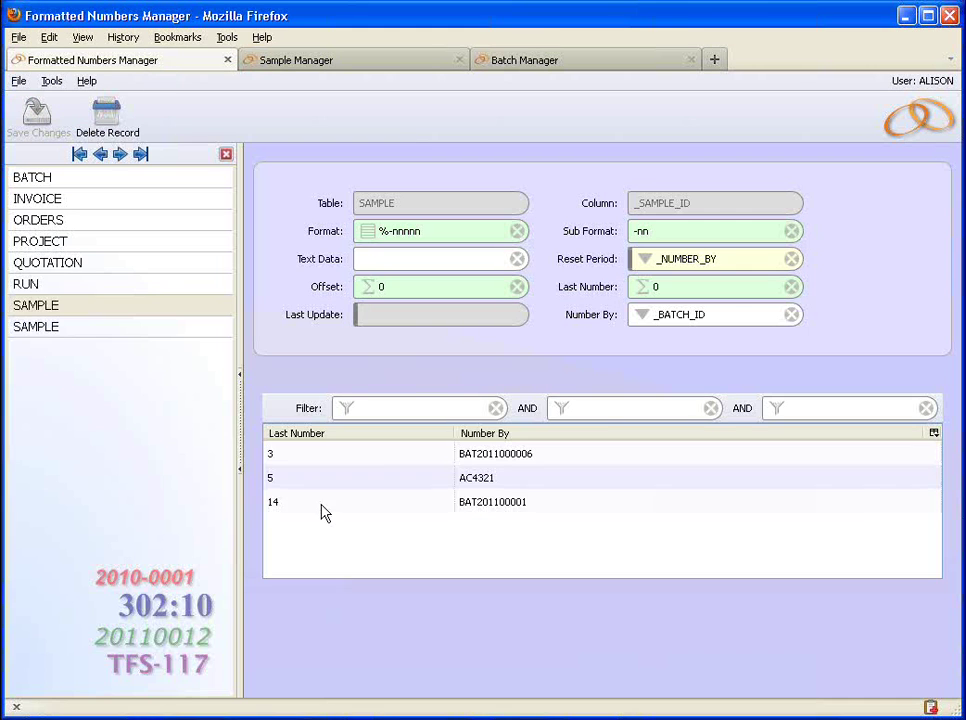
left_click(320, 500)
left_click(113, 335)
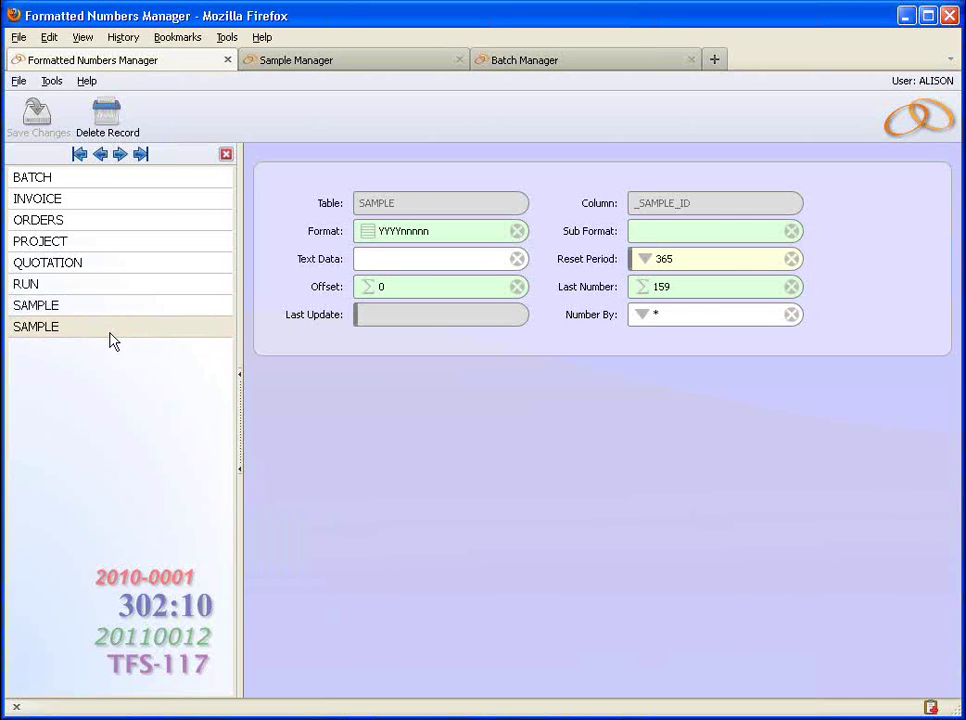
left_click(112, 309)
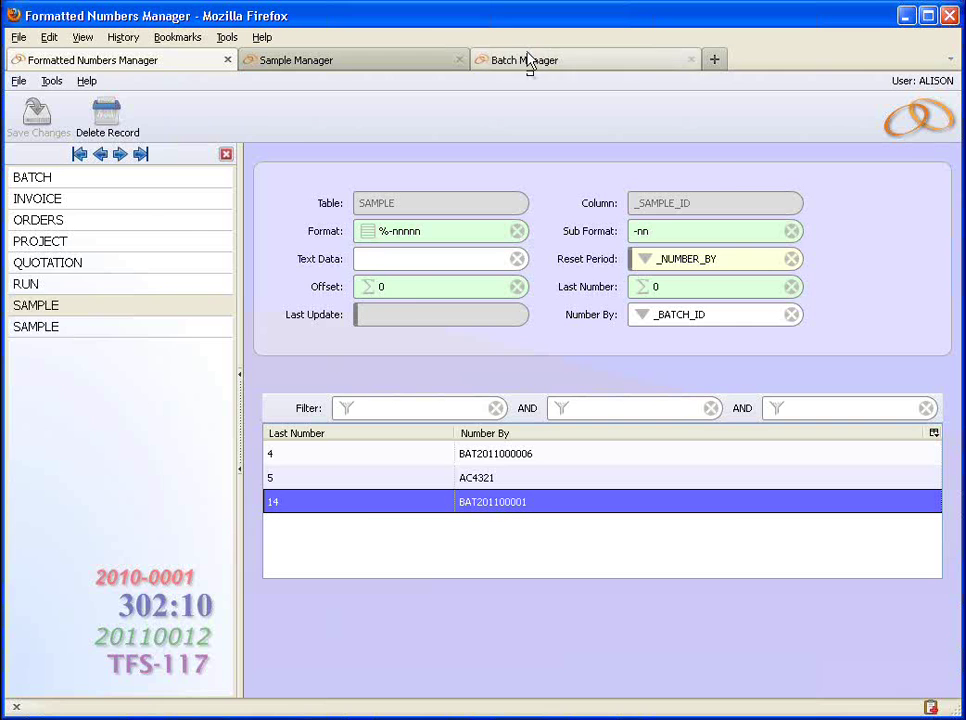
Compare the SAMPLE record's %-nnnnn format with the sample IDs listed in Batch Manager.
left_click(595, 57)
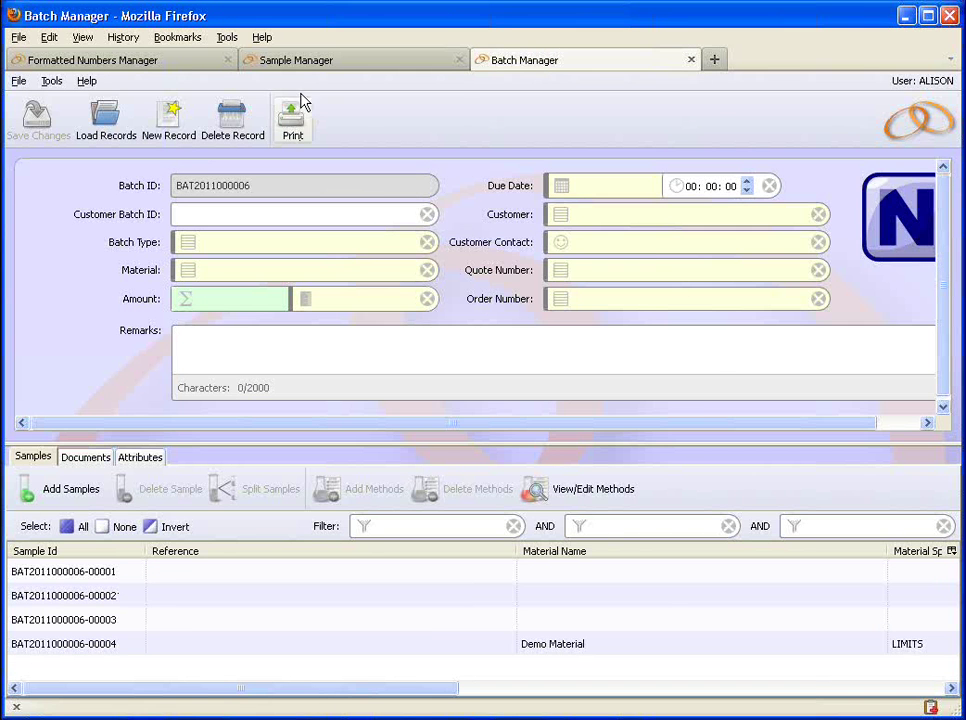
left_click(185, 62)
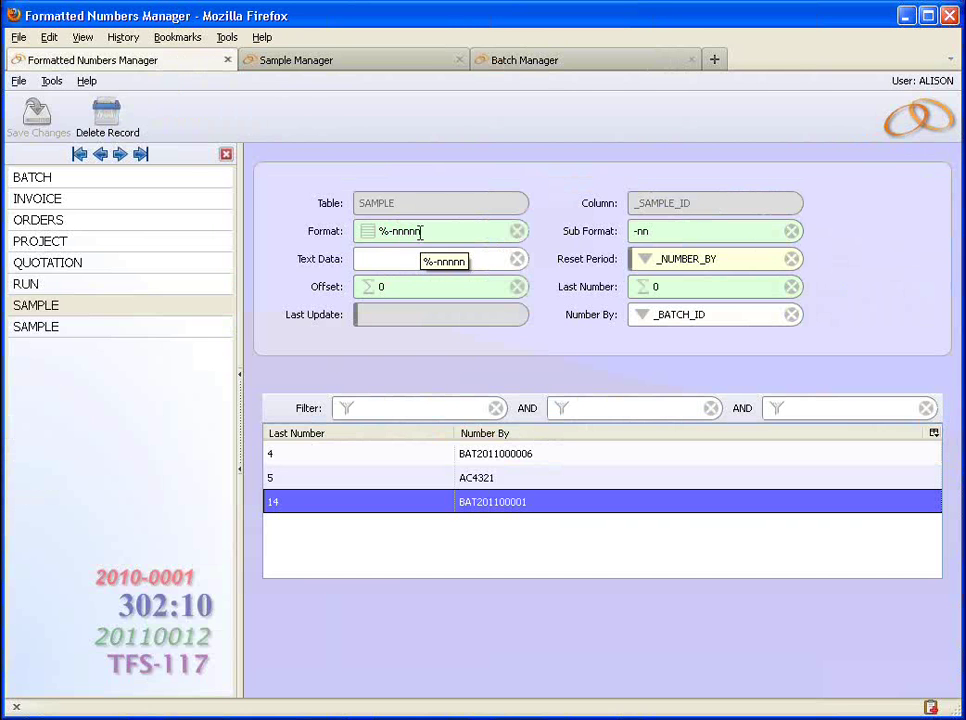
left_click(393, 232)
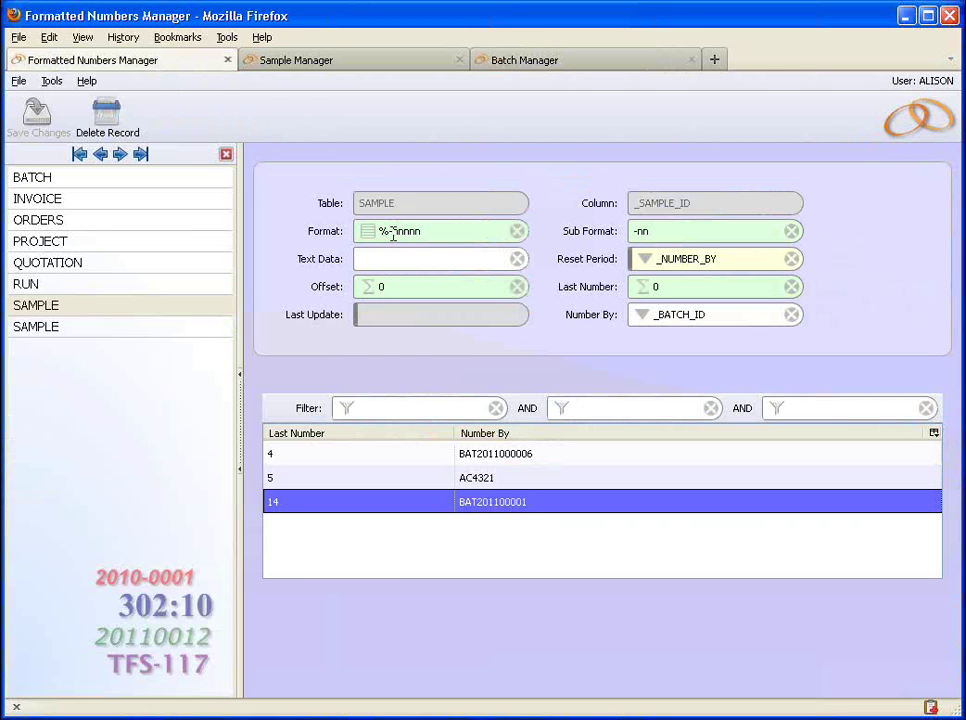
left_click(518, 62)
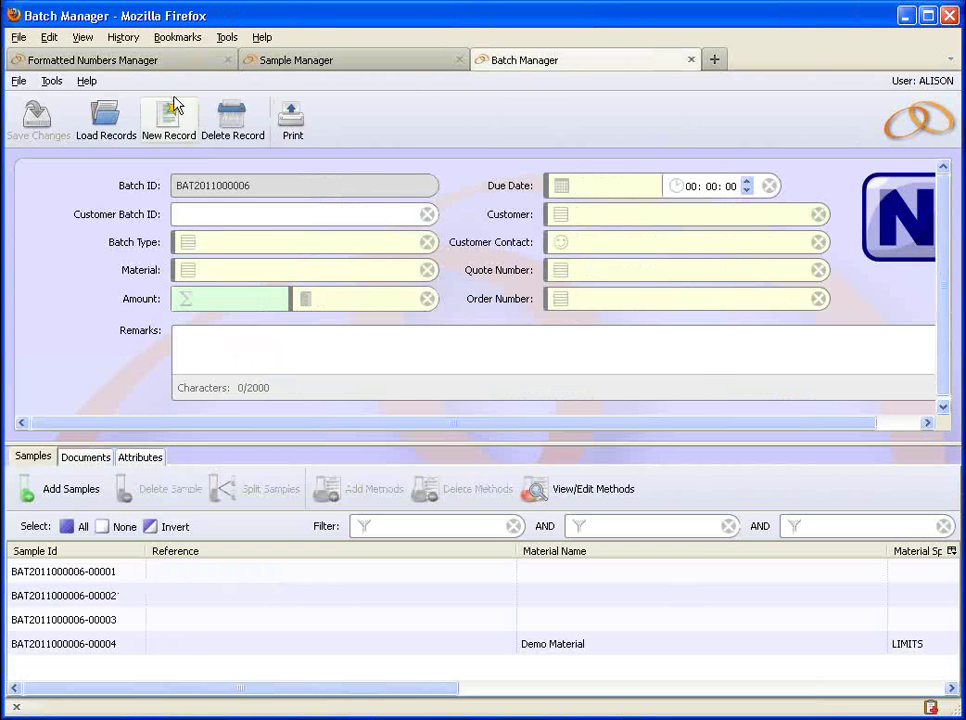
left_click(165, 60)
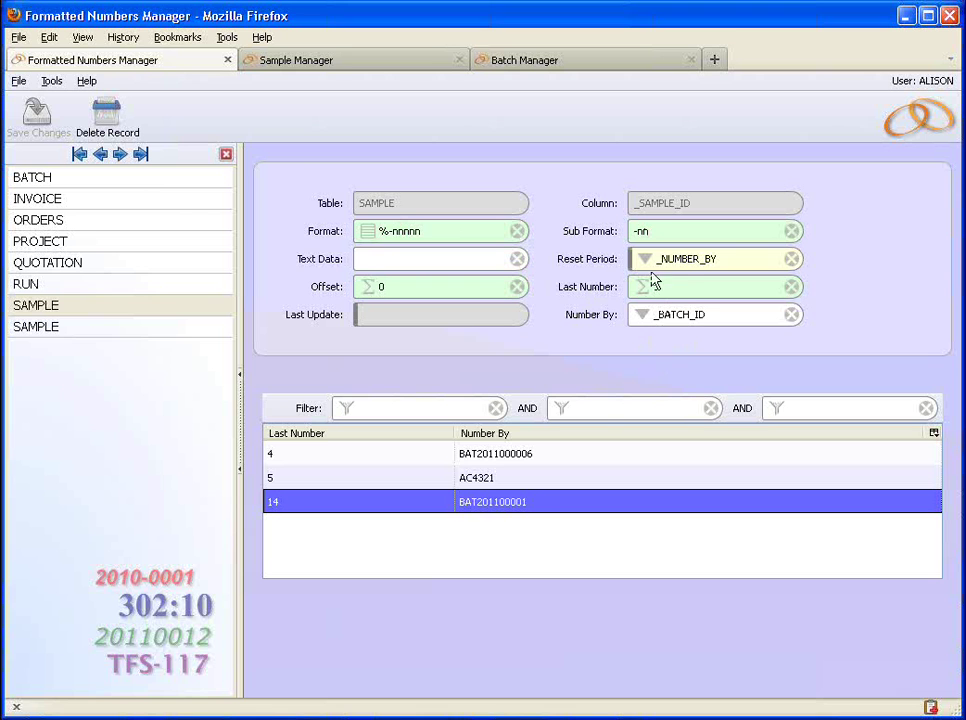
Examine the Number By column _BATCH_ID and the format's % placeholder, checking them against the sample IDs in Batch Manager.
double_click(718, 316)
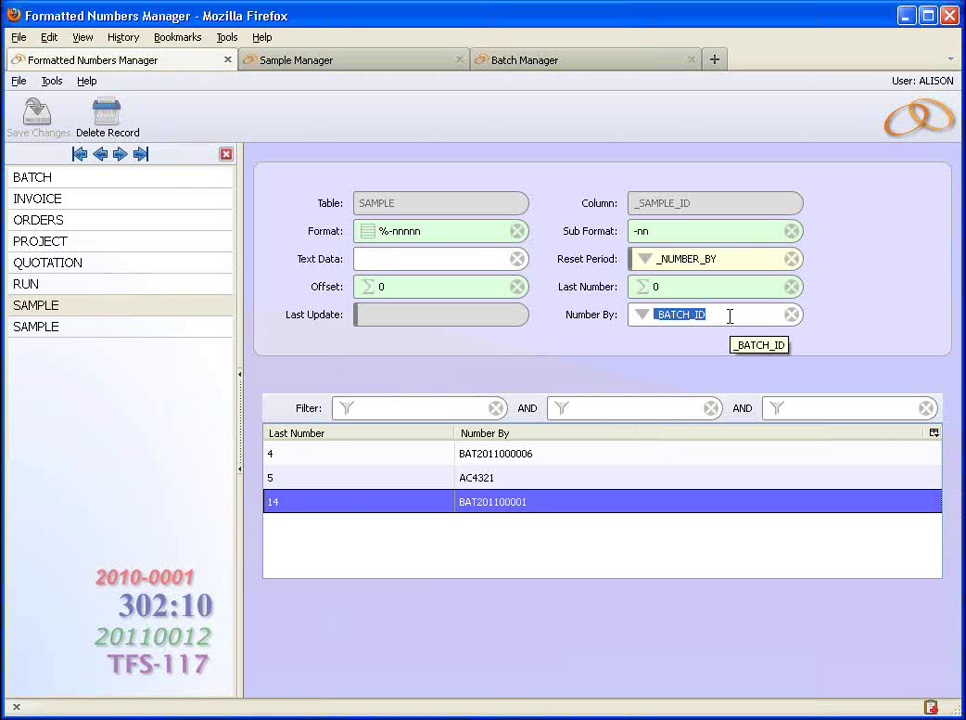
double_click(388, 231)
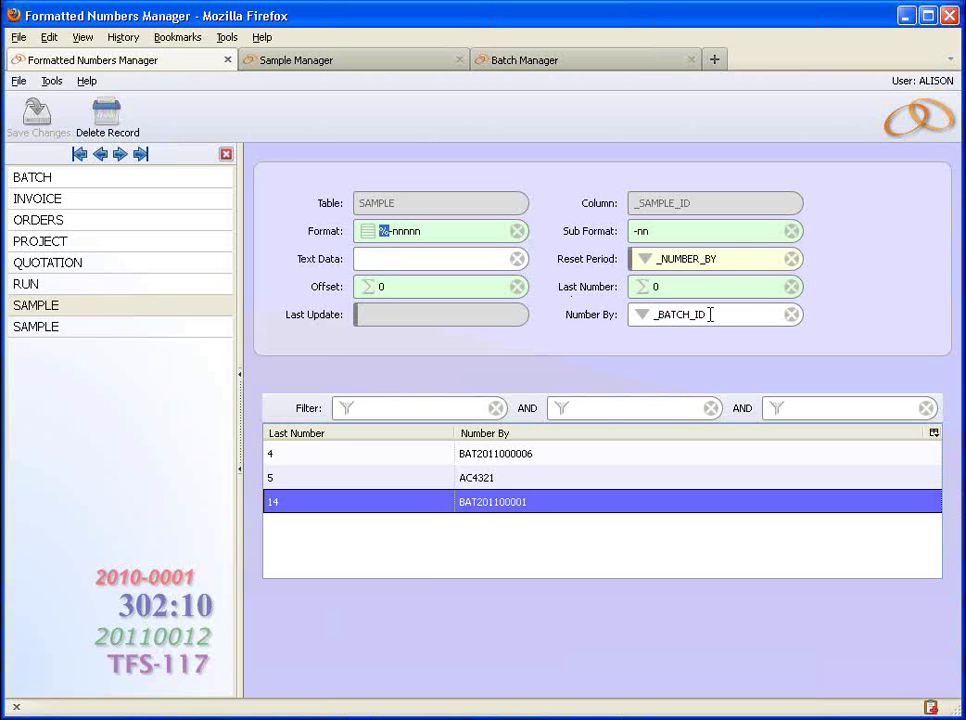
left_click_drag(711, 315, 645, 315)
left_click(600, 62)
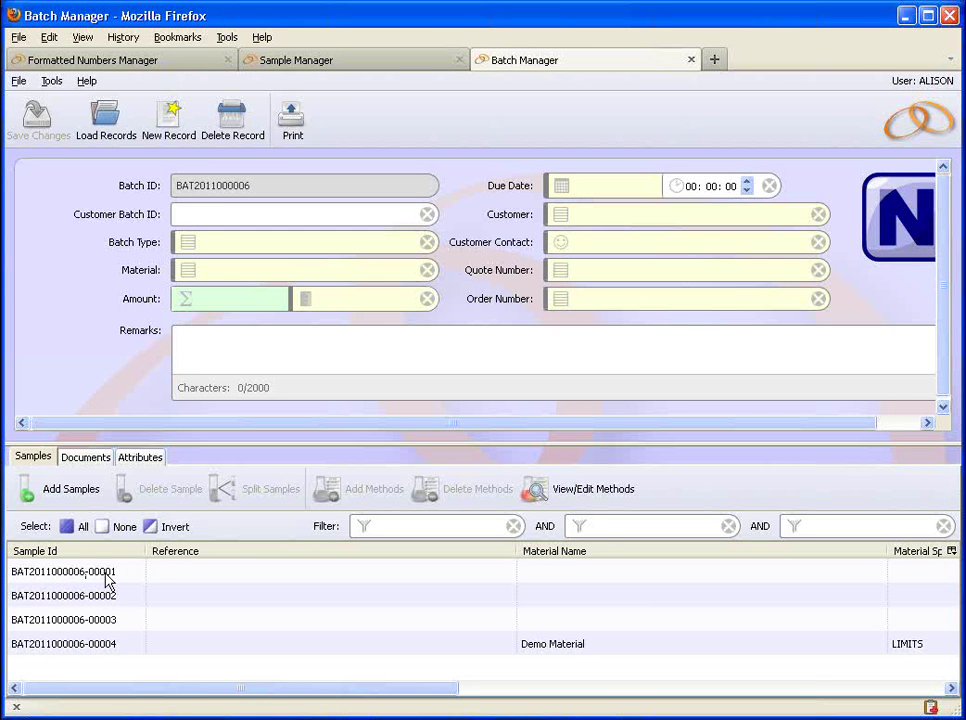
left_click(124, 68)
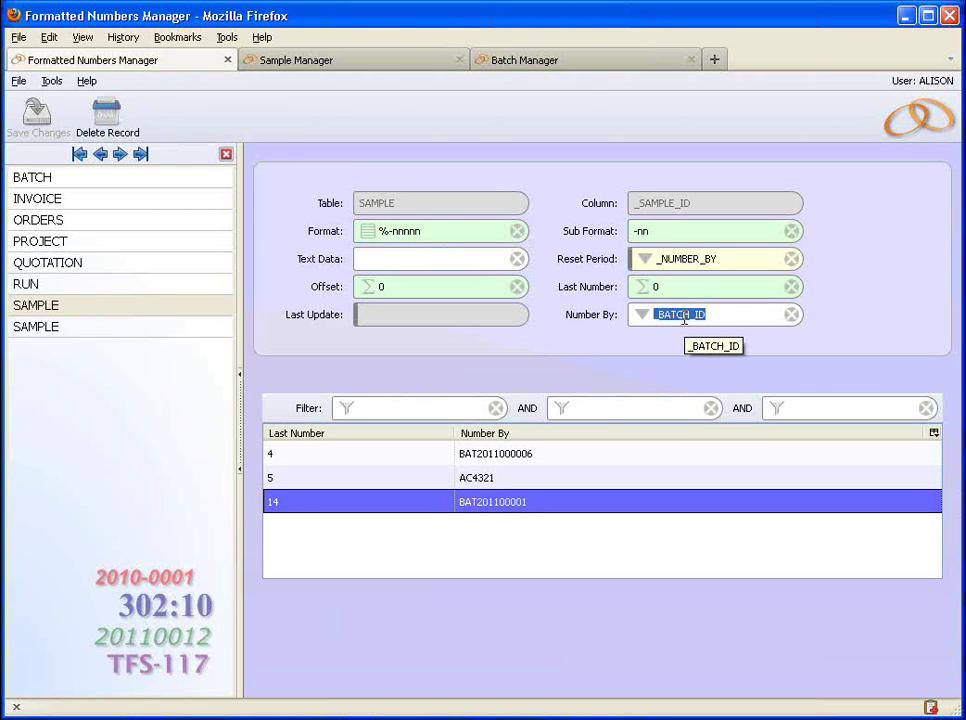
Try extending the SAMPLE format to %-nnnnn% with the text data xyz.
left_click(424, 233)
type("%")
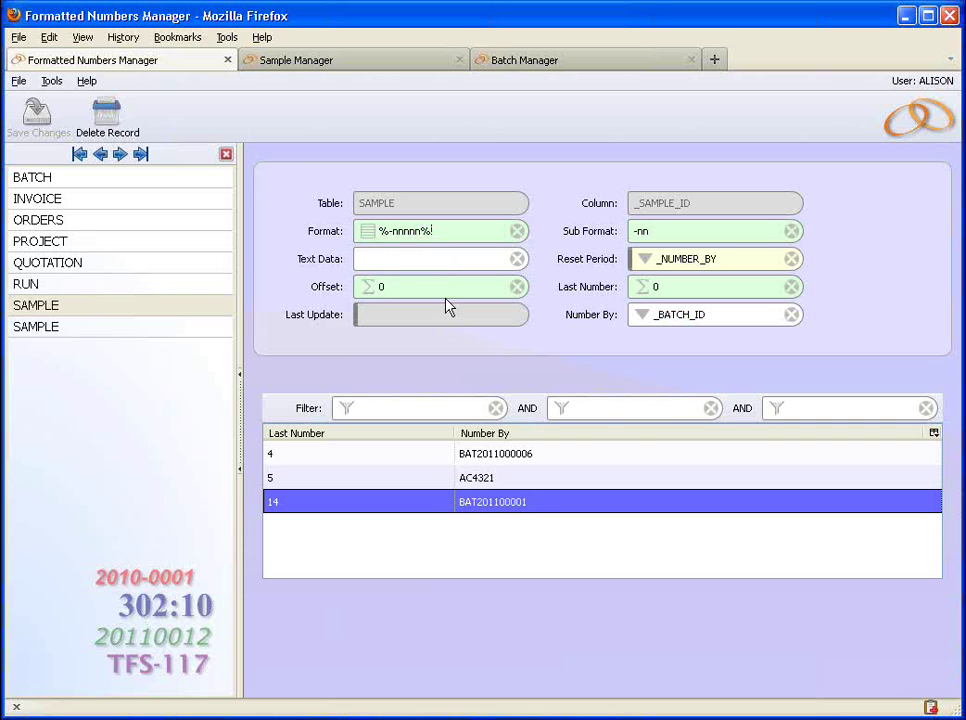
left_click(398, 260)
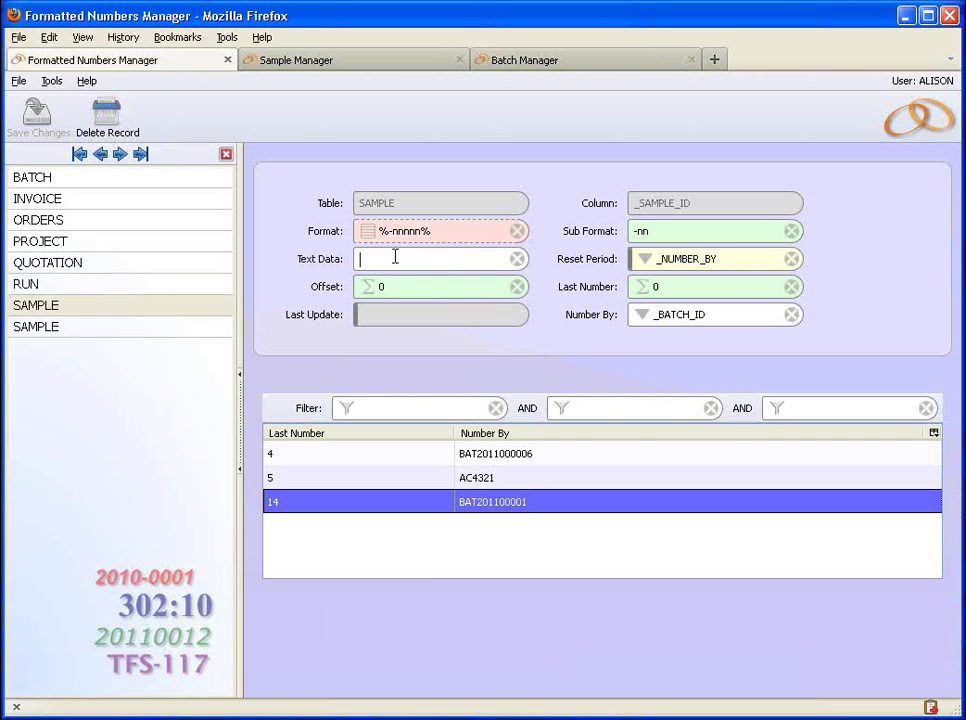
type("xyz")
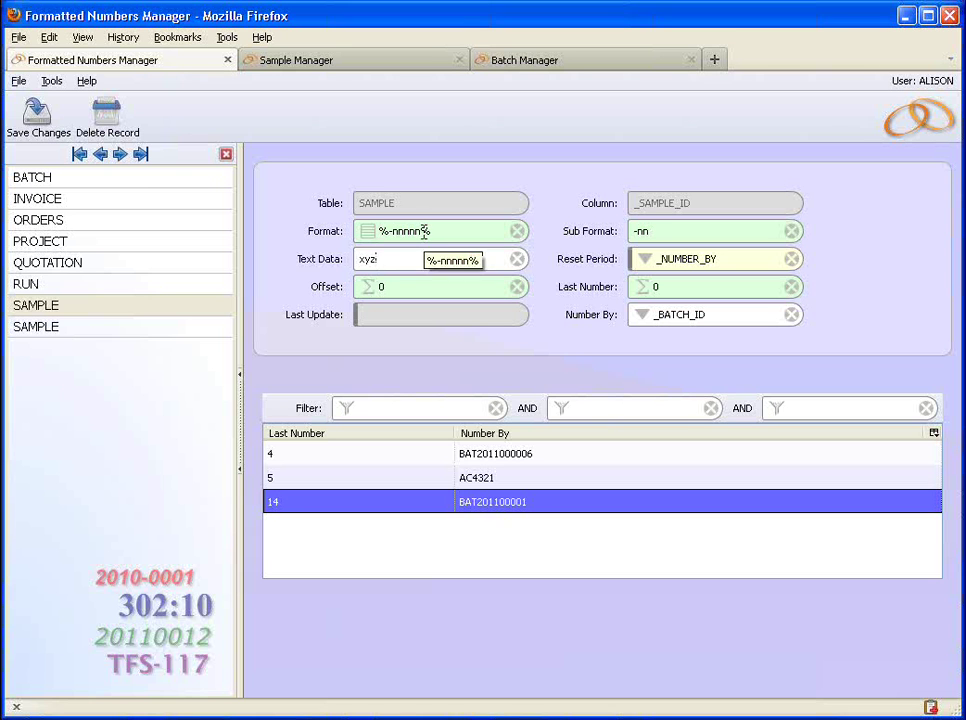
Clear the text data and remove the trailing % from the SAMPLE format.
double_click(393, 260)
key("BackSpace")
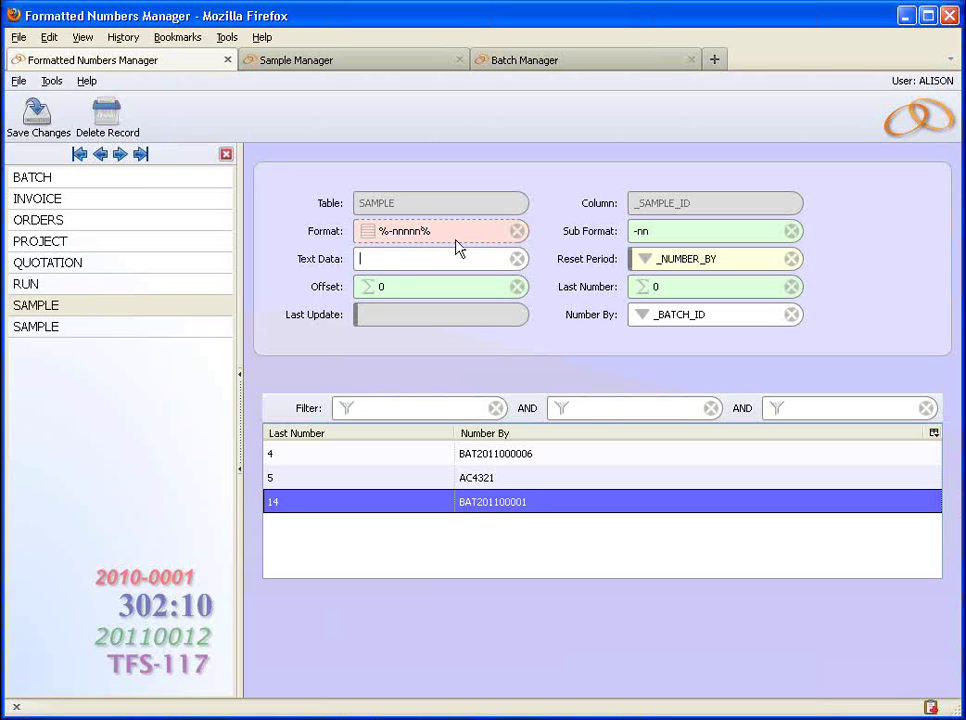
left_click(442, 231)
key("BackSpace")
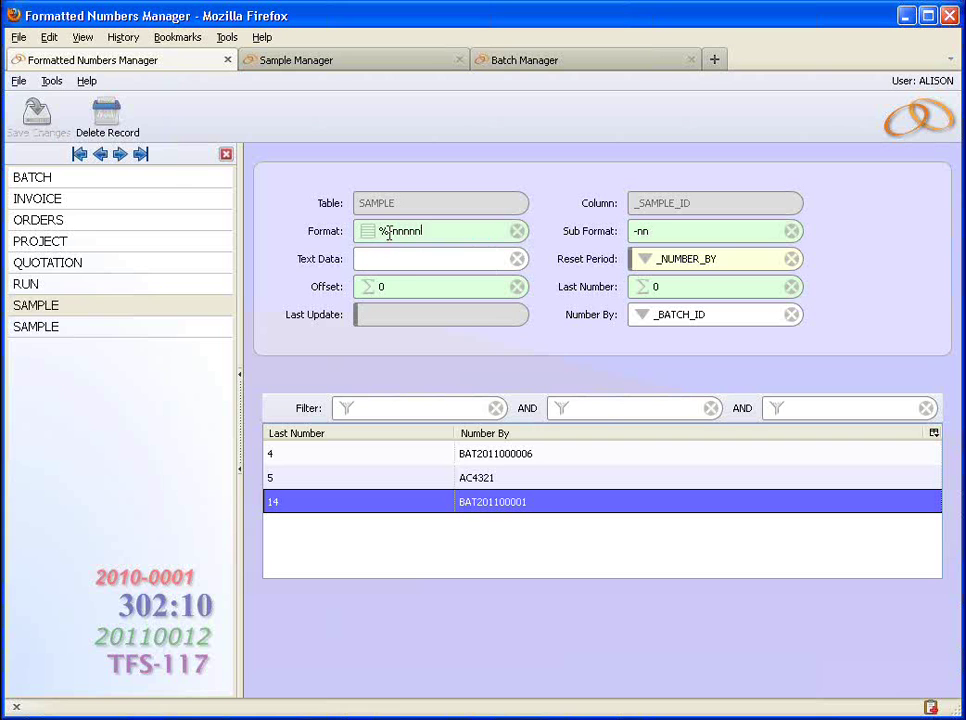
Try changing the SAMPLE format to %%-nnnnn with the text data SAM.
left_click(390, 232)
type("%-")
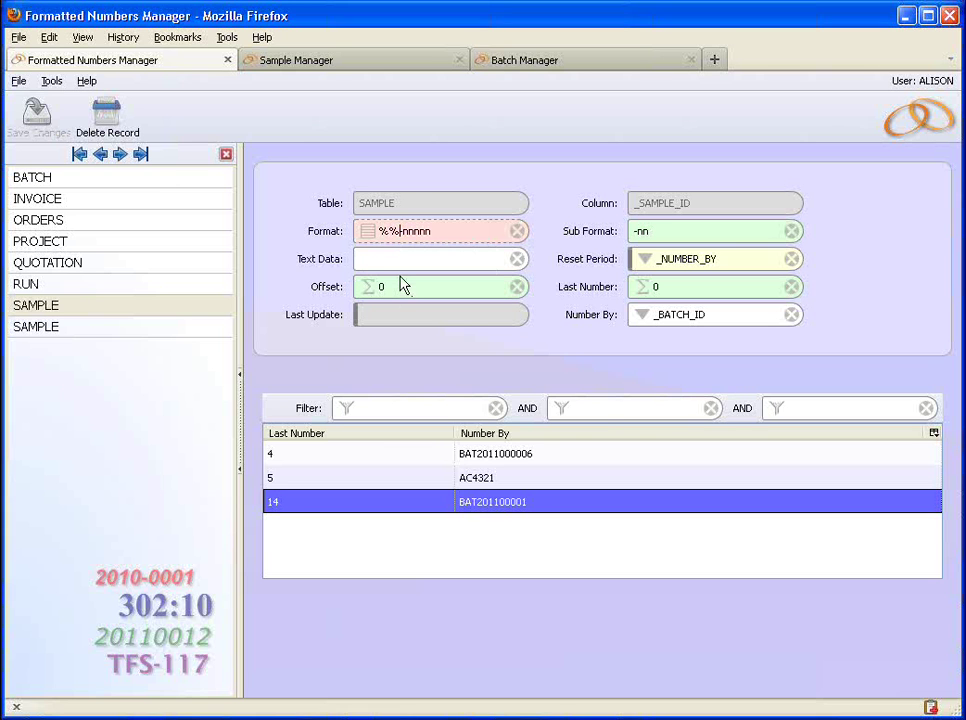
left_click(385, 262)
type("B")
key("BackSpace")
type("SAM")
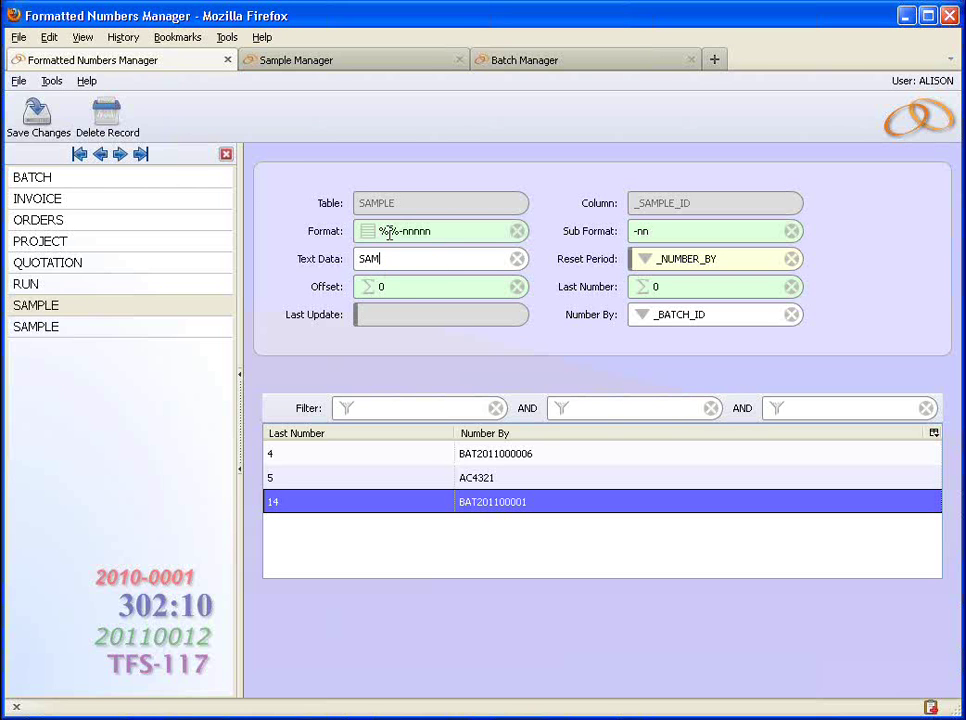
key("BackSpace")
key("BackSpace")
key("BackSpace")
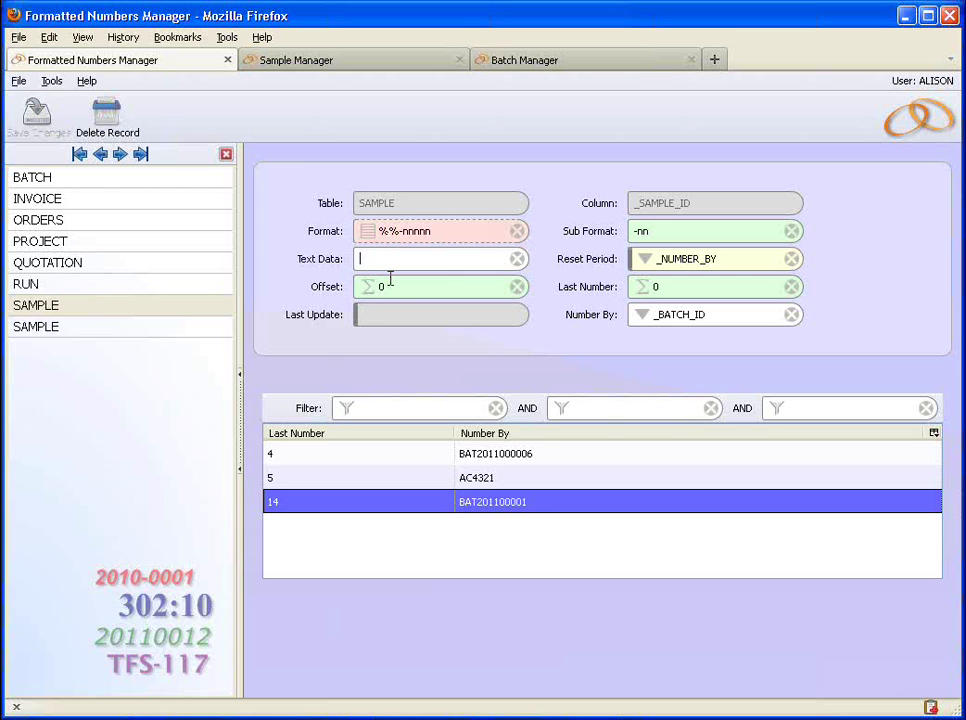
type("SAM")
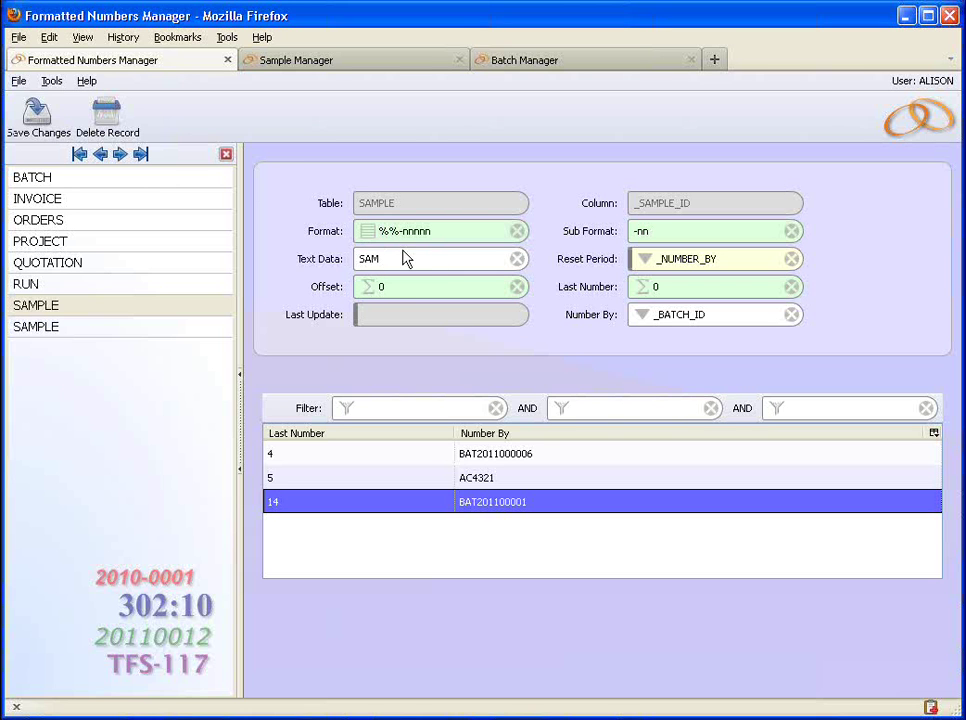
Restore the SAMPLE format to %-nnnnn and clear the text data.
left_click(401, 232)
key("BackSpace")
key("BackSpace")
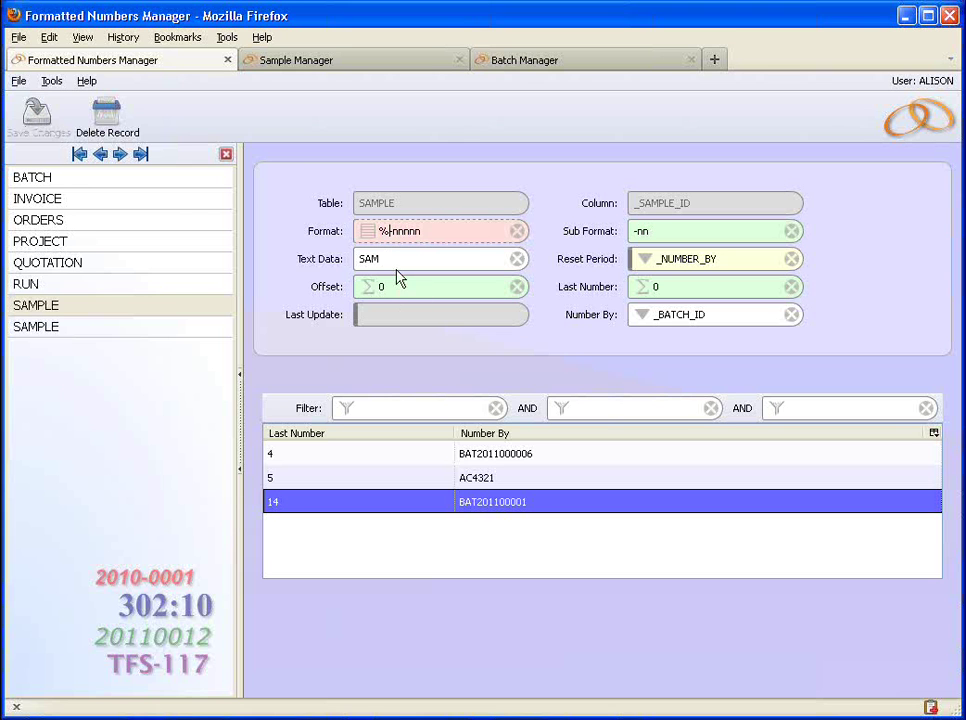
type("SAM")
key("BackSpace")
key("BackSpace")
key("BackSpace")
left_click(397, 257)
key("BackSpace")
key("BackSpace")
key("BackSpace")
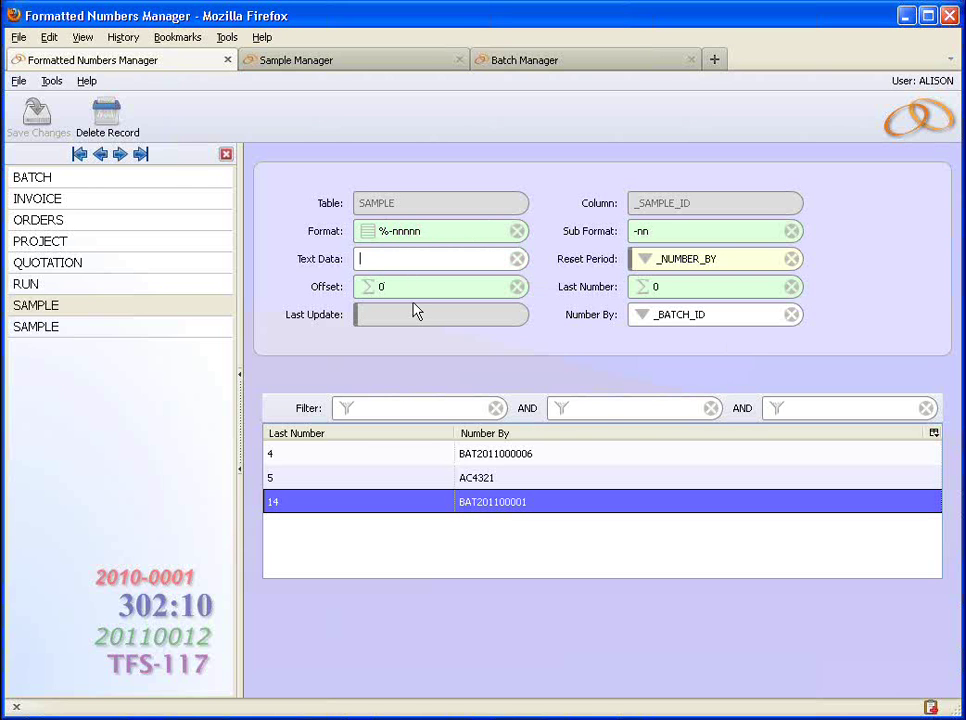
left_click(565, 63)
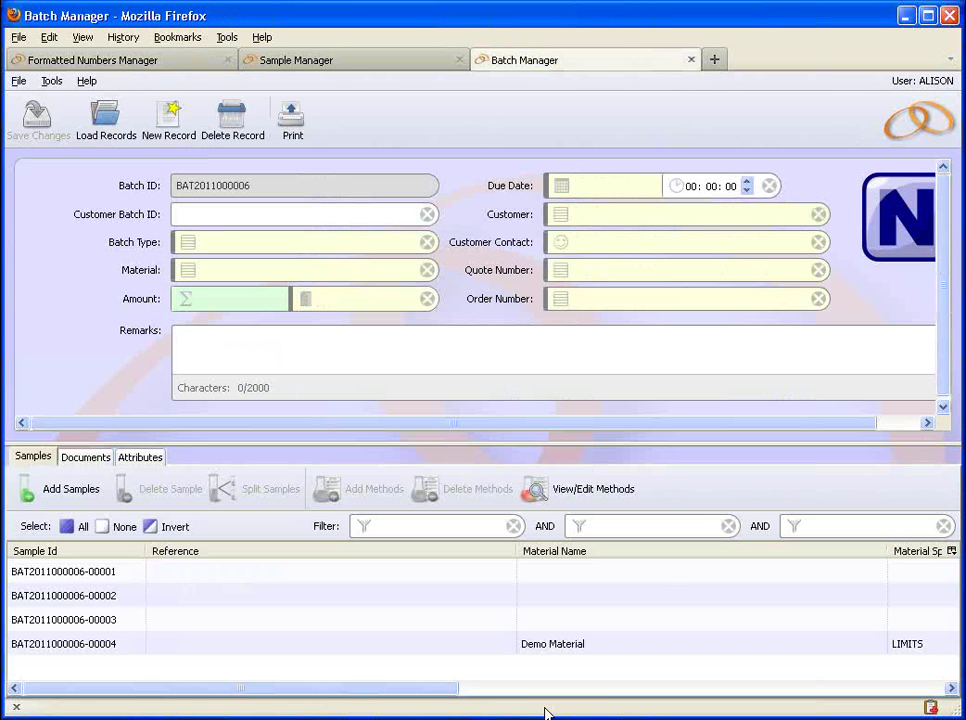
left_click(91, 652)
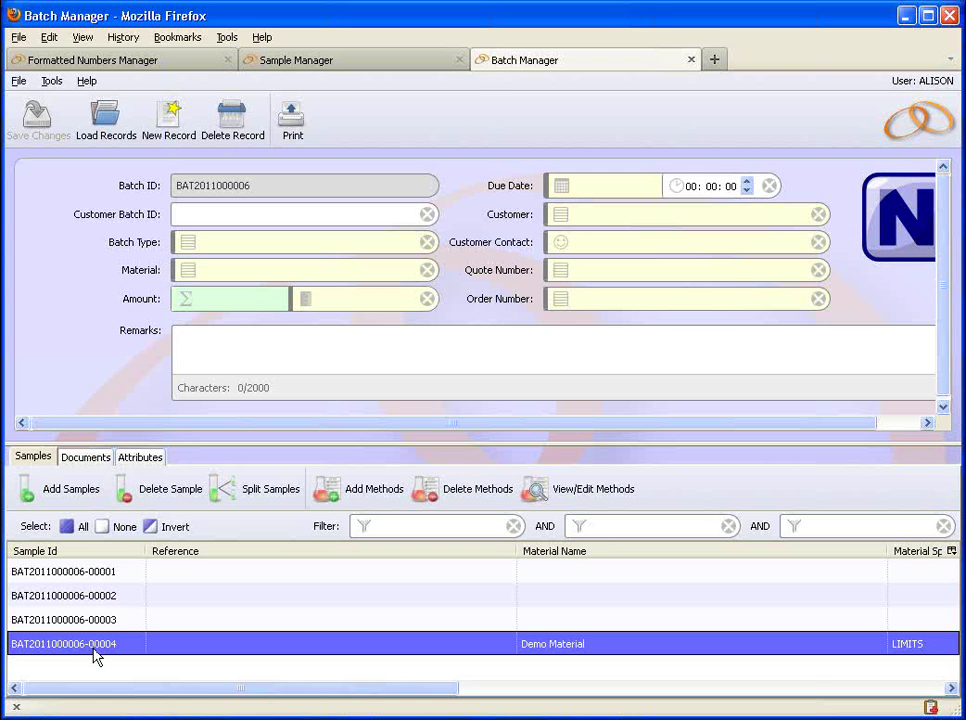
left_click(268, 497)
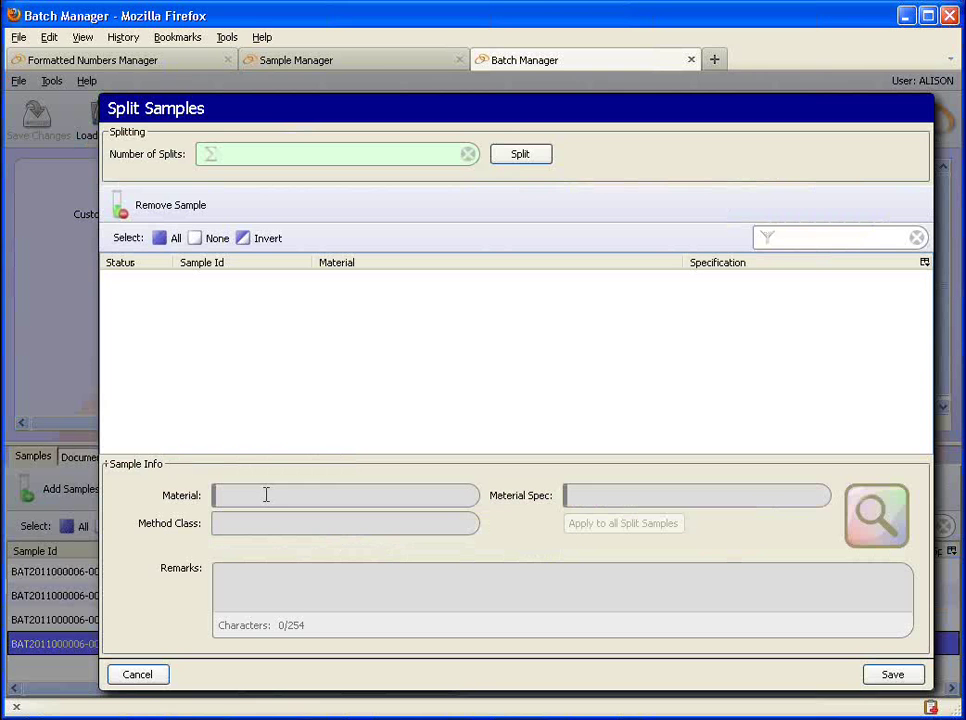
left_click(244, 161)
type("3")
left_click(505, 155)
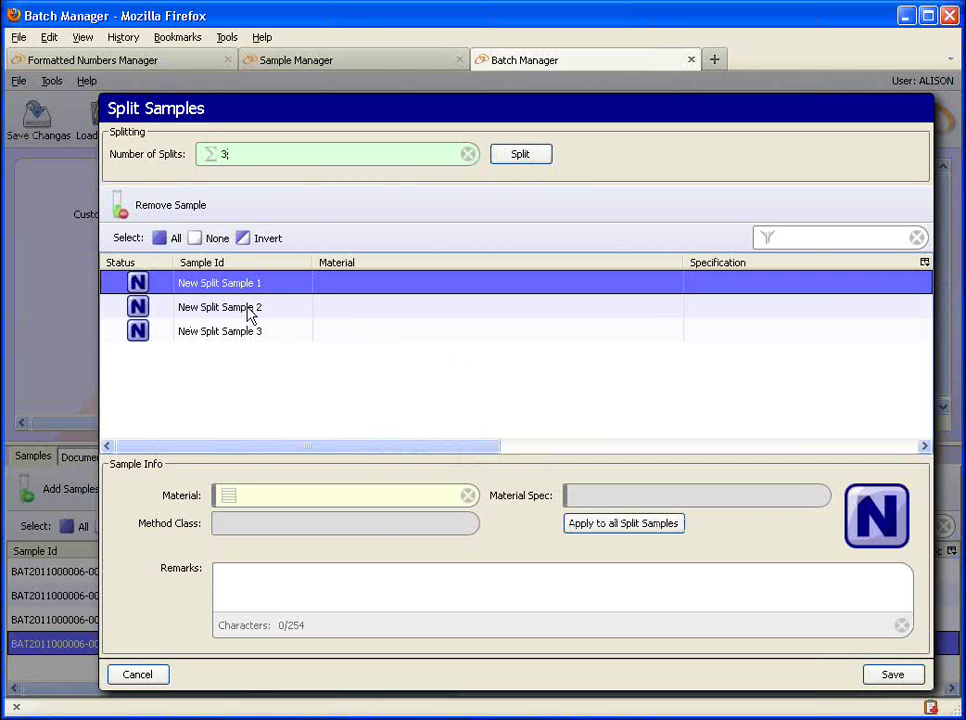
Assign Demo Material to all three split samples and save them without a material specification.
left_click(246, 312, "ctrl")
left_click(242, 335, "ctrl")
left_click(229, 504)
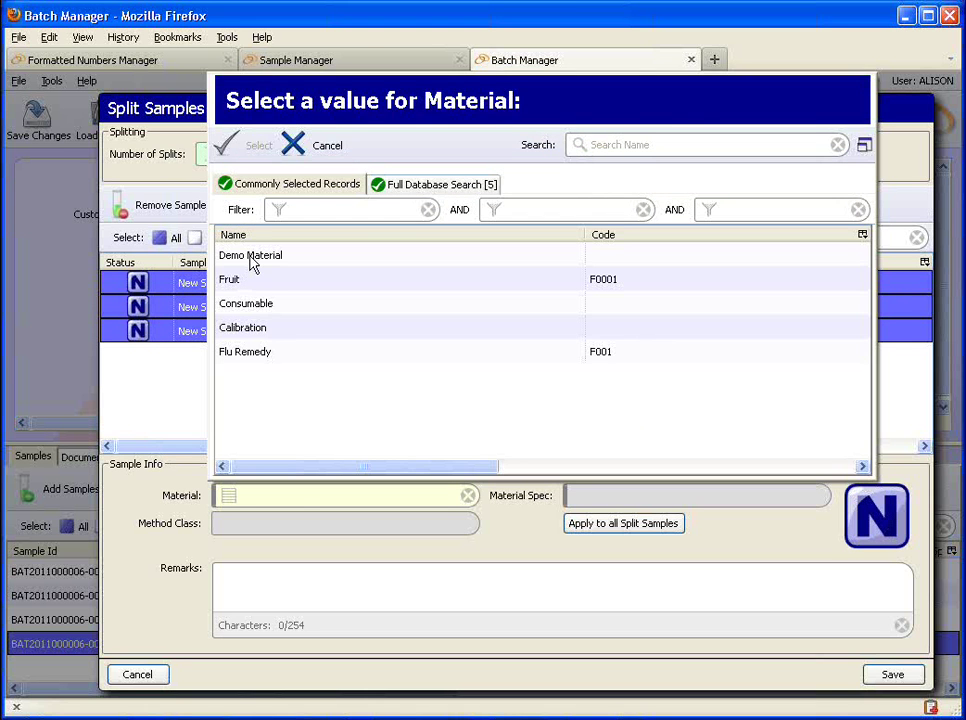
double_click(252, 262)
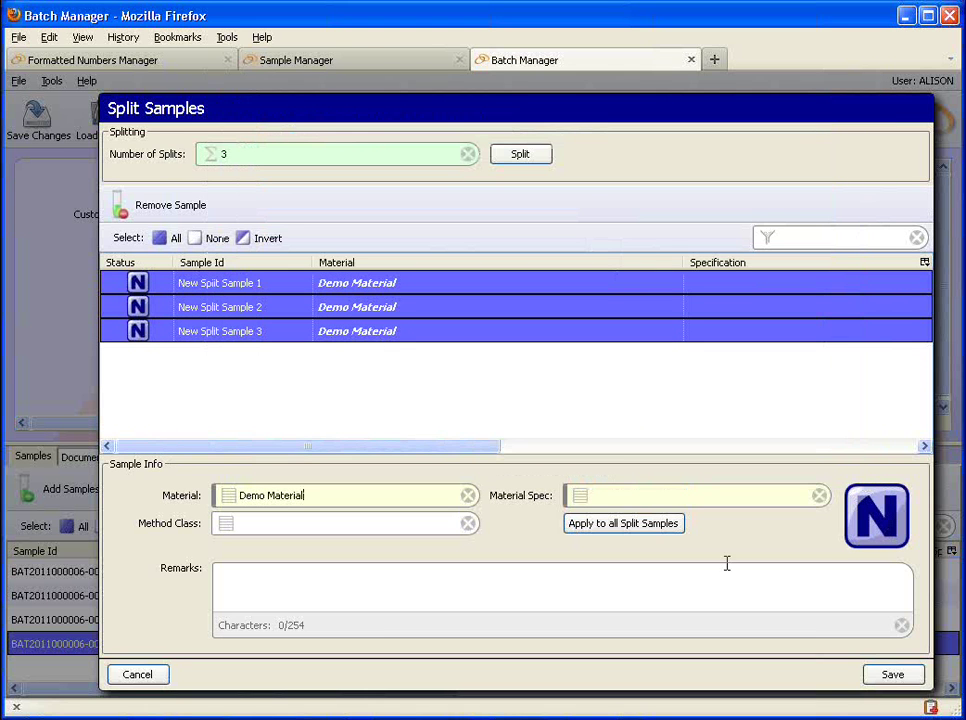
left_click(900, 679)
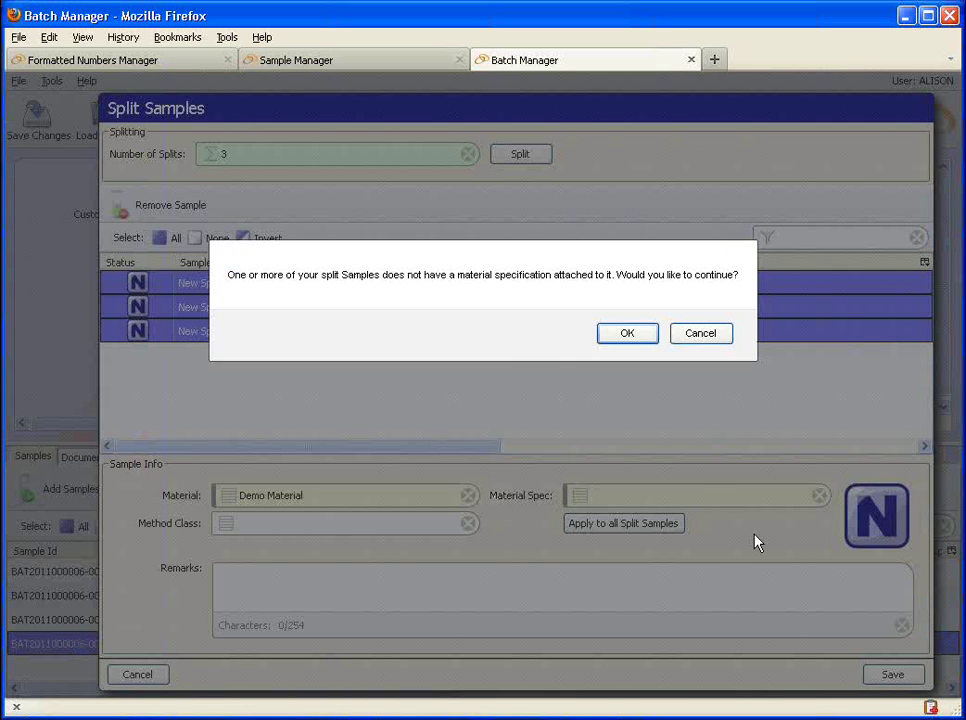
left_click(642, 339)
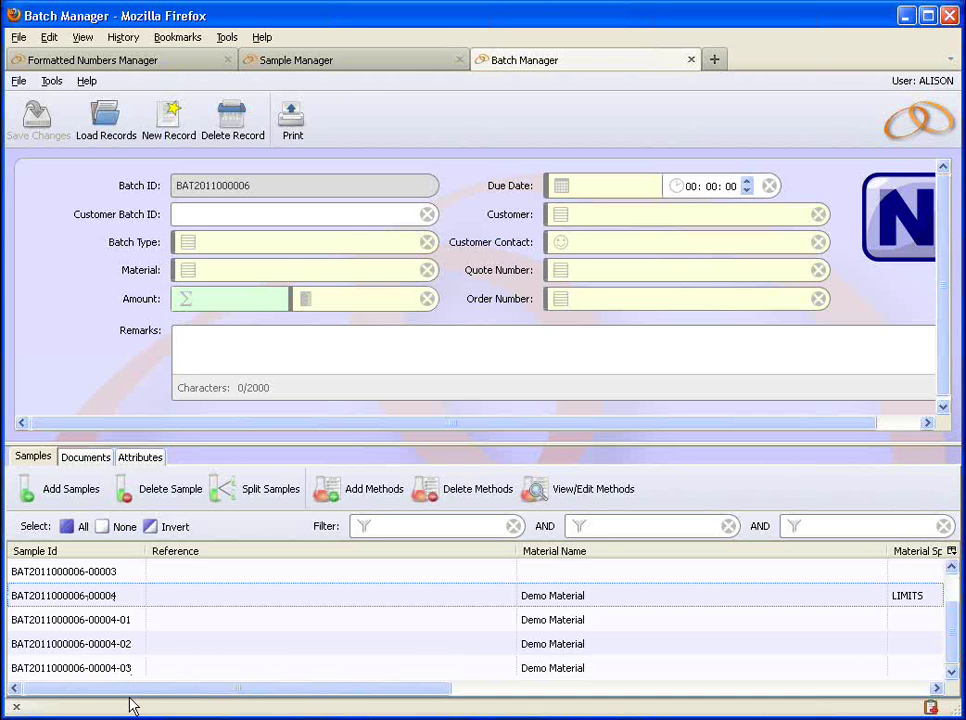
Compare the SAMPLE record's -nn sub format with the split sample IDs listed in Batch Manager.
left_click(161, 64)
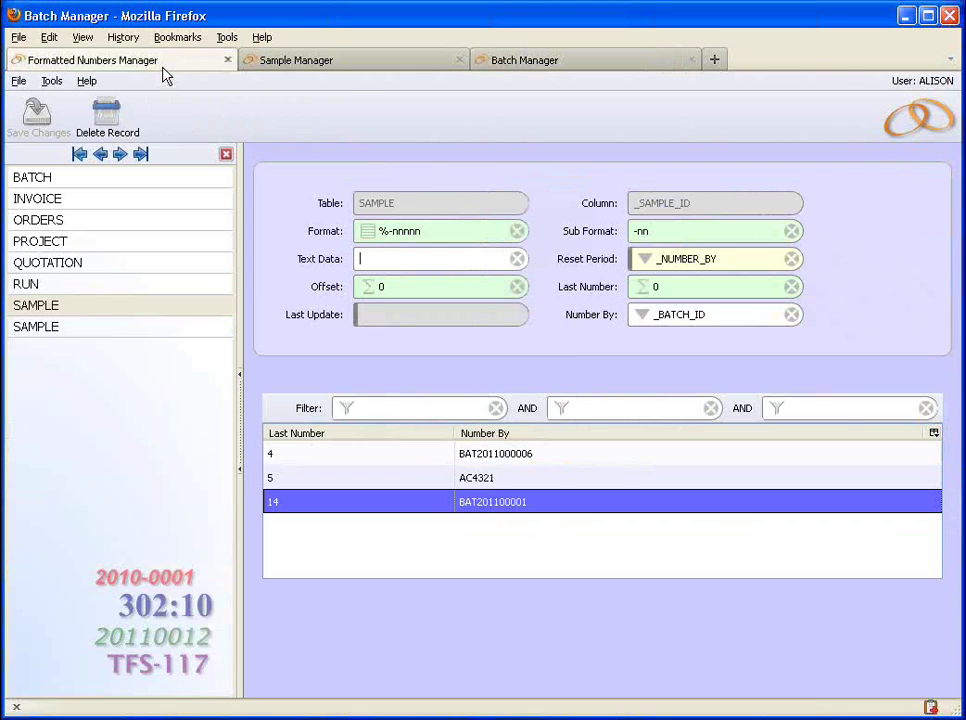
left_click(558, 62)
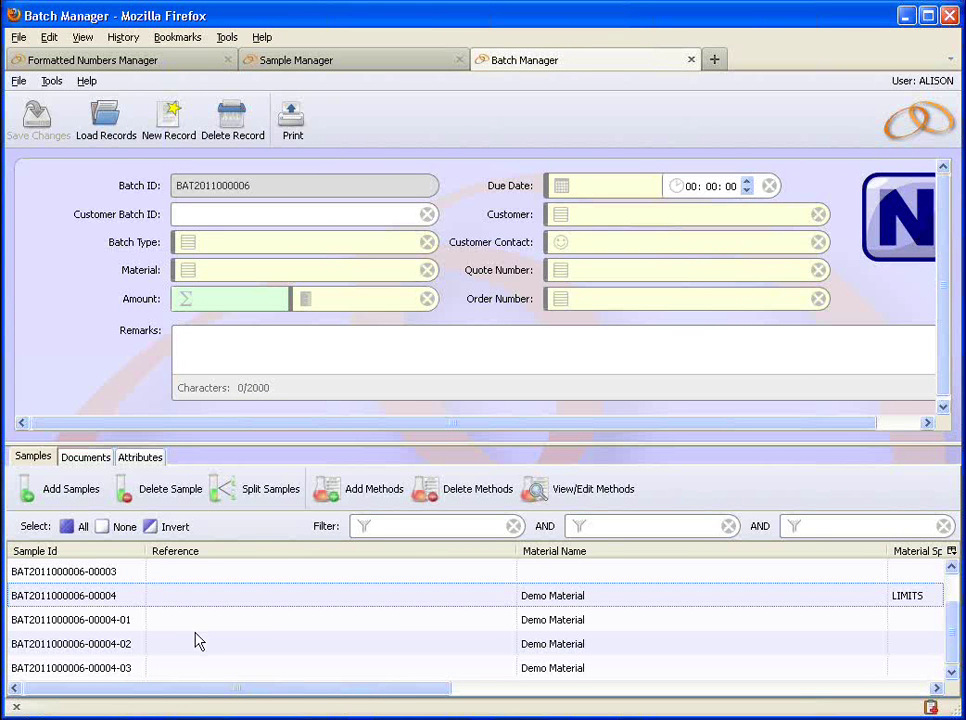
left_click(130, 624)
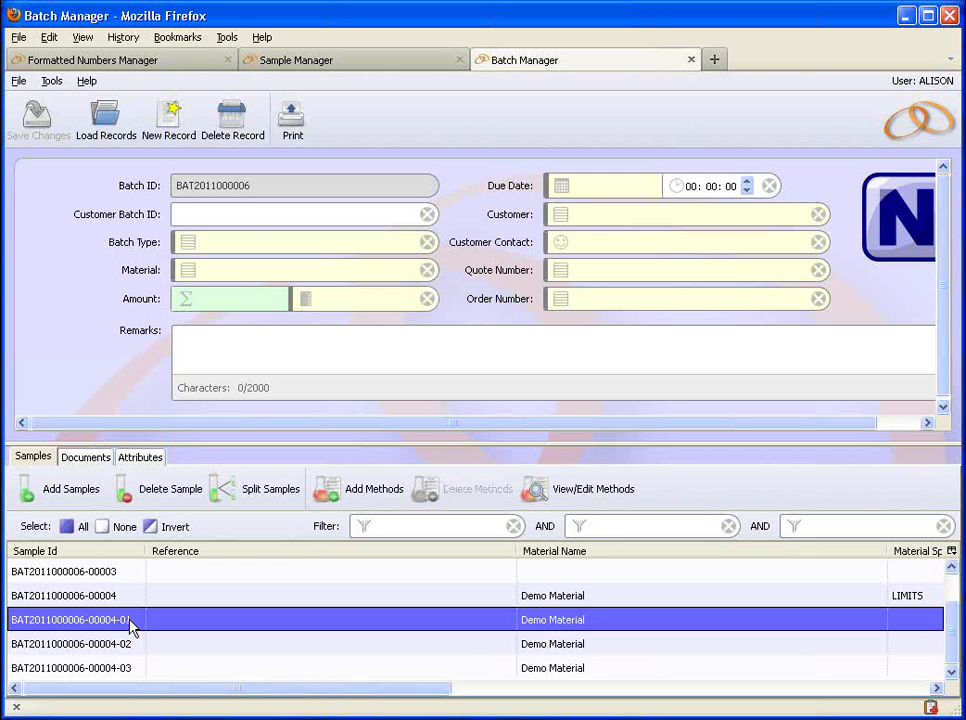
Review the number formats and text data of the INVOICE, RUN, QUOTATION, PROJECT, ORDERS and BATCH records in Formatted Numbers Manager.
left_click(196, 66)
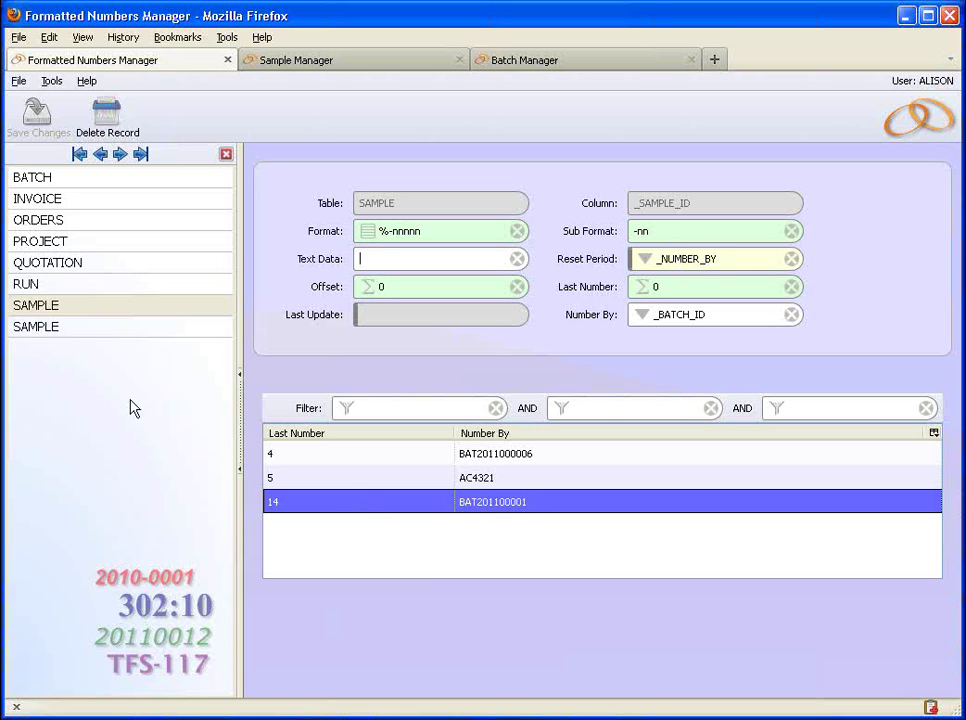
left_click(56, 204)
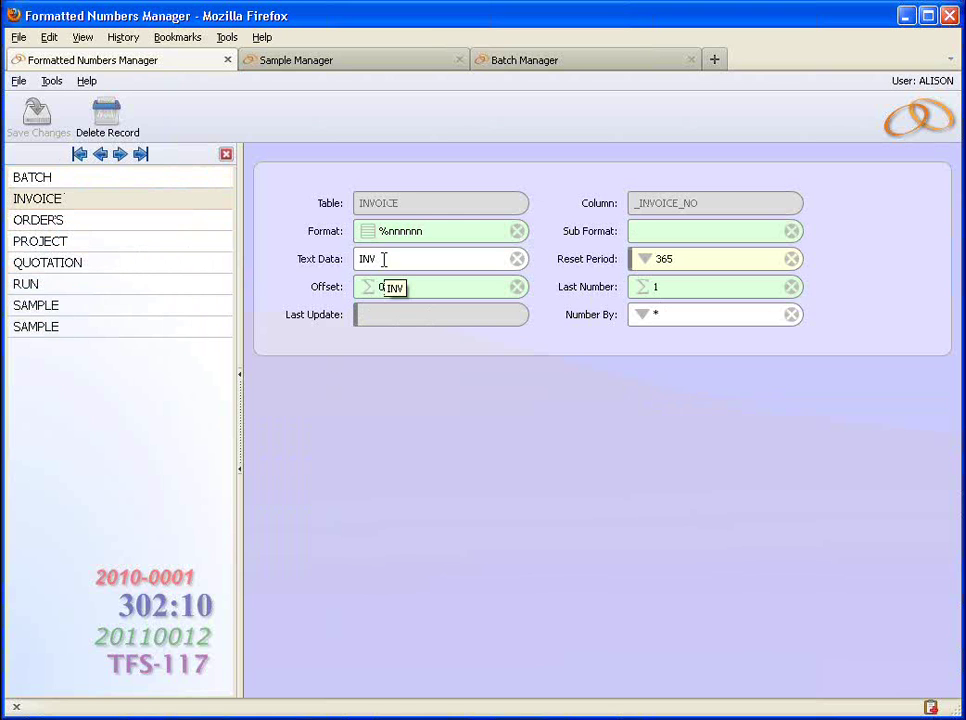
left_click(87, 287)
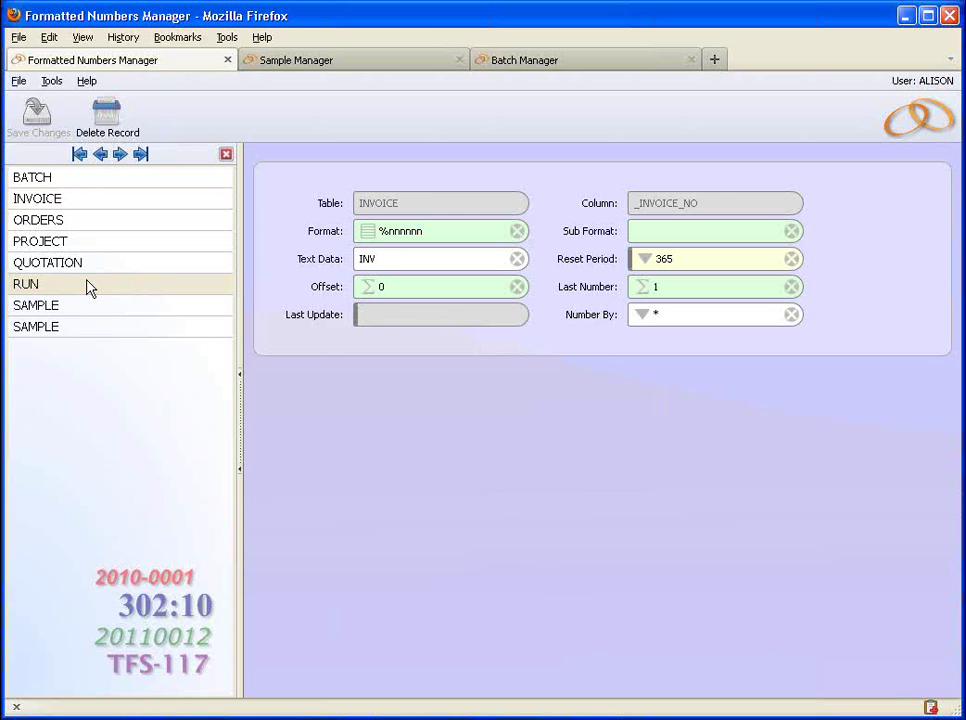
left_click(79, 265)
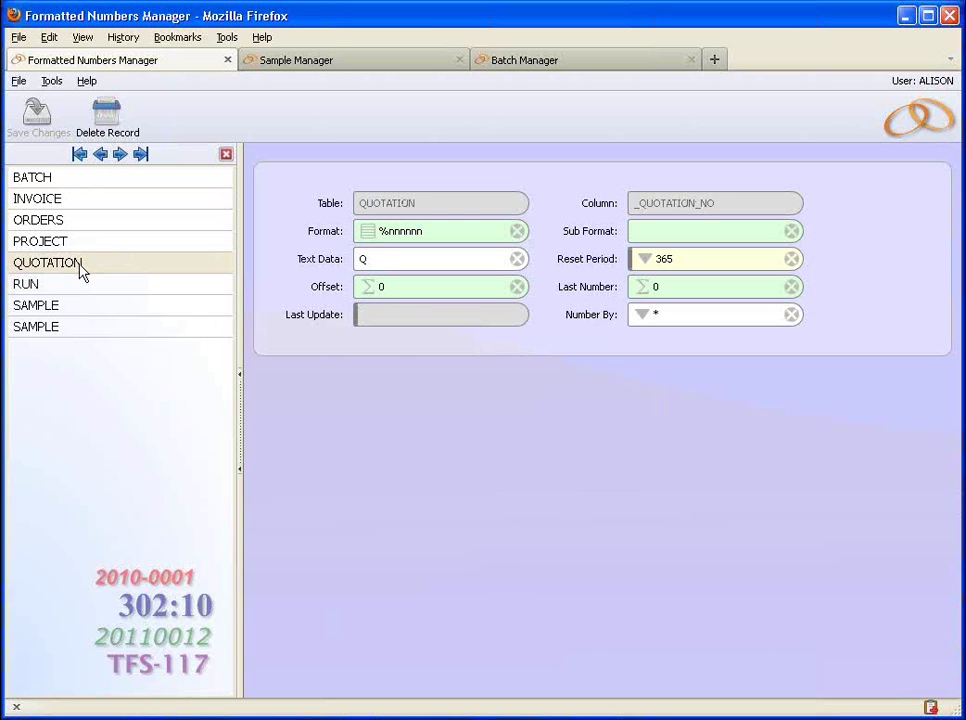
left_click(76, 247)
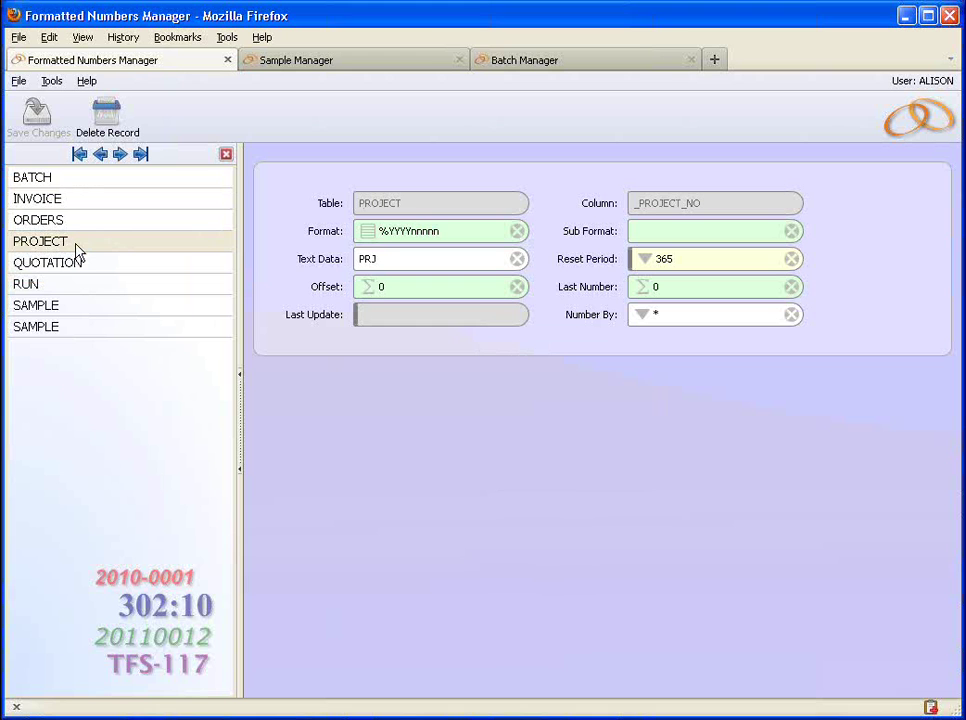
left_click(78, 231)
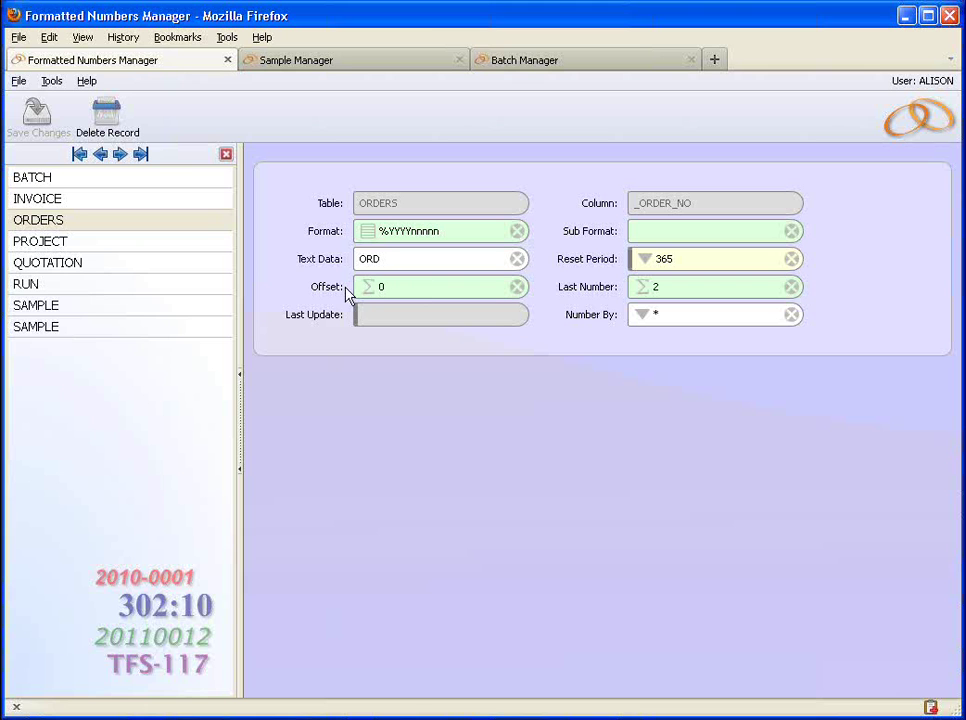
left_click(80, 181)
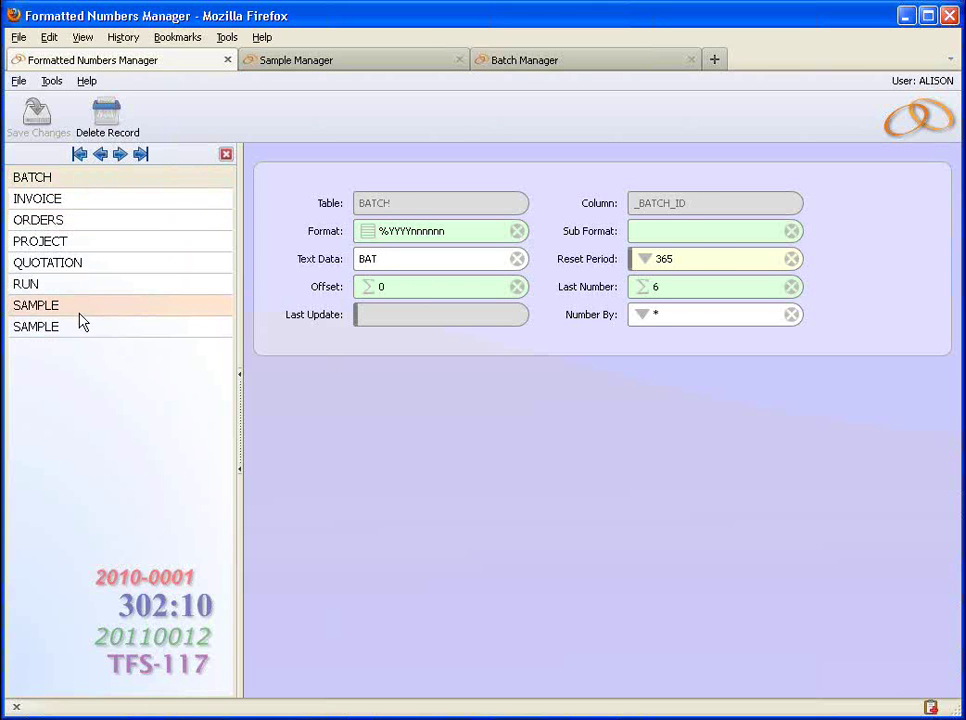
Compare the formats, reset periods and Number By settings of the two SAMPLE records.
left_click(81, 316)
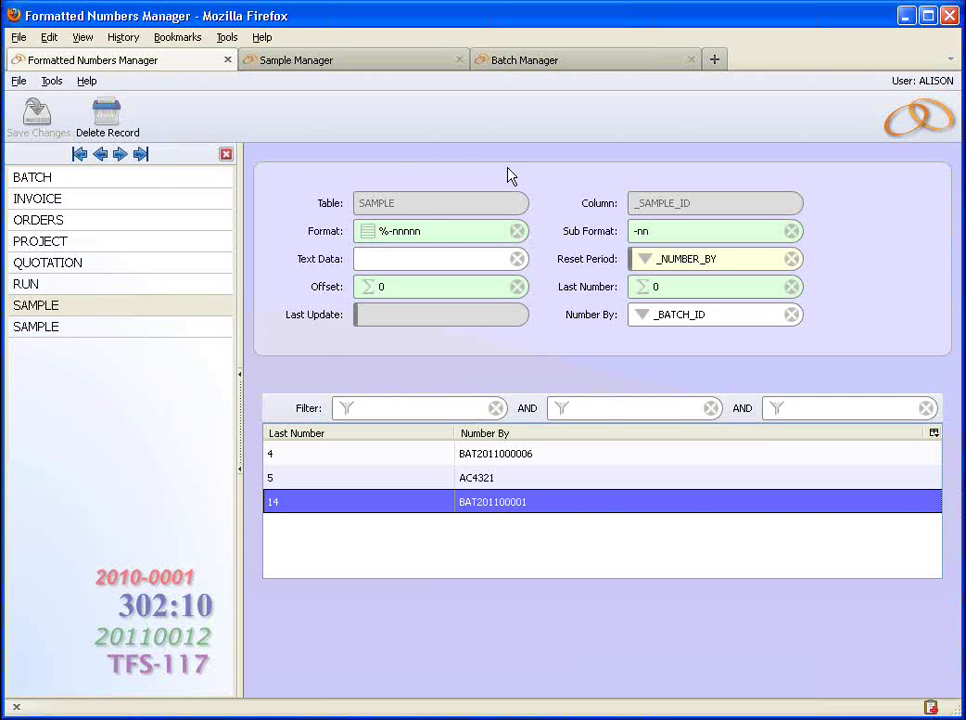
left_click(32, 330)
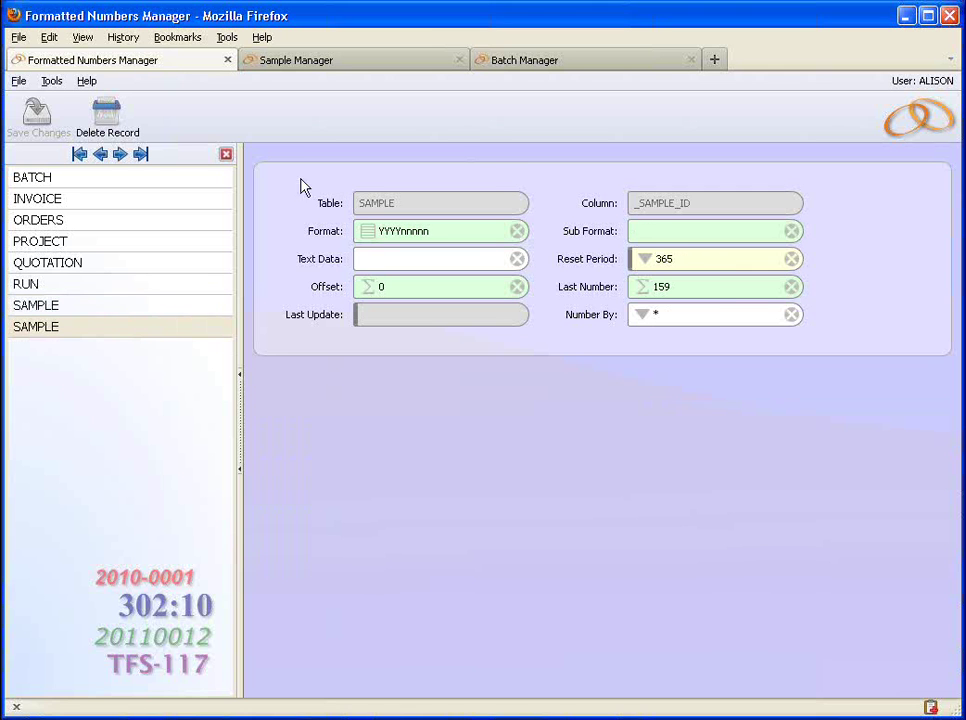
left_click(104, 311)
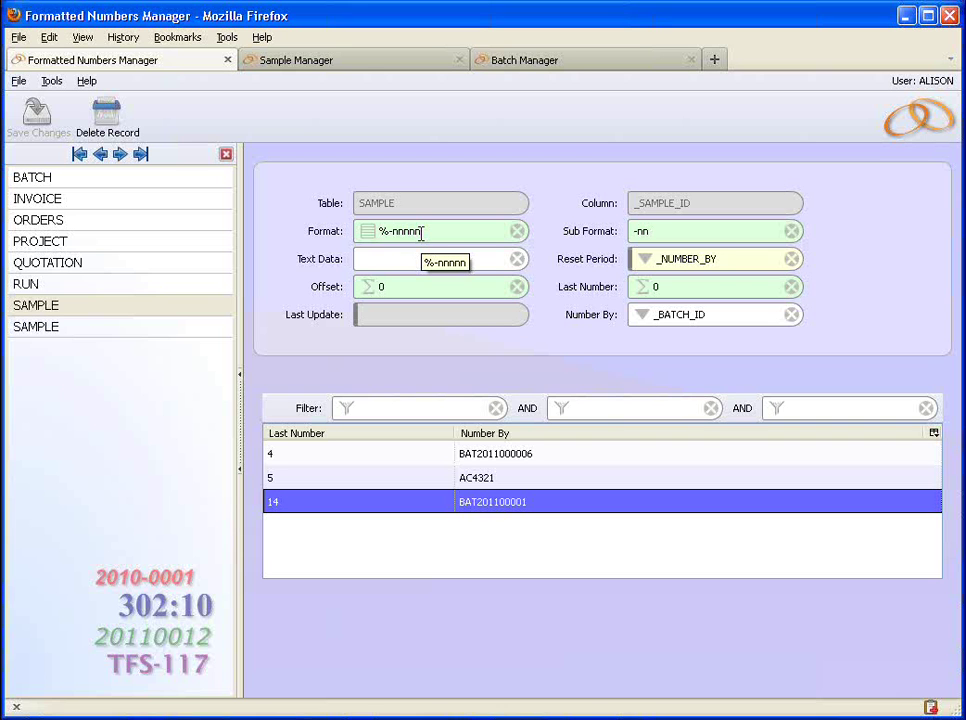
Set the last number of the SAMPLE record with the YYYYnnnnn format to 2.
left_click(50, 337)
left_click_drag(672, 289, 657, 289)
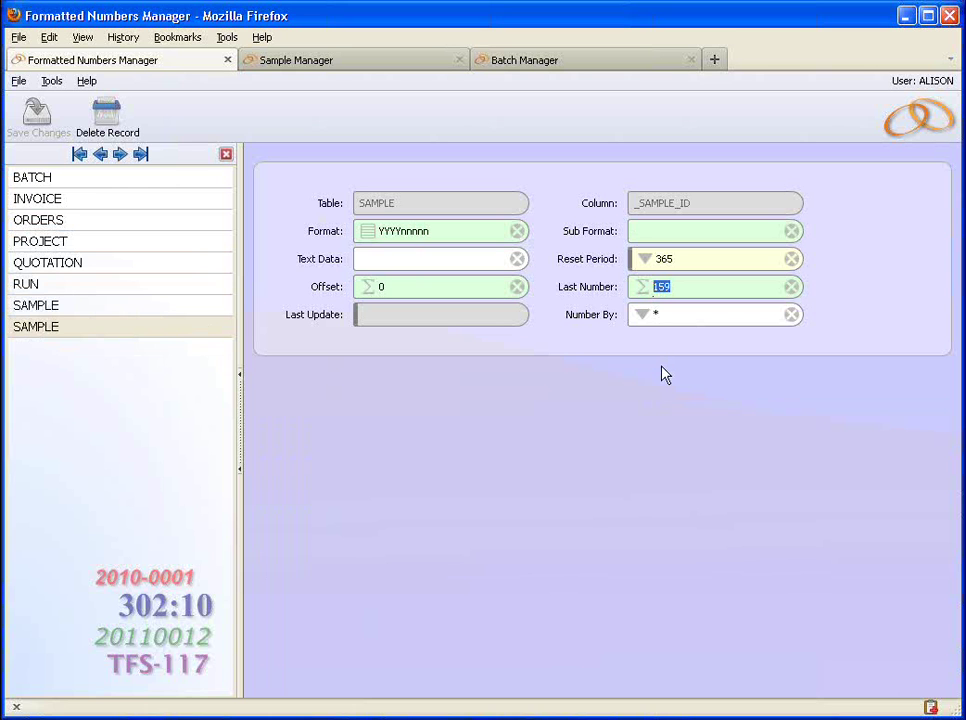
type("2")
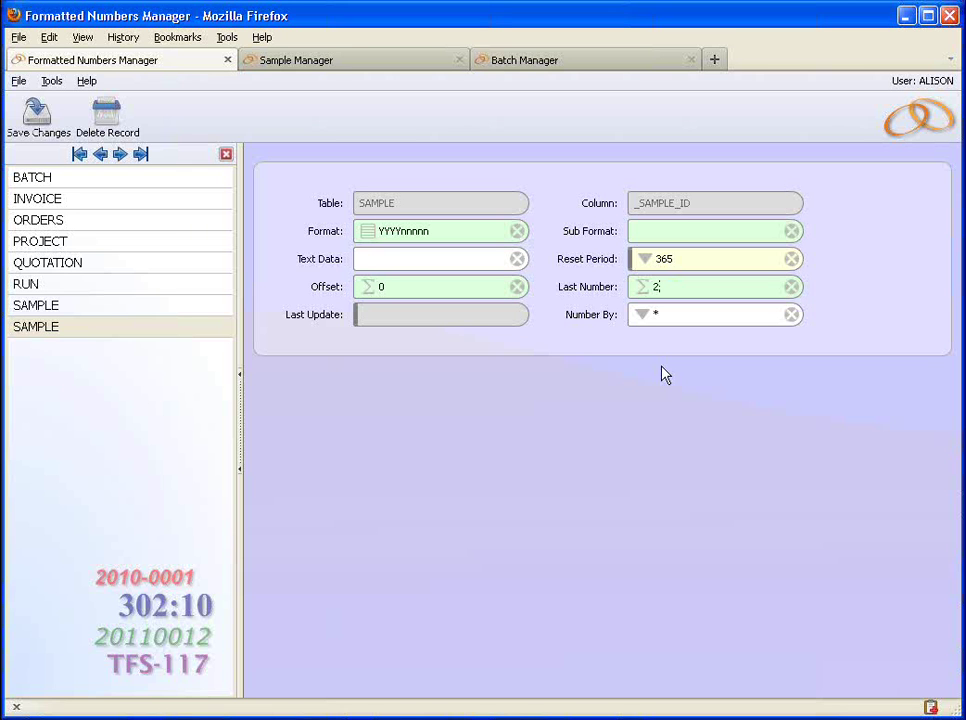
key("BackSpace")
key("BackSpace")
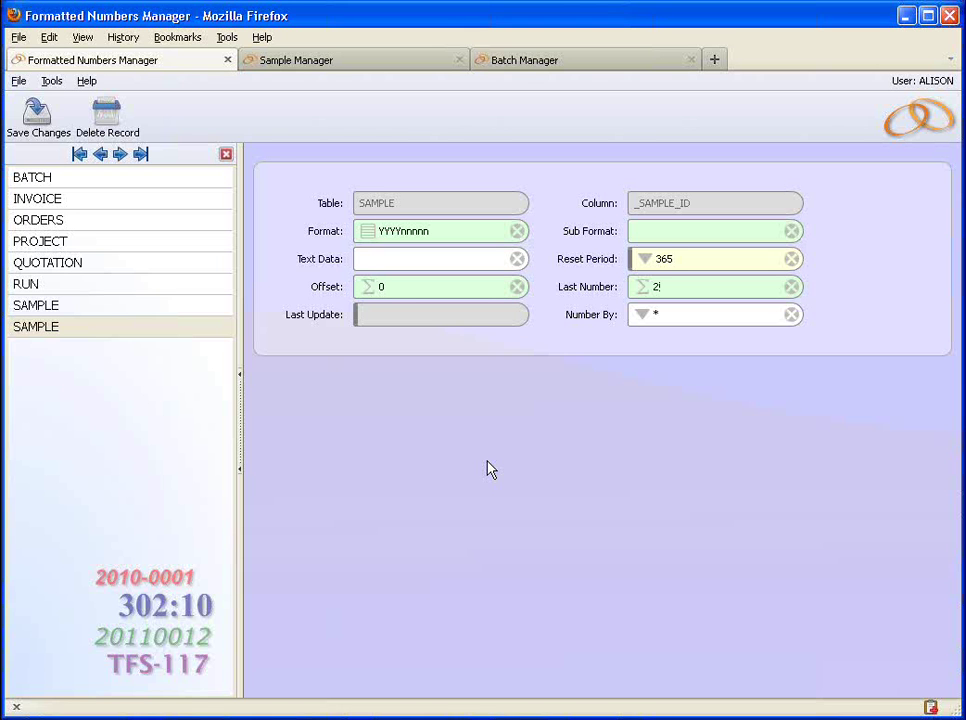